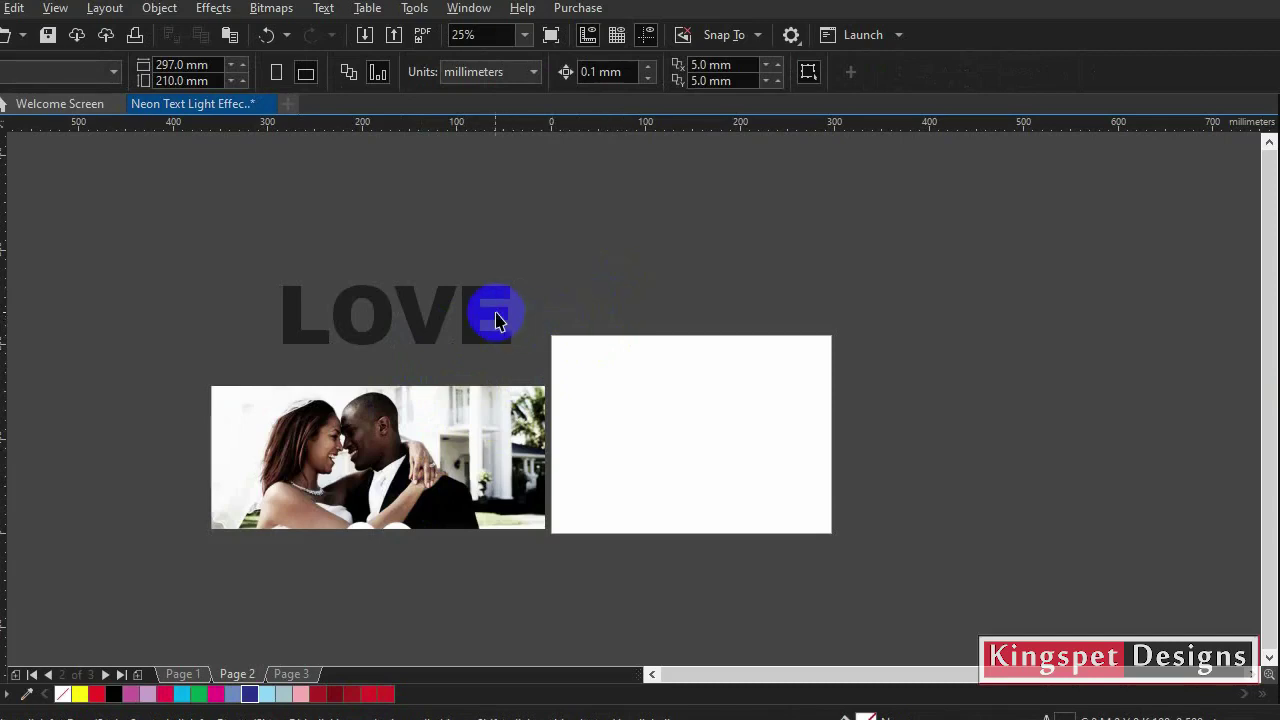
click(439, 309)
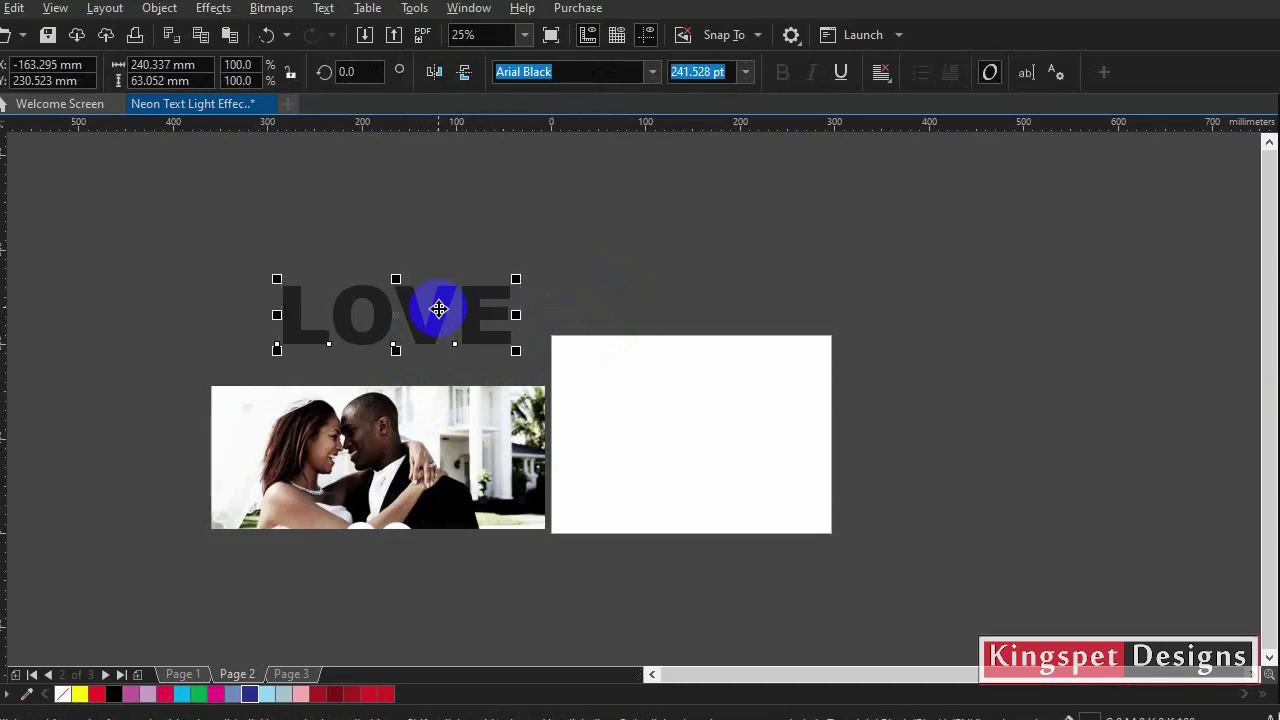
click(8, 380)
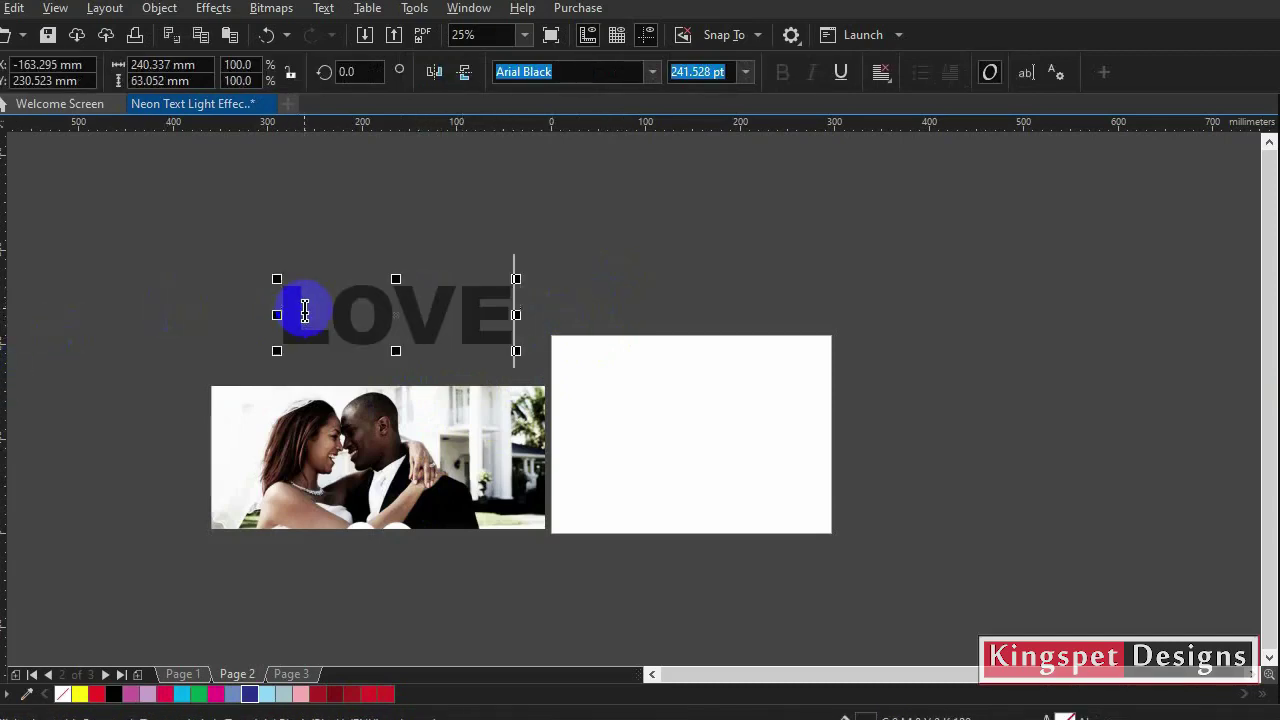
text(htr)
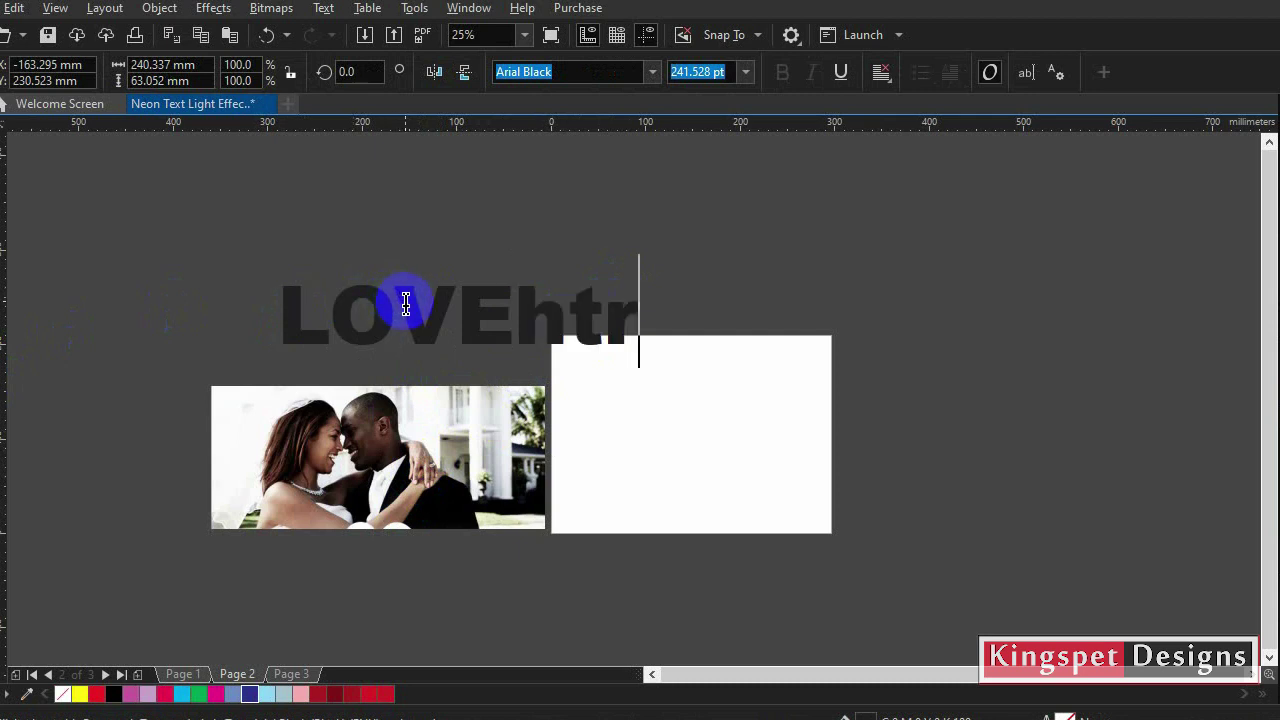
key(BackSpace)
key(BackSpace)
key(BackSpace)
key(ctrl+space)
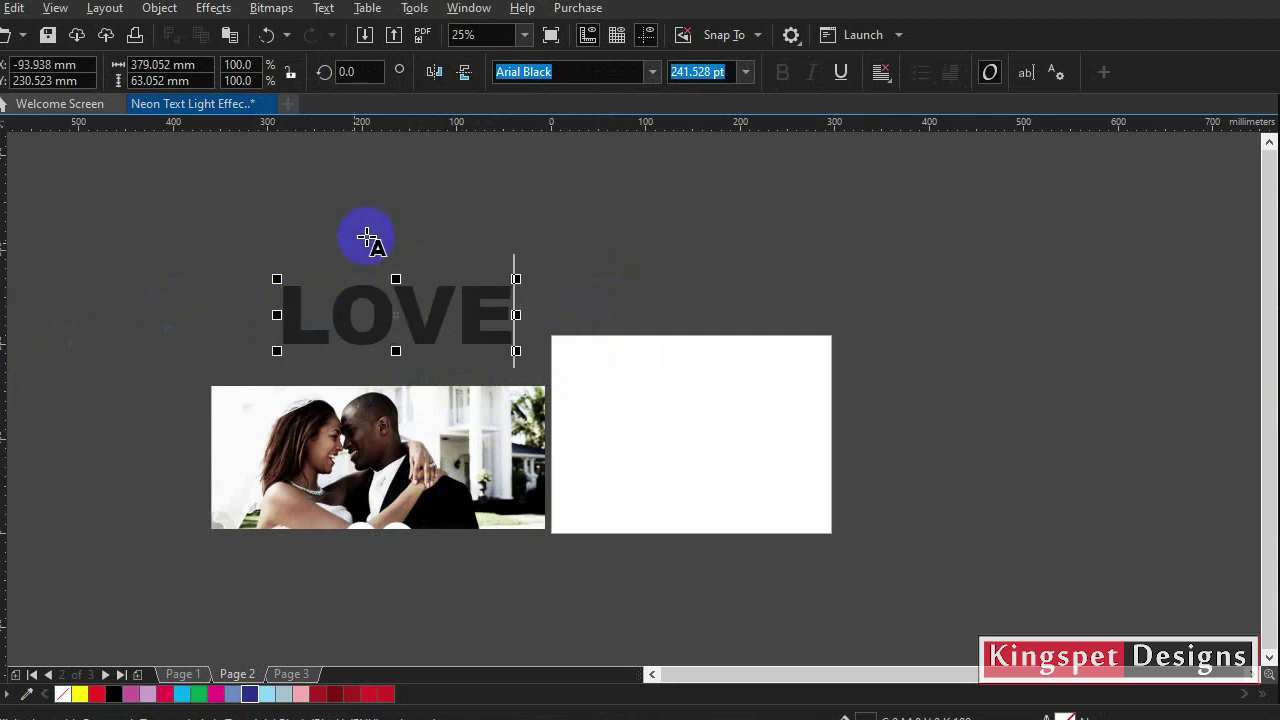
Step: Move the black LOVE text from the pasteboard onto the middle of the white page
click(422, 350)
drag(416, 330, 714, 445)
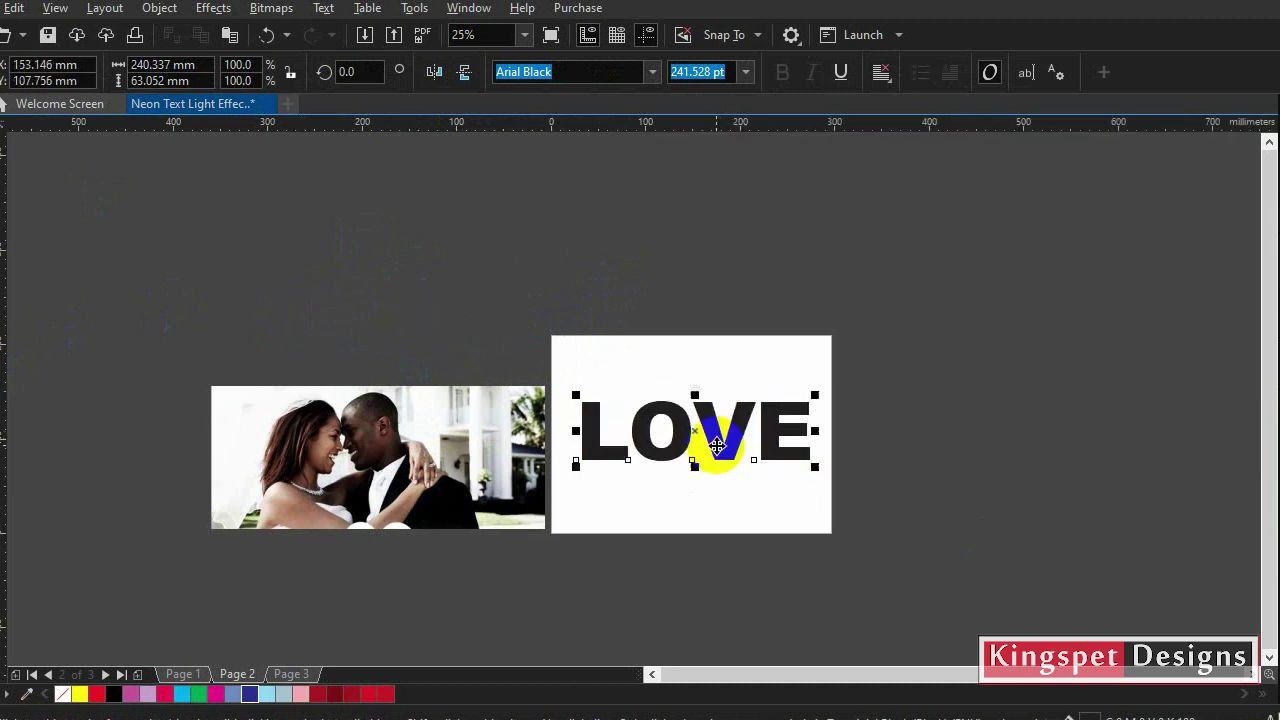
click(900, 441)
Step: Remove the fill of the LOVE text and give it a black outline
click(738, 428)
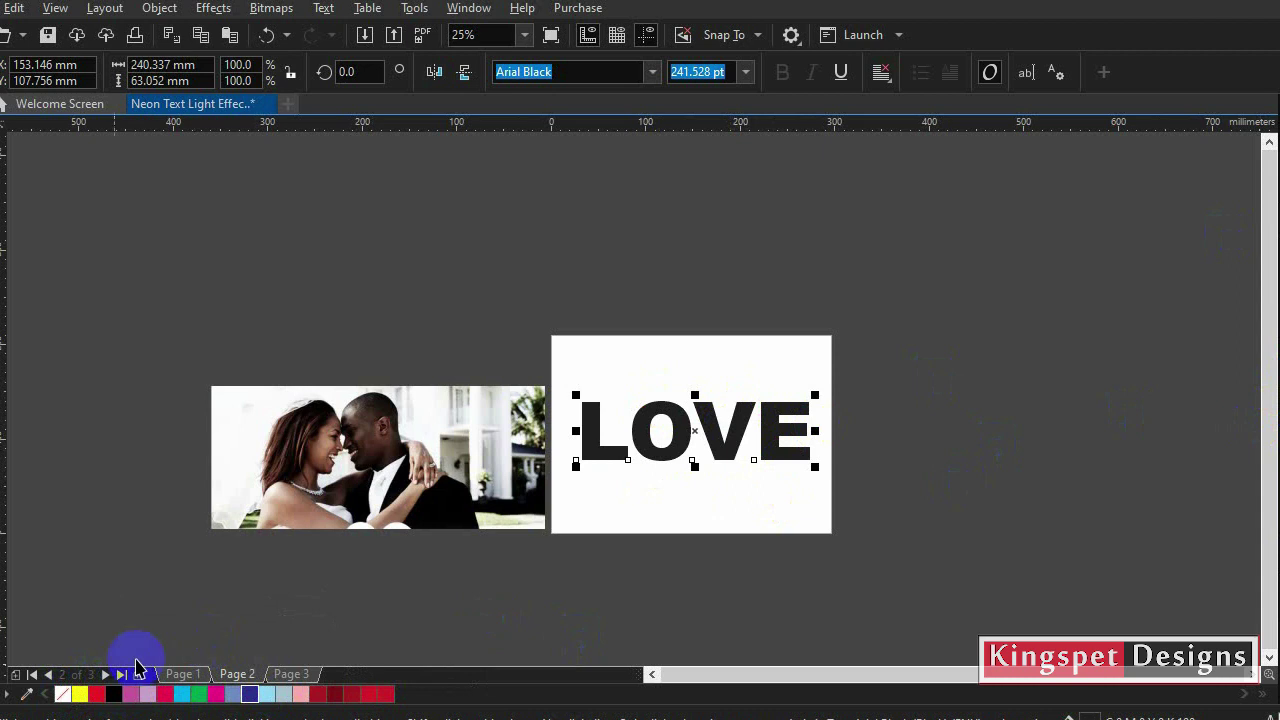
click(66, 703)
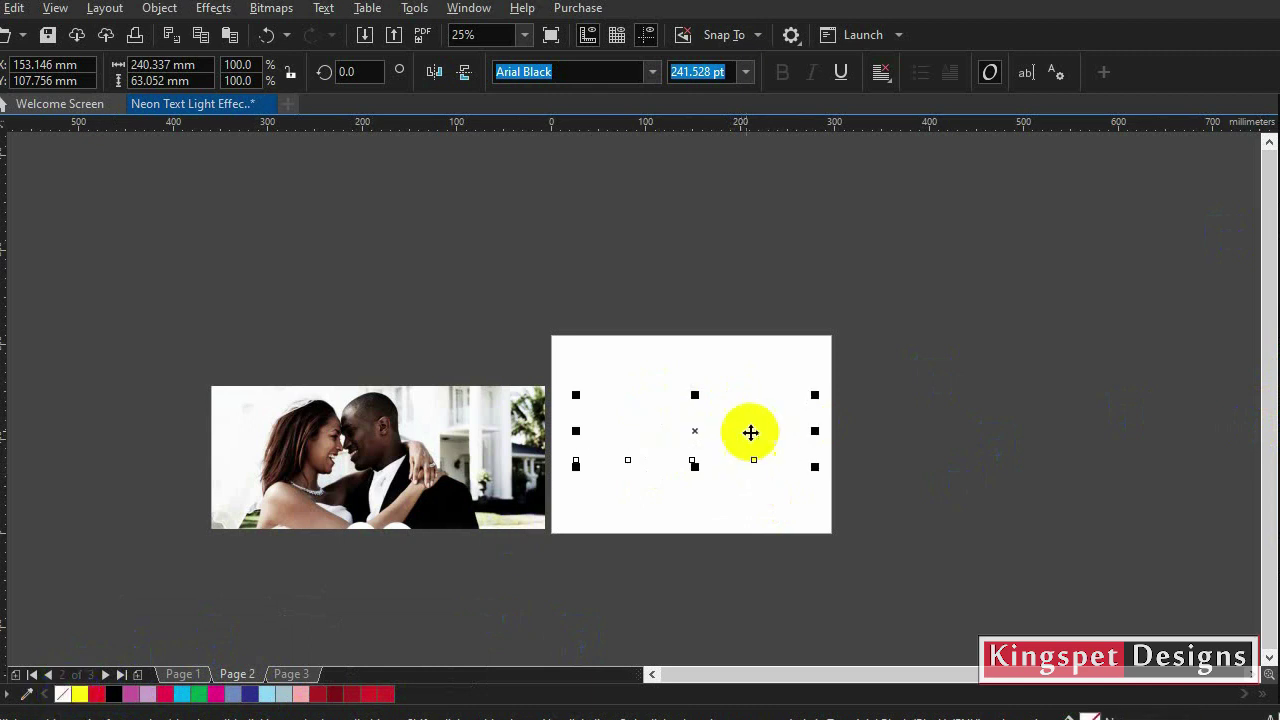
right_click(114, 695)
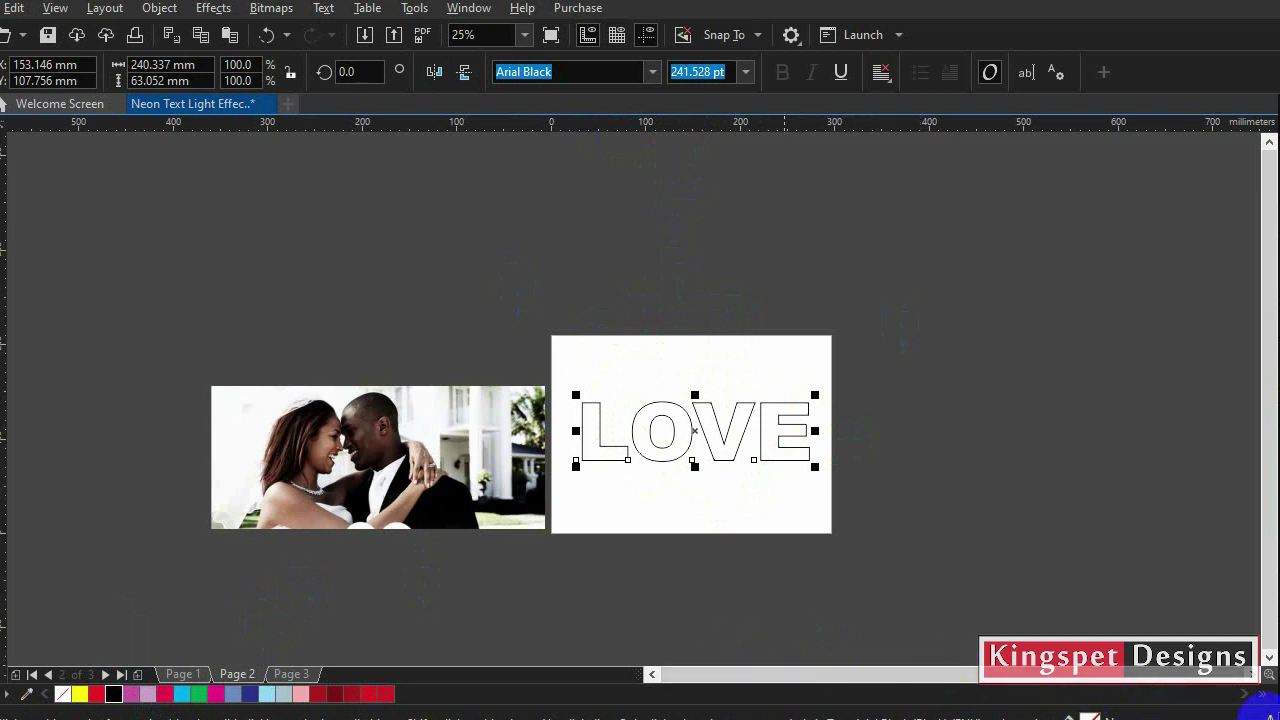
Step: Set the LOVE text's outline to a width of 4.0 pt with rounded corners, then deselect it
double_click(1255, 712)
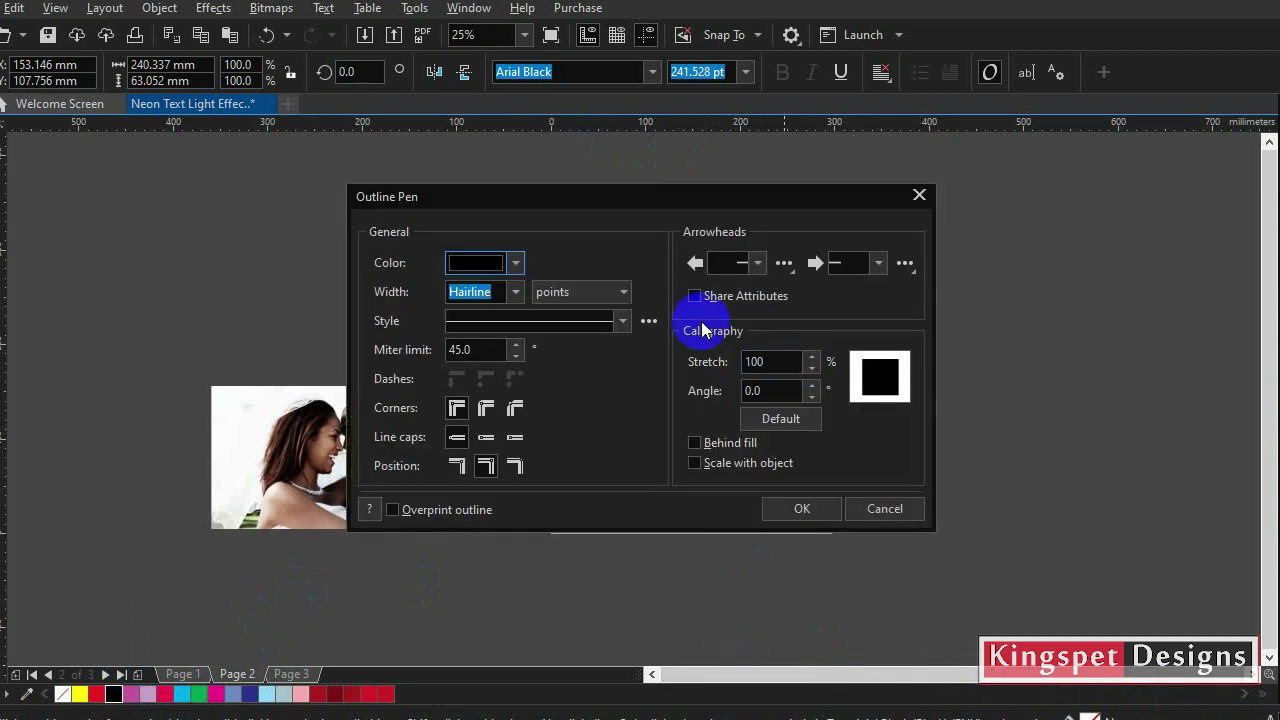
click(511, 291)
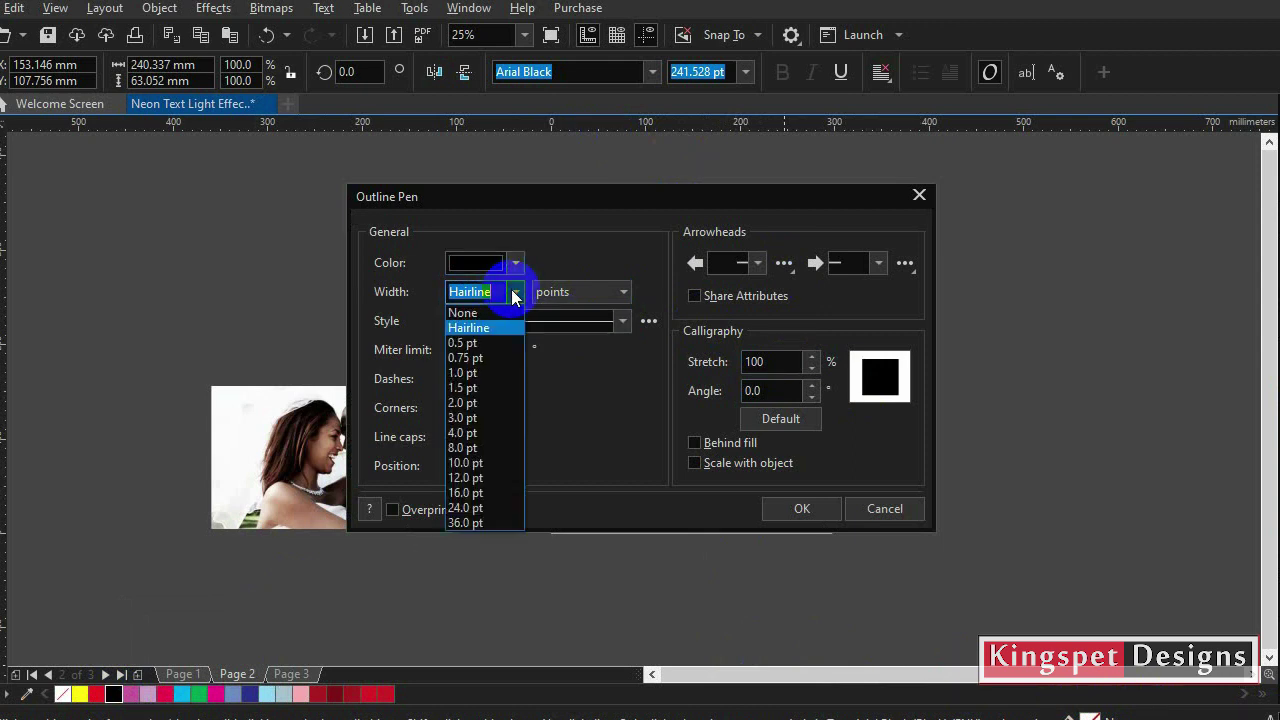
click(470, 432)
click(486, 407)
drag(733, 199, 1136, 193)
click(1181, 510)
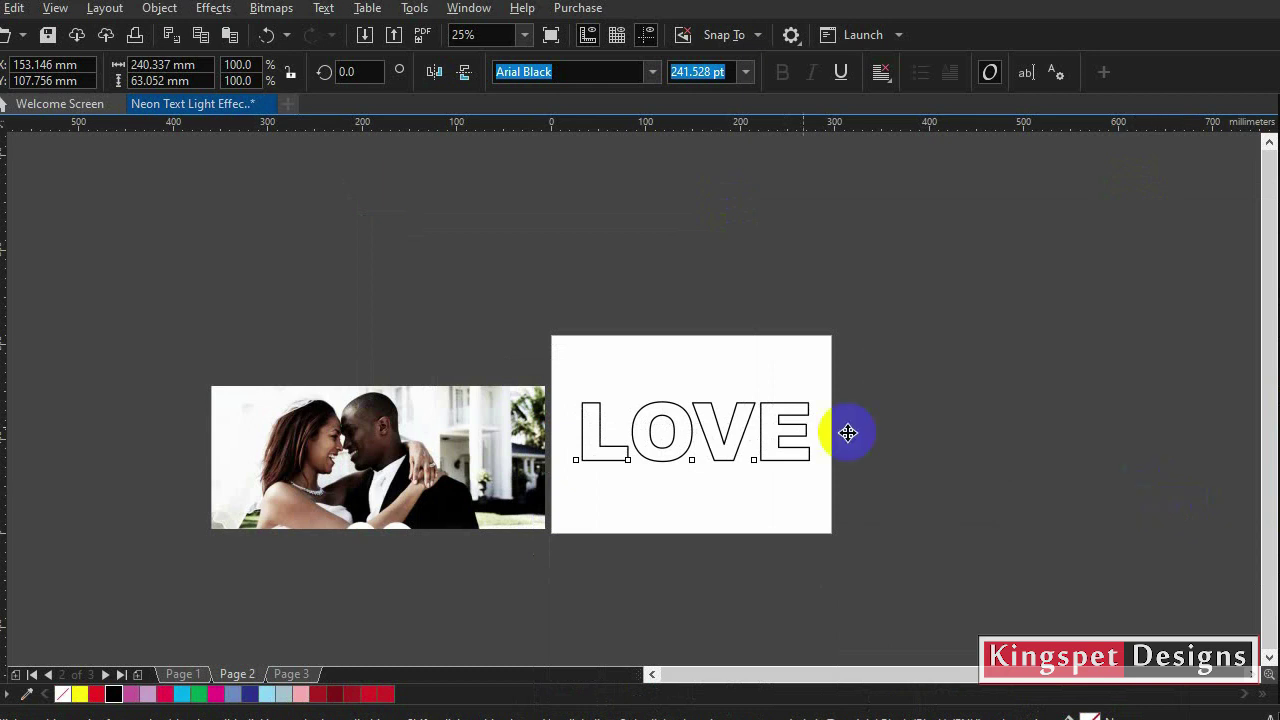
key(Escape)
Step: Inspect the outlined LOVE text up close and review its width and corner options in the Outline Pen settings
scroll(710, 455, up, 1)
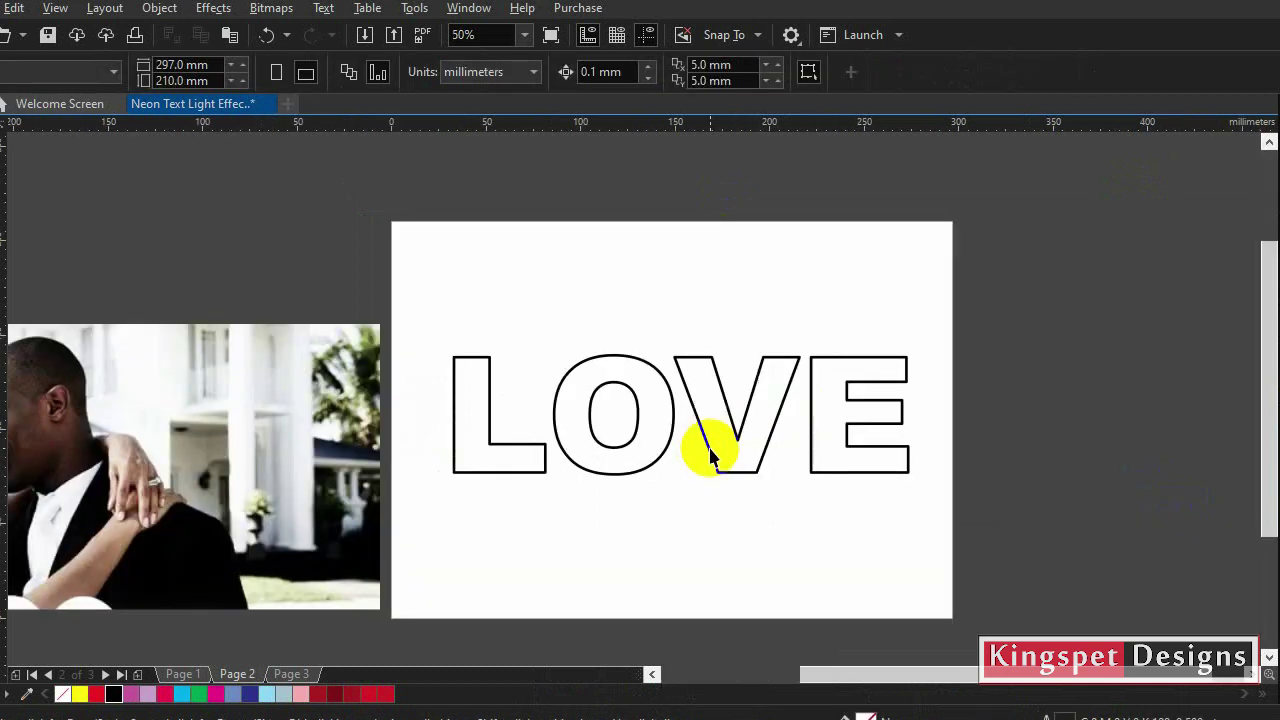
scroll(710, 455, down, 1)
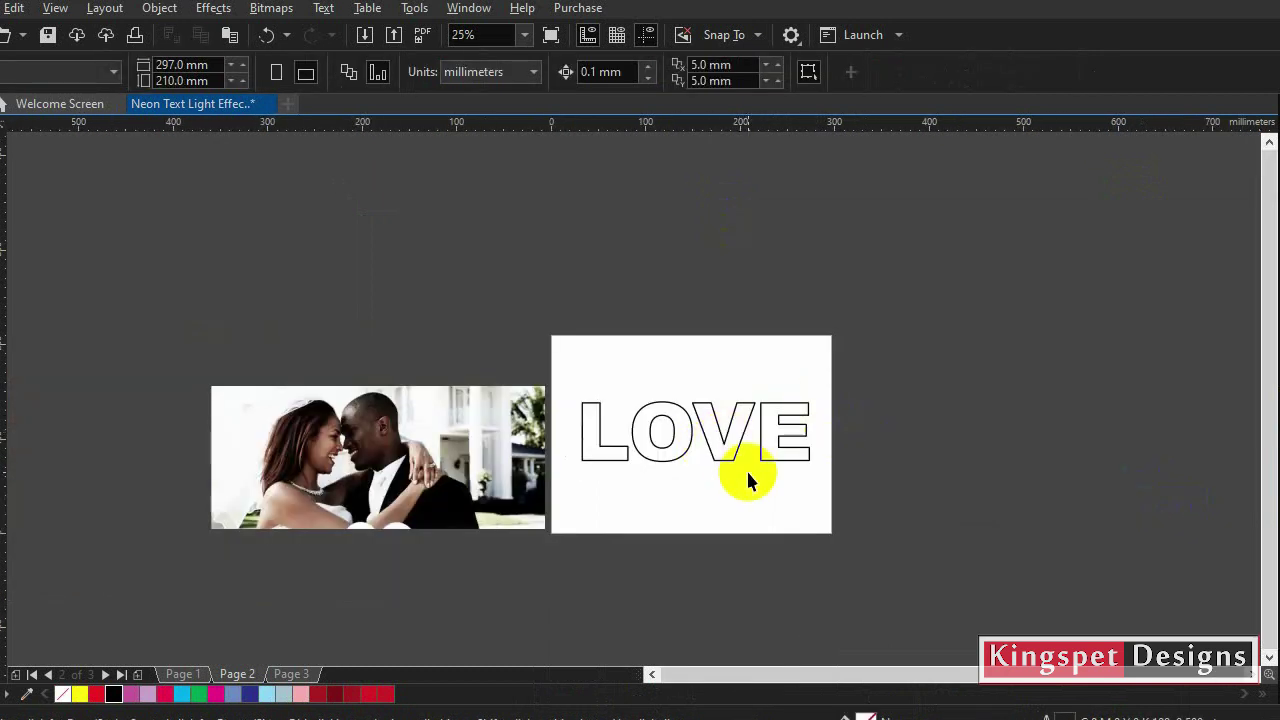
click(774, 430)
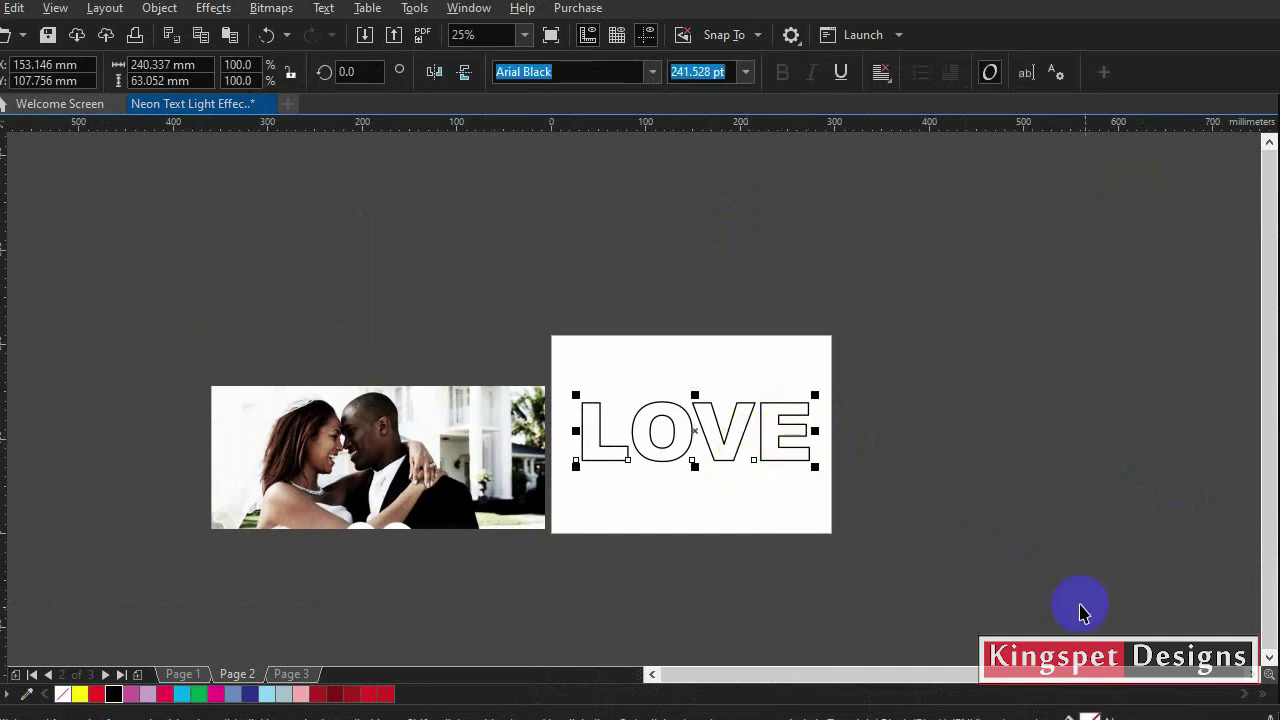
double_click(1255, 712)
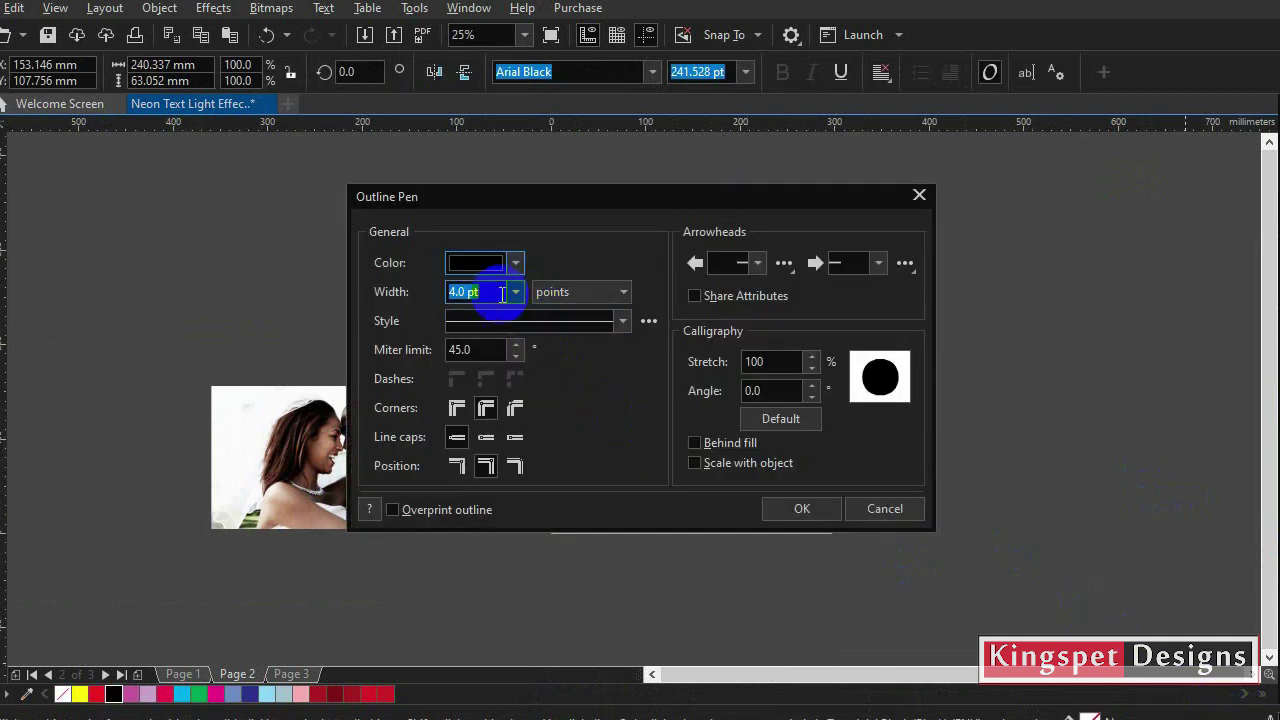
drag(674, 194, 1066, 184)
click(1196, 499)
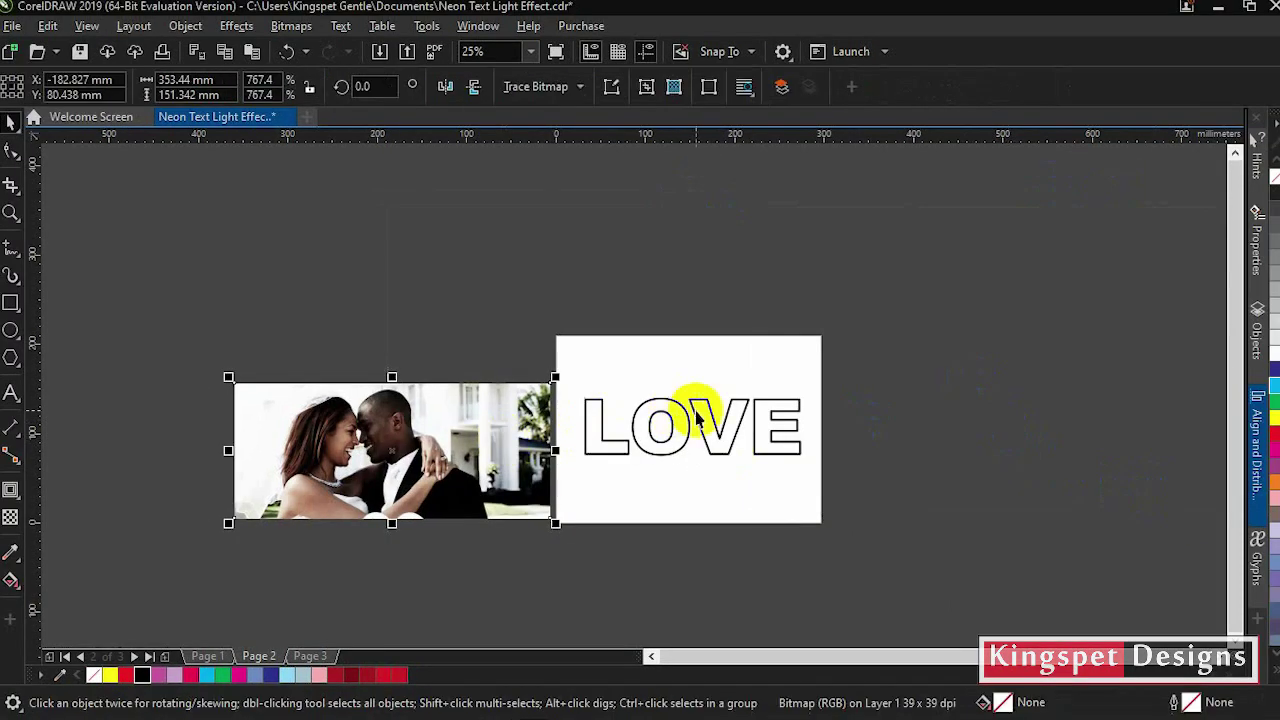
Step: Place a duplicate of the outlined LOVE text directly above the page, leaving the original on the page
drag(679, 428, 693, 290)
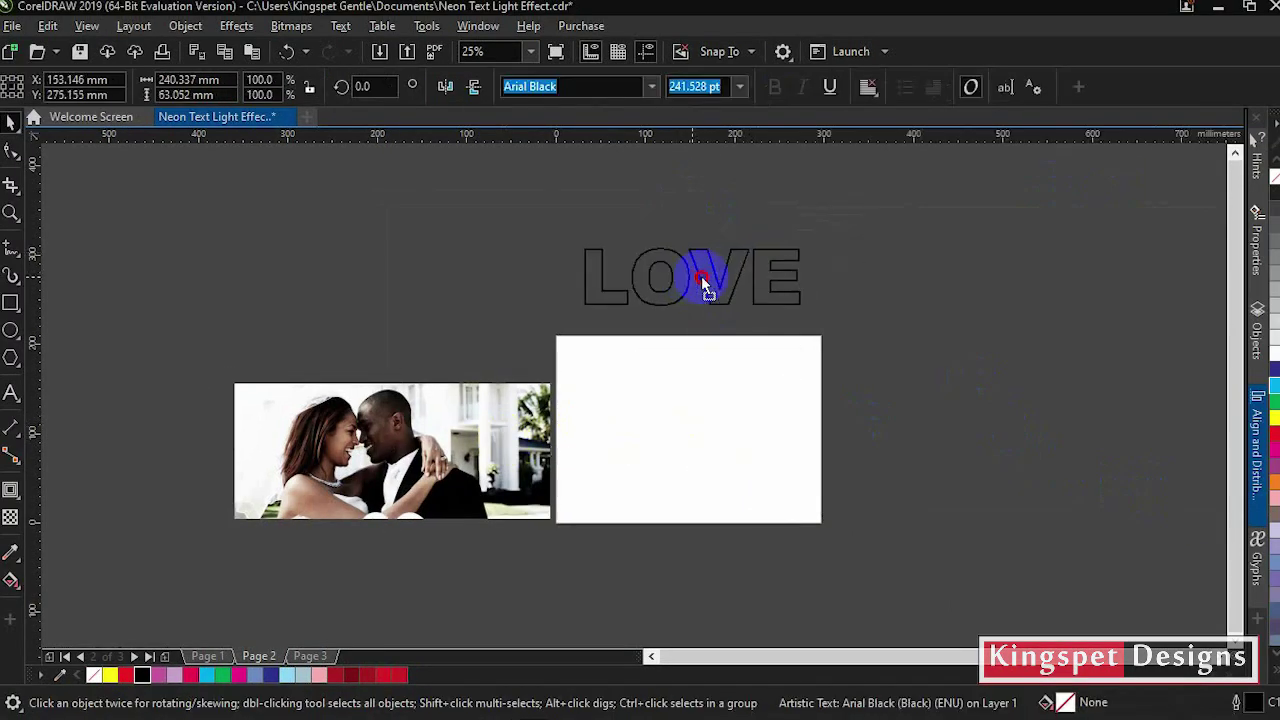
right_click(693, 290)
click(963, 337)
Step: Convert the outline of the LOVE text on the page to a separate object
click(710, 447)
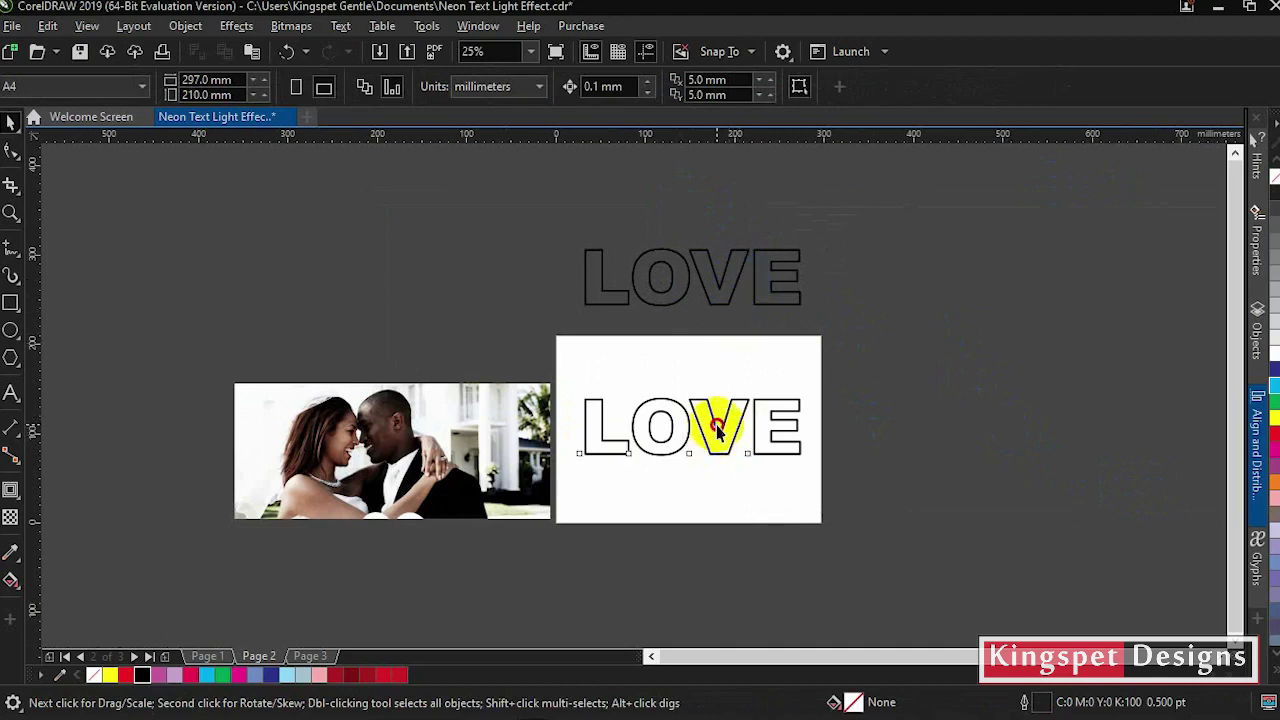
click(749, 423)
click(647, 428)
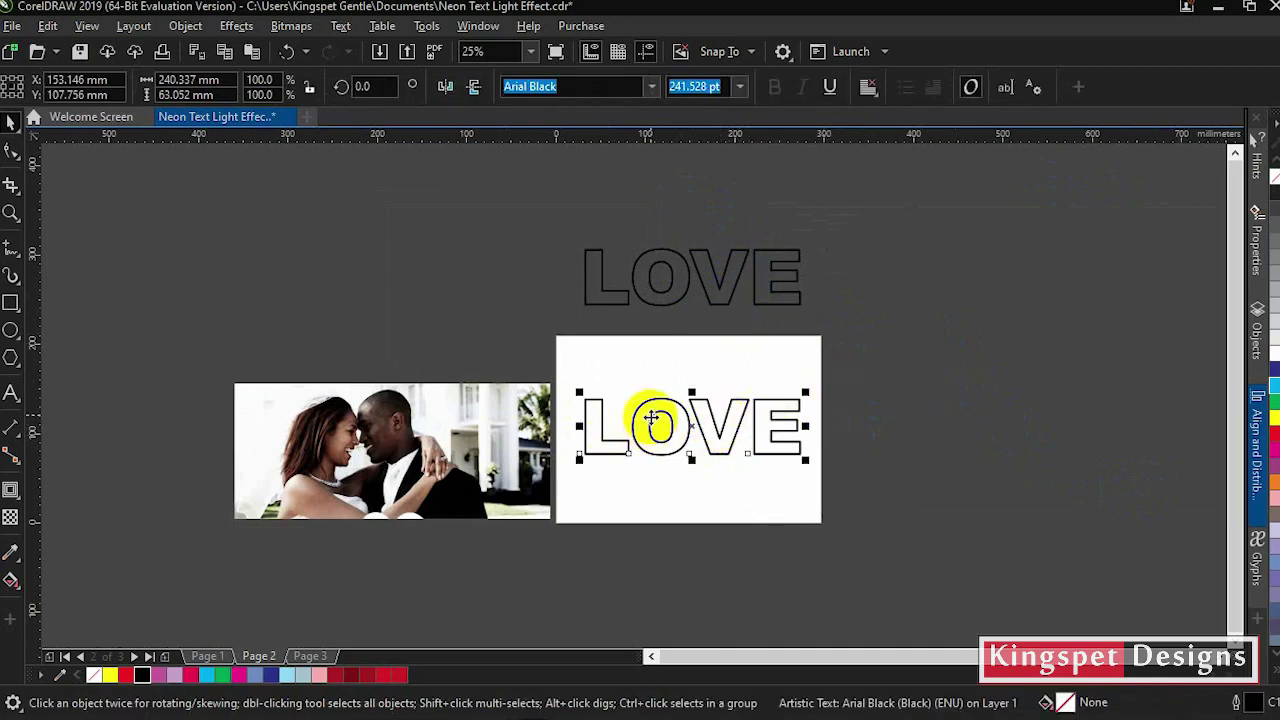
click(203, 27)
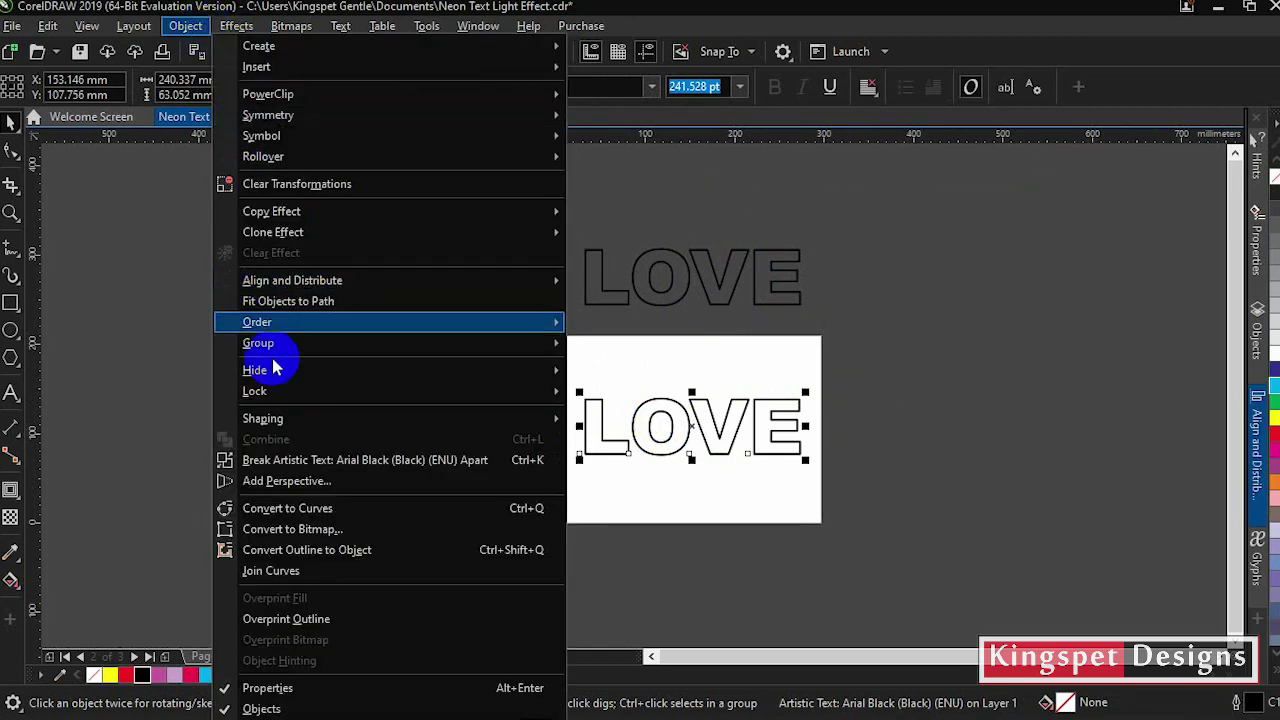
click(322, 550)
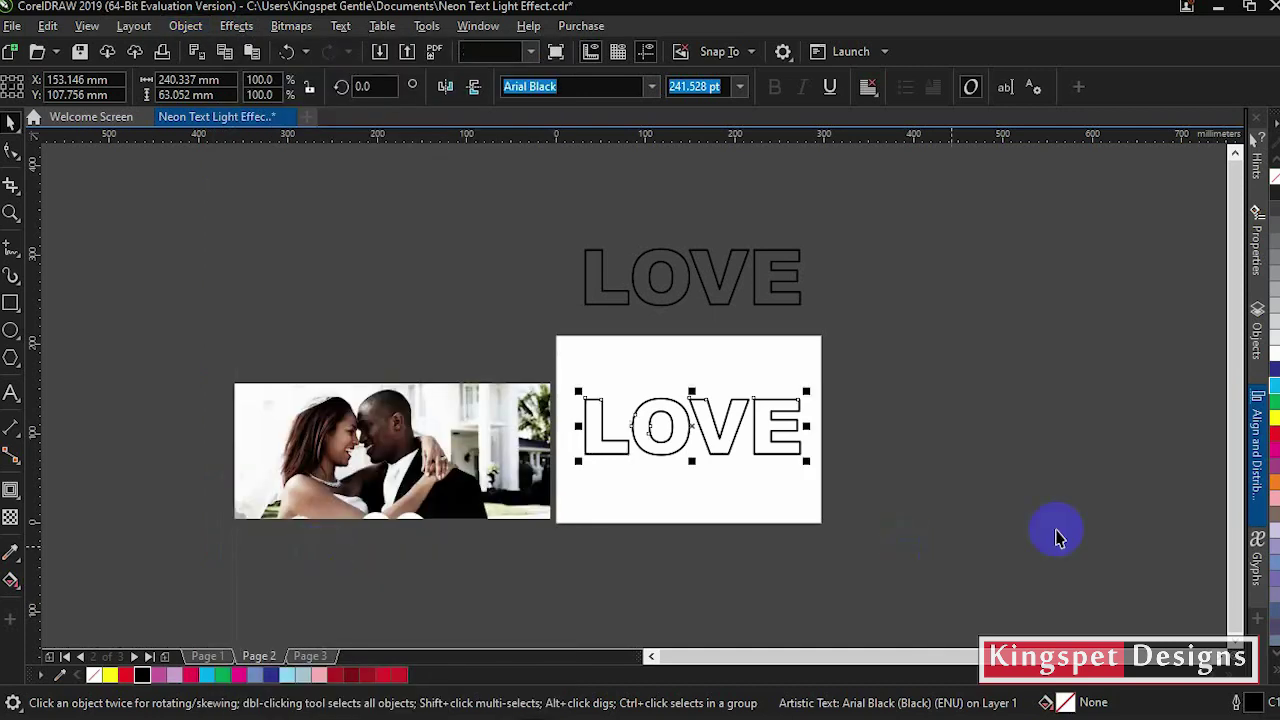
Step: Move the converted LOVE outline object down to the lower edge of the page, off the original text
click(809, 471)
click(718, 435)
drag(718, 435, 706, 509)
Step: Fill the unoutlined LOVE text in the middle of the page with cyan (C:100 M:0 Y:0 K:0)
click(706, 416)
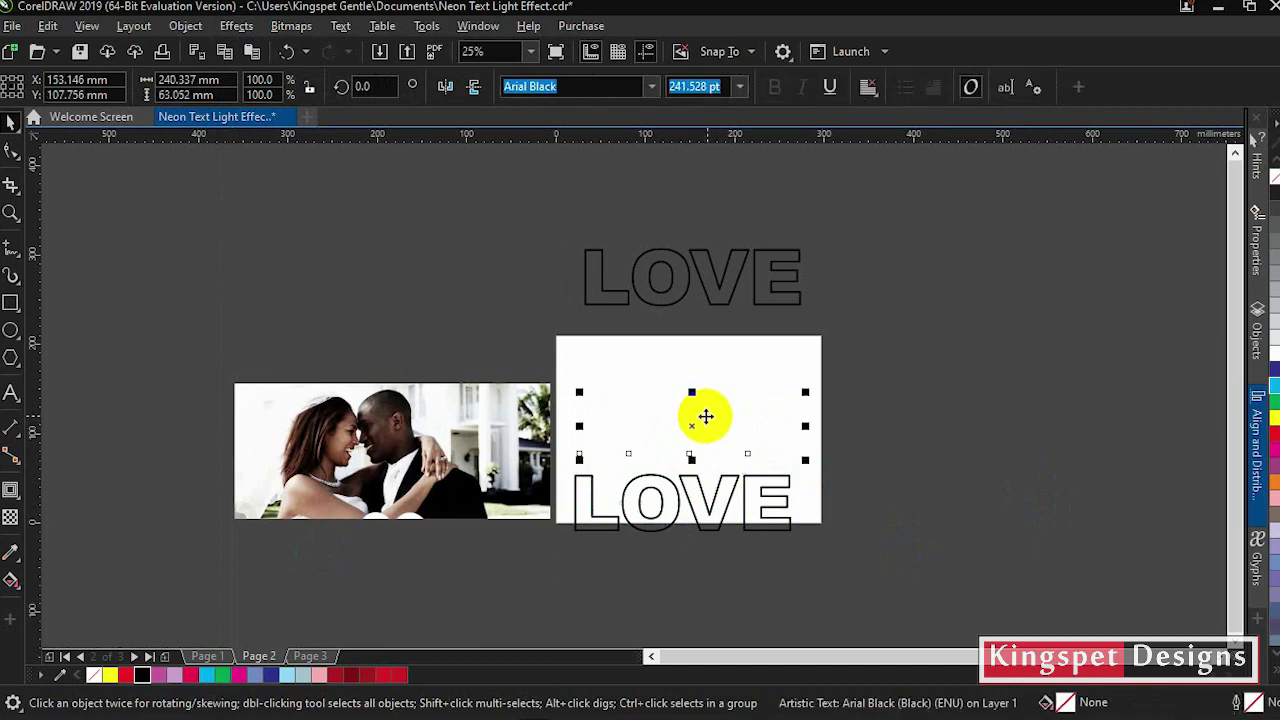
click(1275, 383)
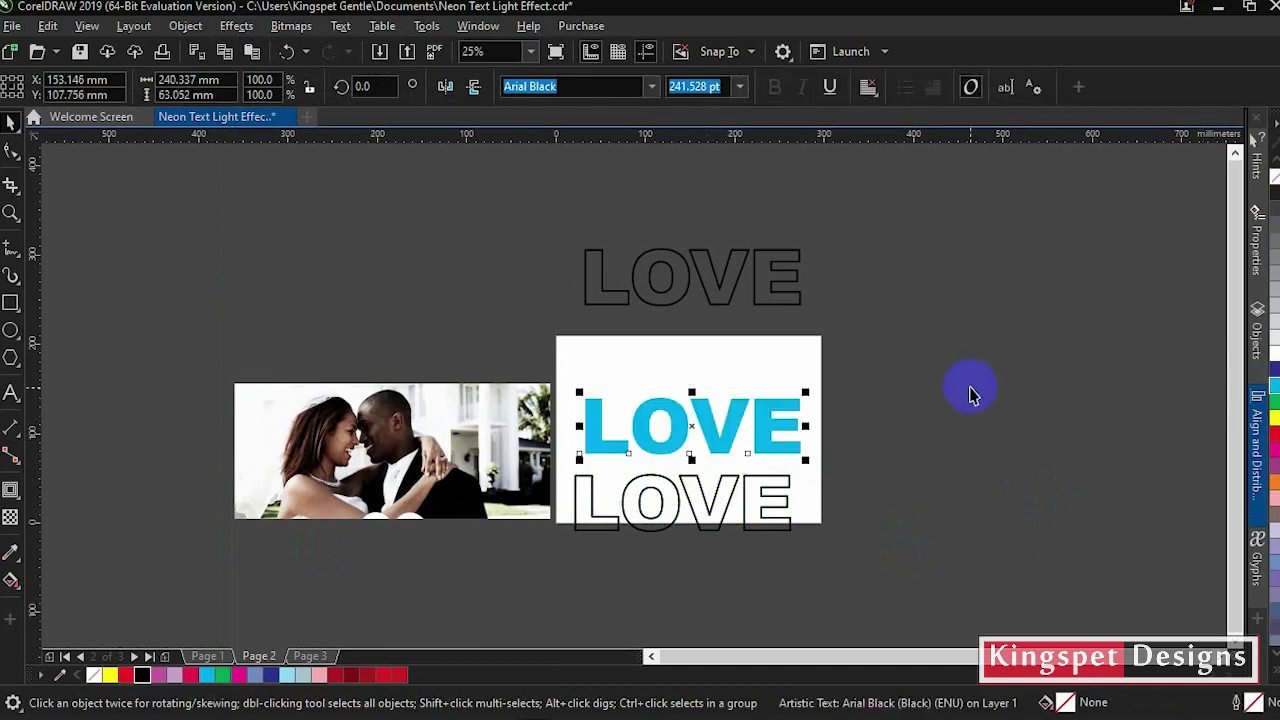
click(757, 443)
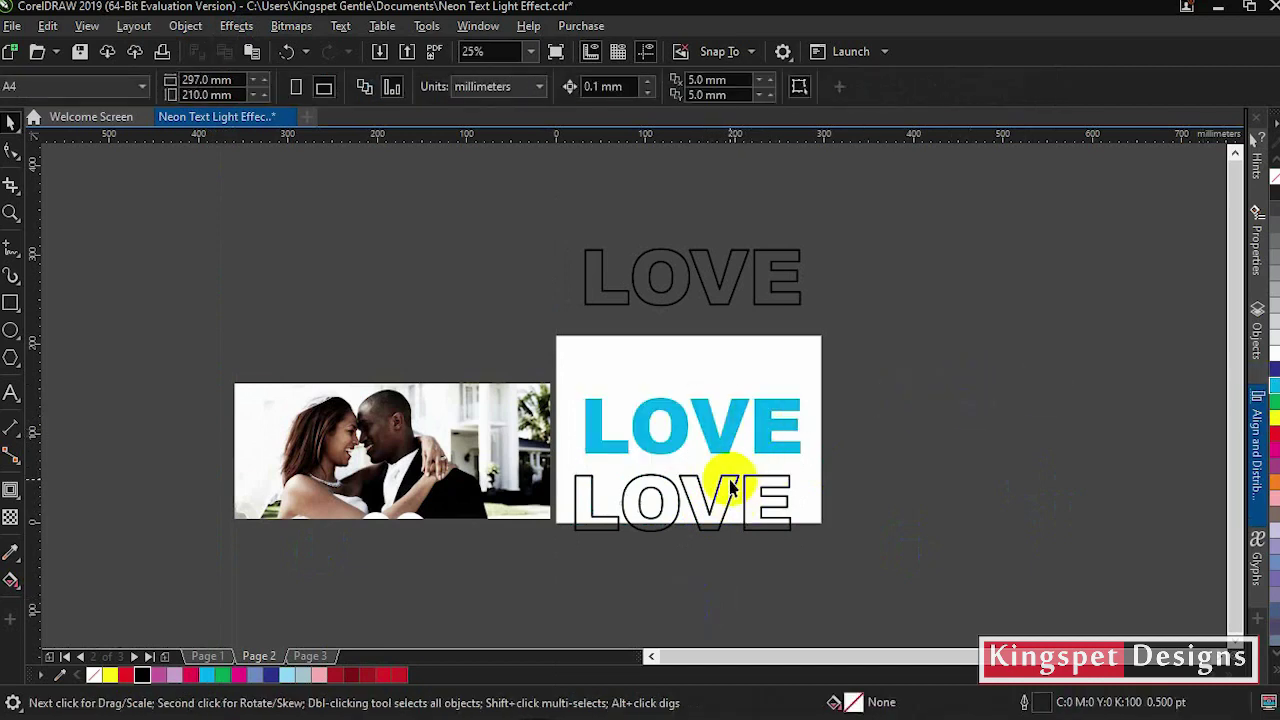
click(736, 482)
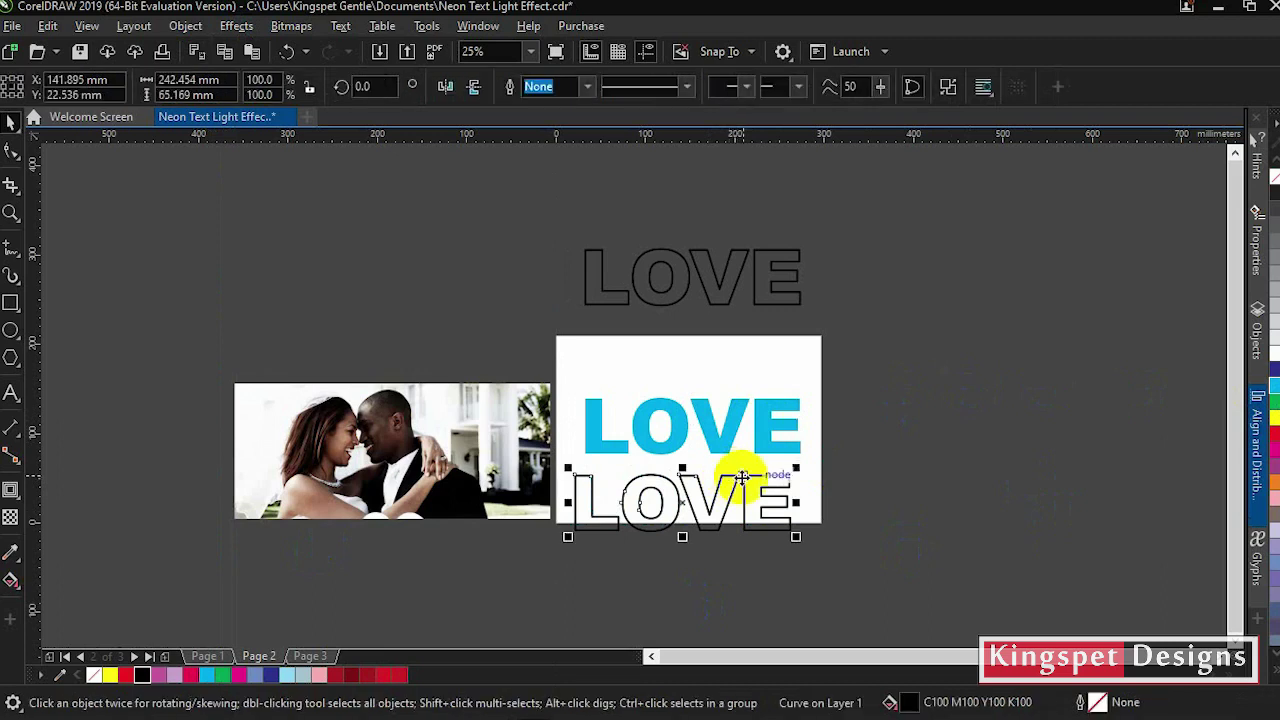
click(729, 423)
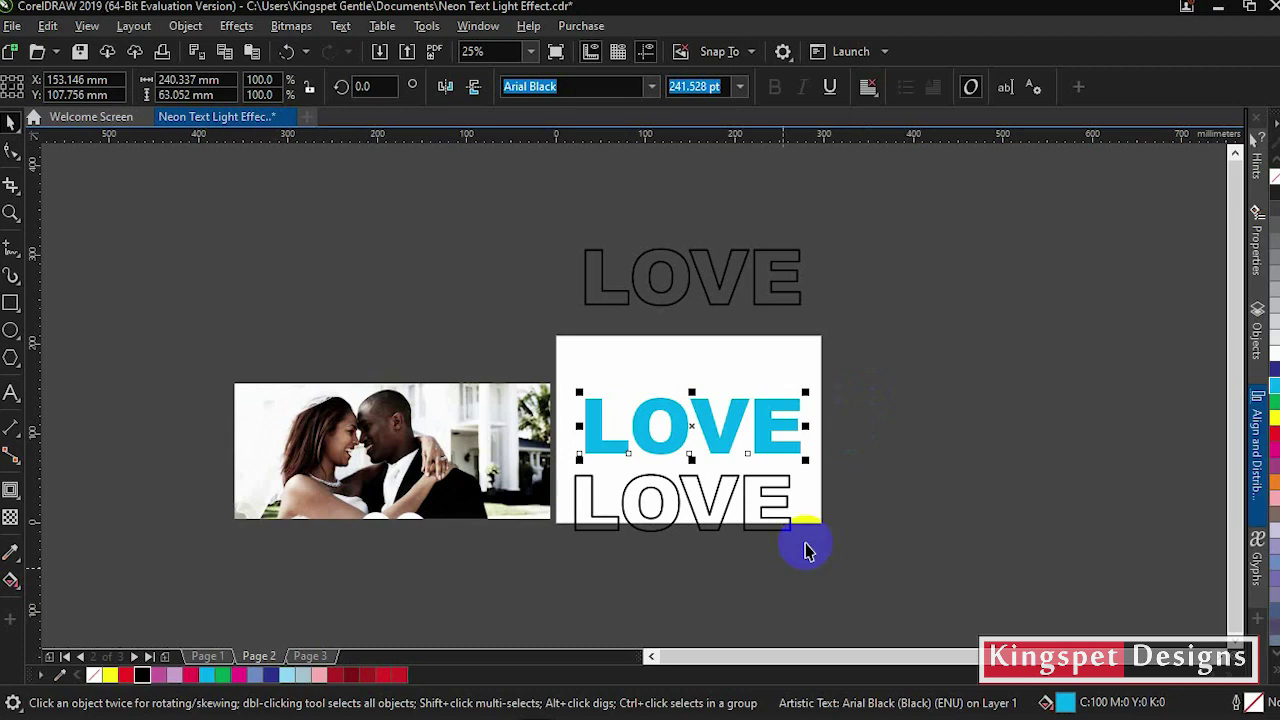
Step: Place a duplicate of the couple photo directly above the original photo beside the page
click(943, 430)
click(499, 428)
drag(486, 420, 472, 266)
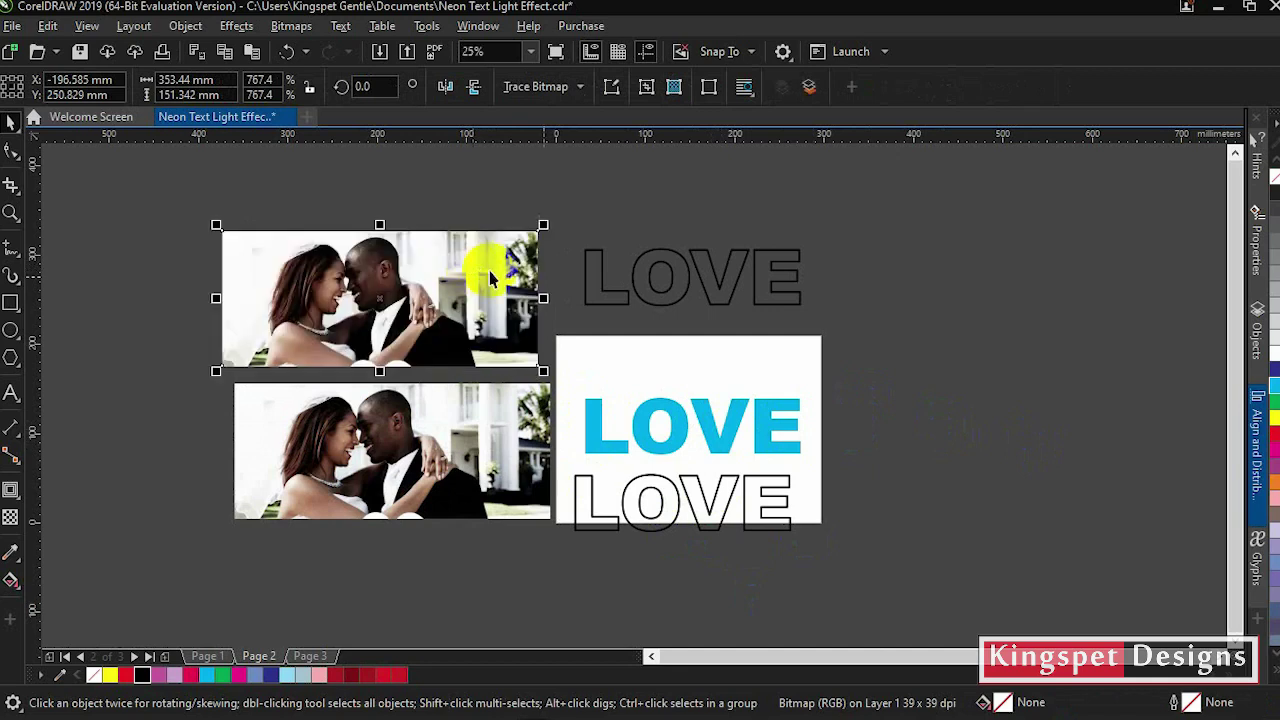
click(652, 279)
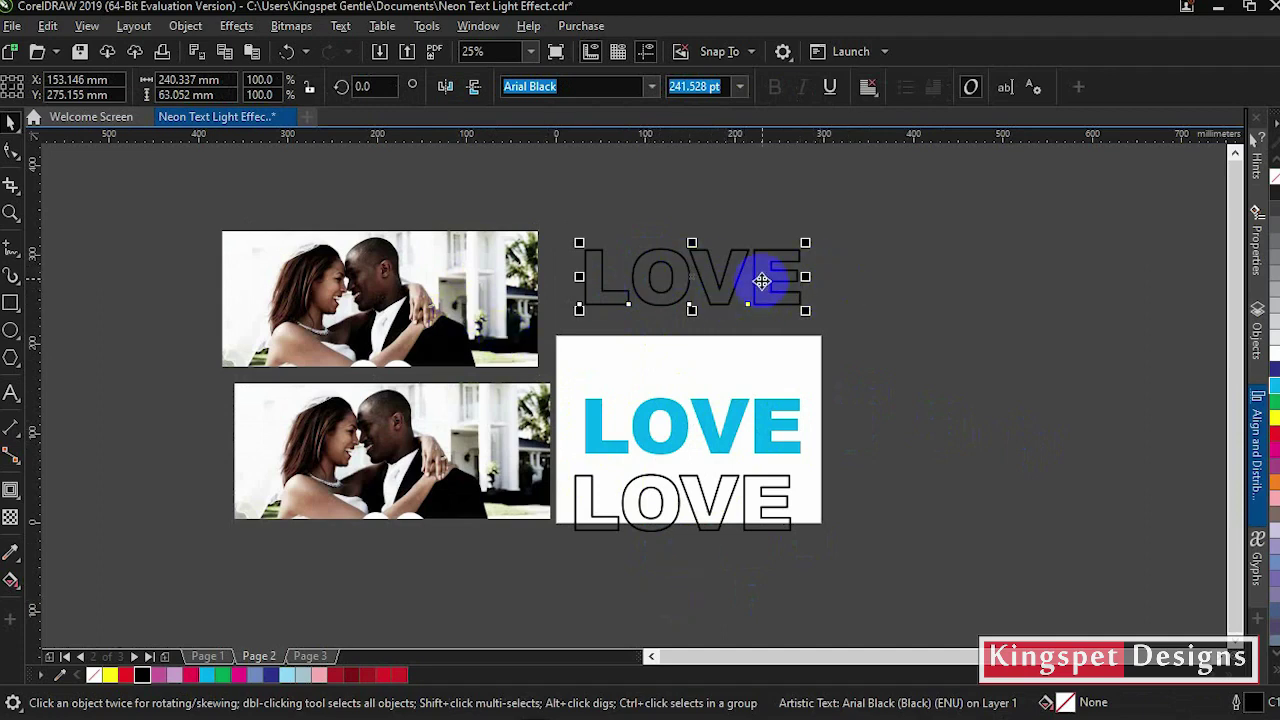
click(851, 283)
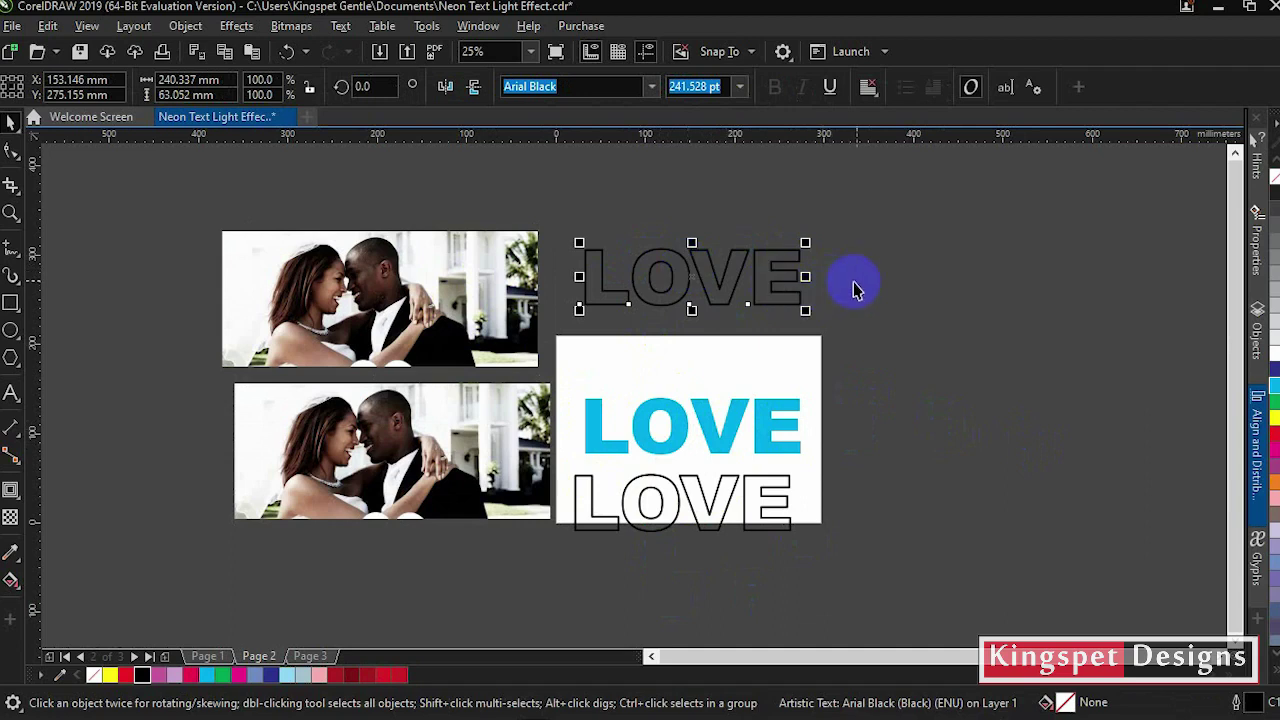
Step: Scale the duplicate photo to about 209 × 89 mm over the cyan LOVE text and PowerClip it inside the letters
click(420, 303)
drag(543, 228, 674, 447)
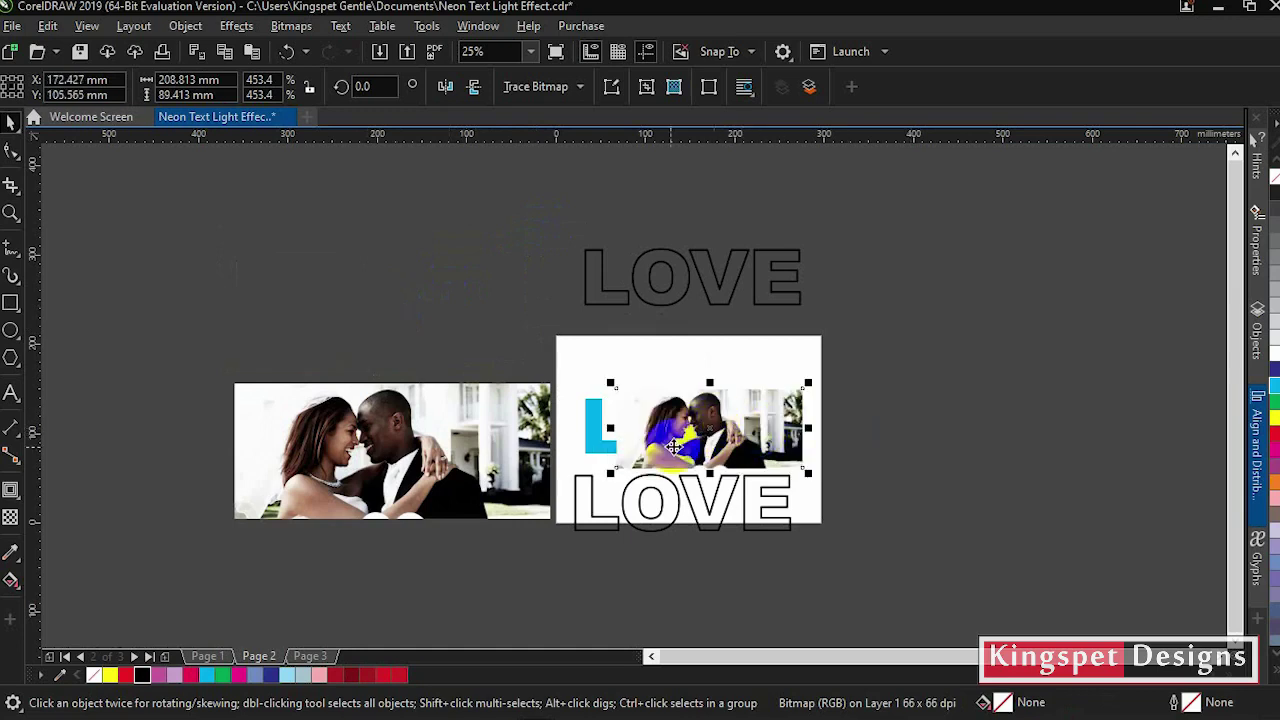
right_click(672, 430)
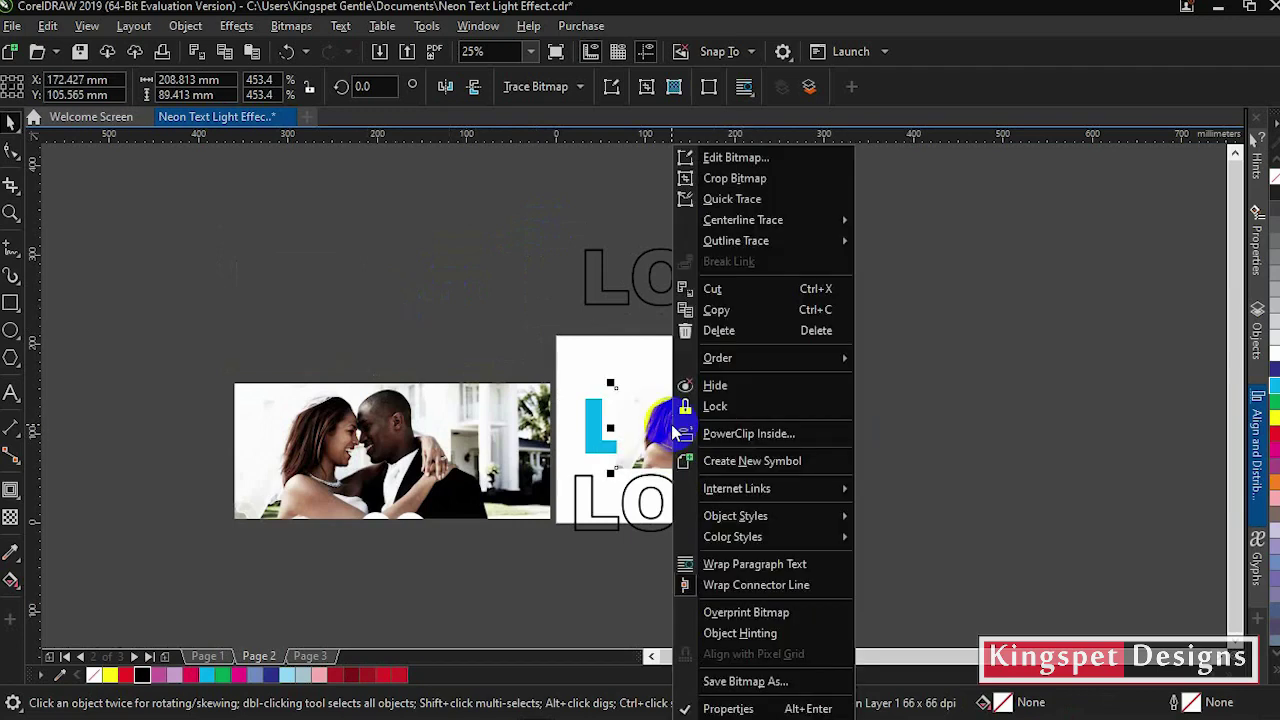
click(717, 430)
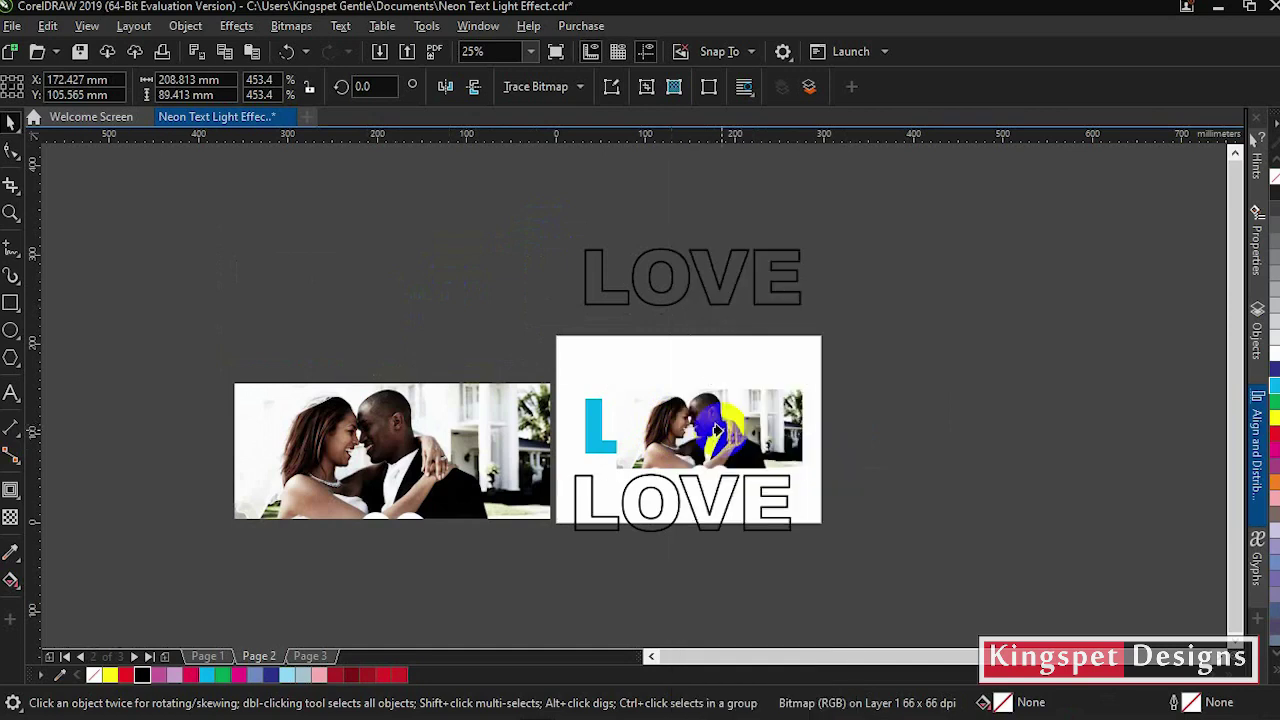
click(592, 437)
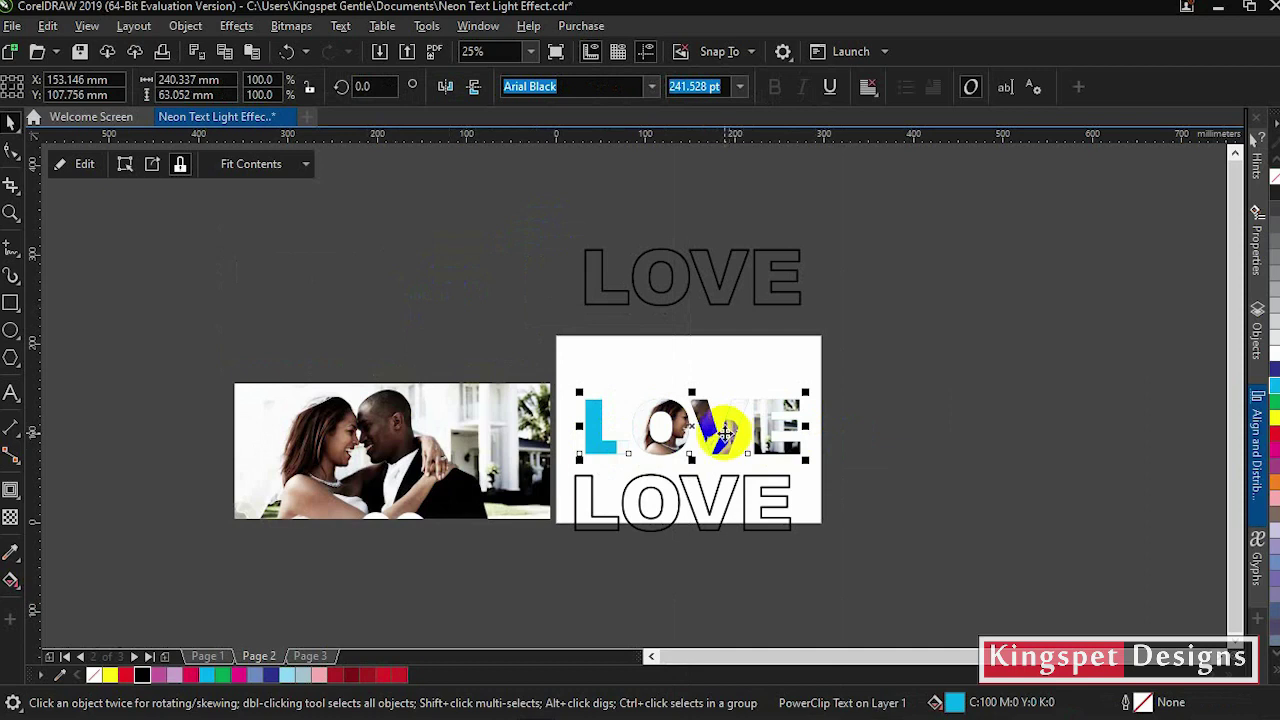
Step: Edit the PowerClipped photo inside the cyan LOVE text: scale it to about 198 × 85 mm with the couple's faces over the O and V
click(85, 165)
click(686, 443)
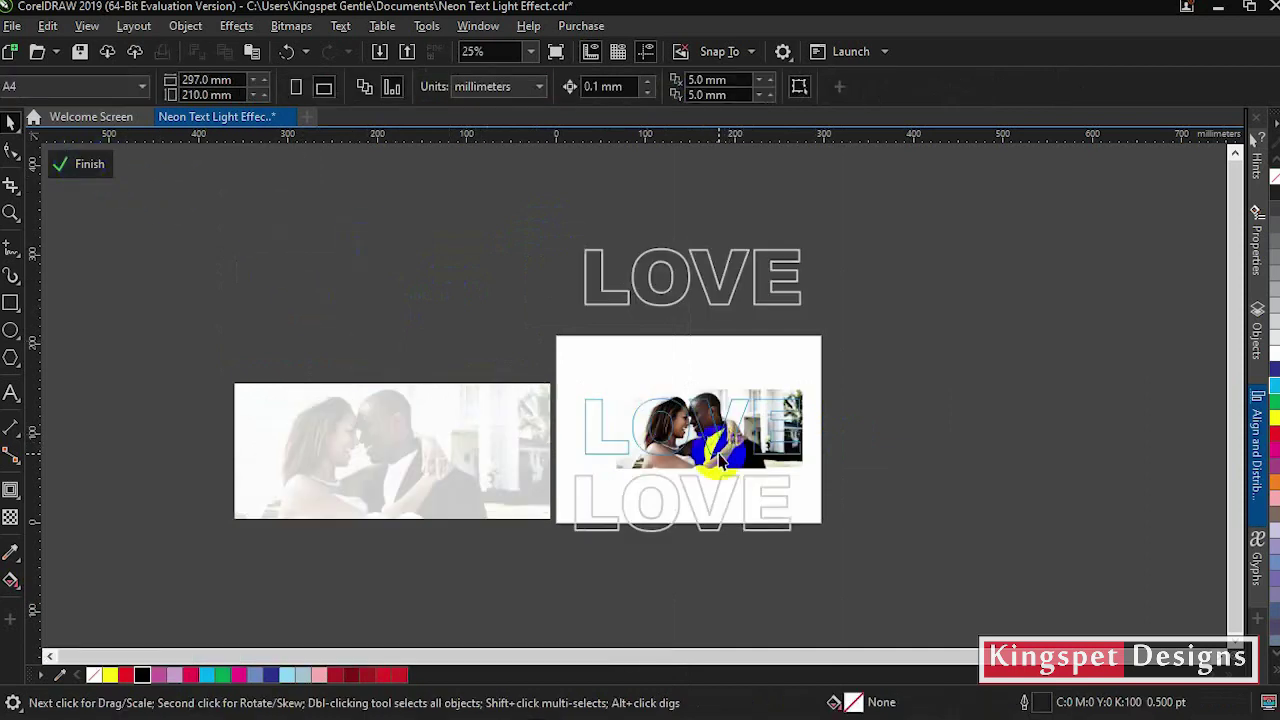
scroll(700, 447, up, 2)
scroll(703, 443, up, 2)
click(726, 357)
drag(726, 351, 711, 381)
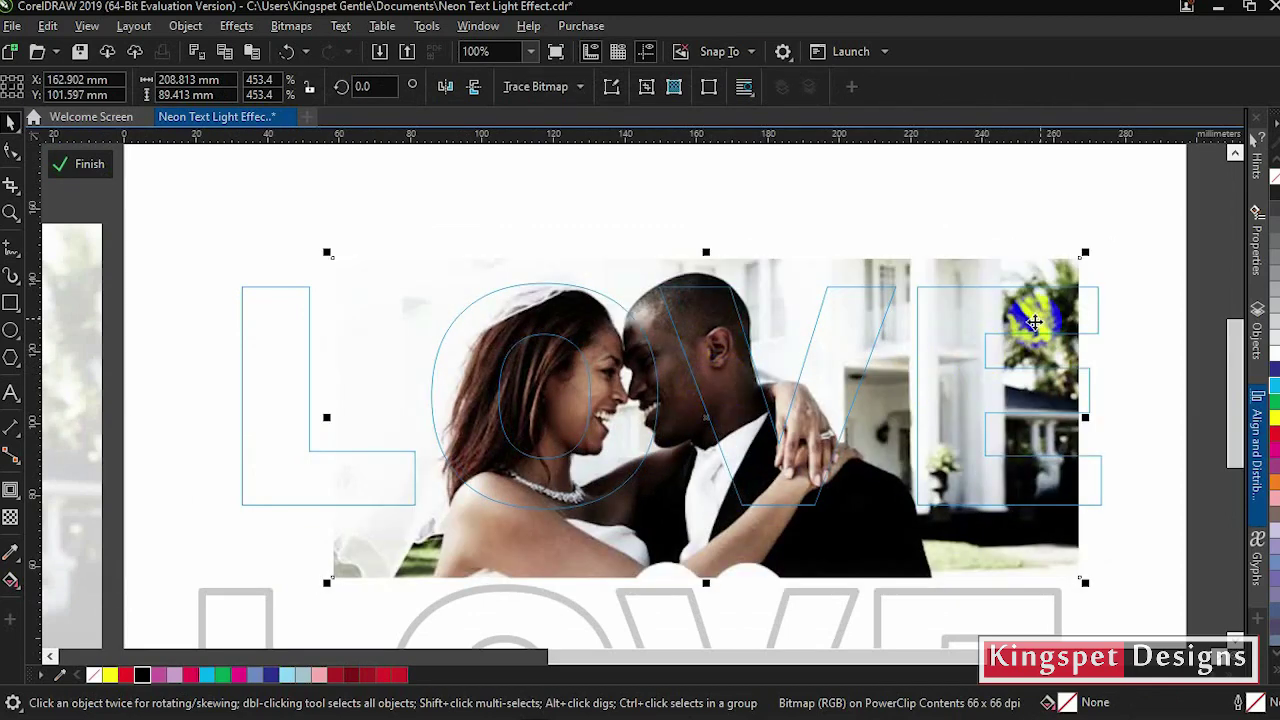
drag(1090, 255, 1062, 270)
drag(760, 385, 739, 397)
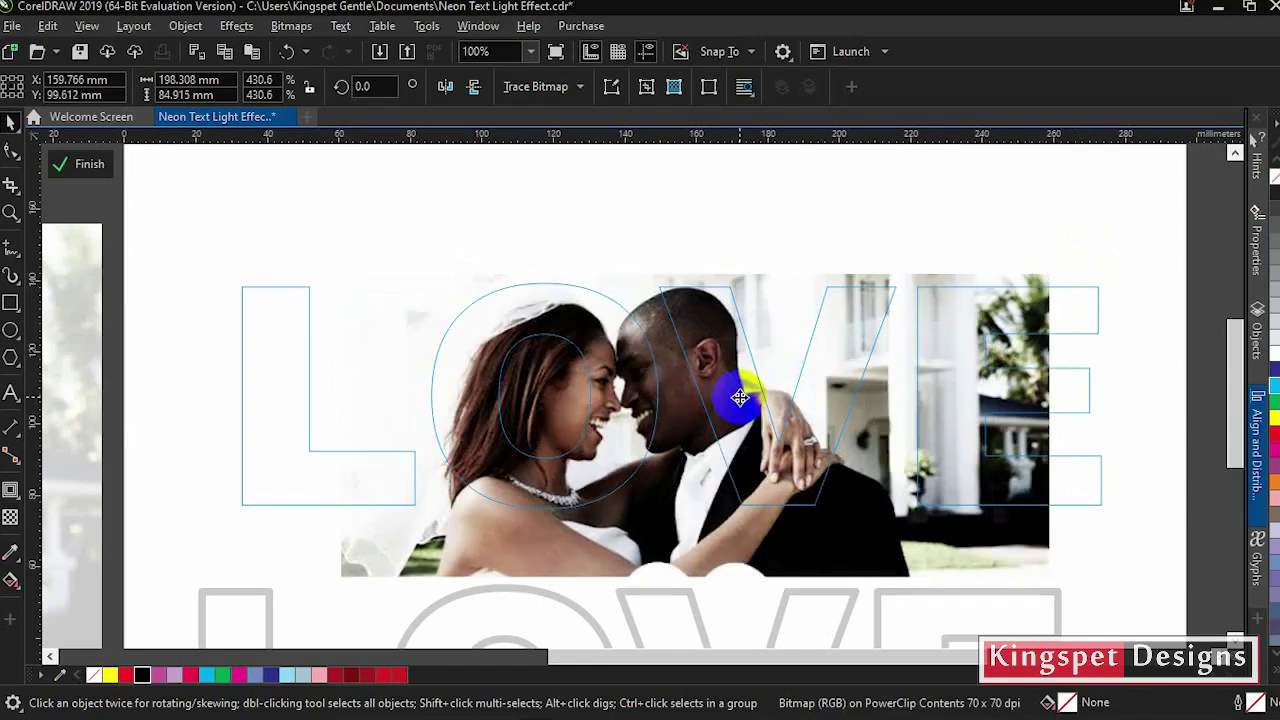
click(84, 164)
scroll(790, 383, down, 2)
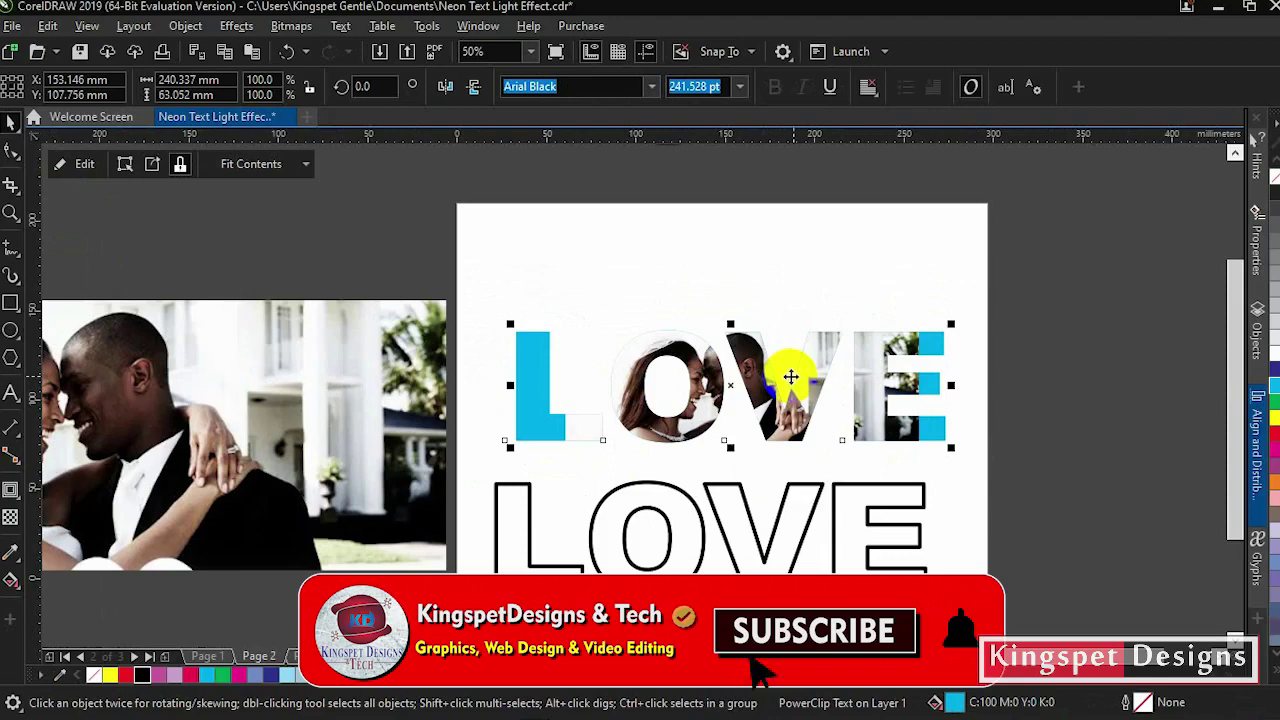
click(1074, 344)
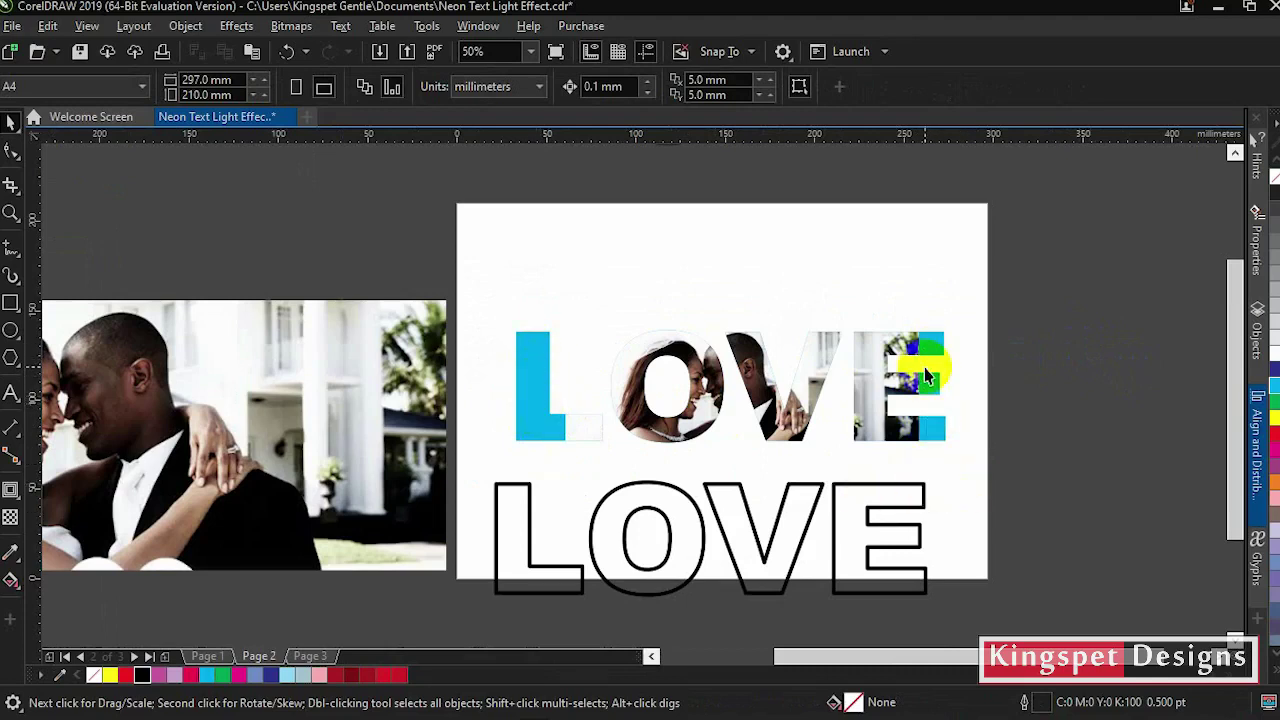
Step: Reopen the LOVE text's PowerClip contents and place a duplicate of the couple photo beyond the page's right edge
click(864, 390)
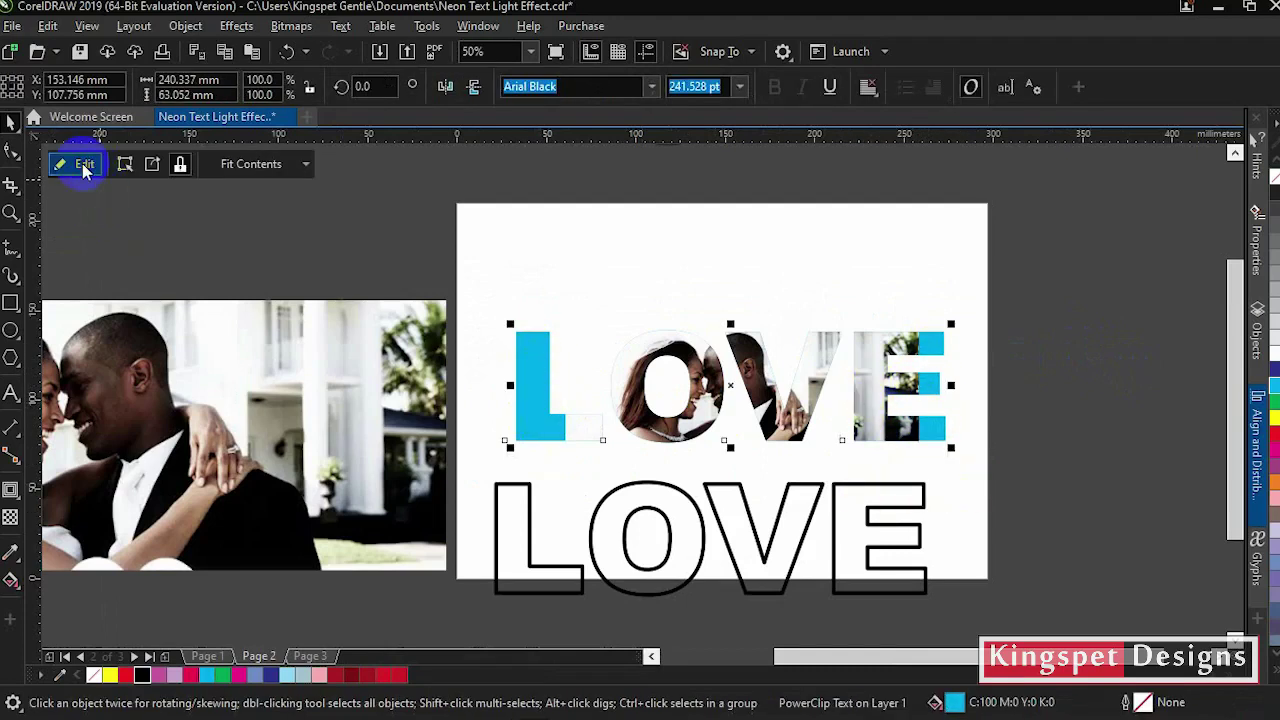
click(78, 166)
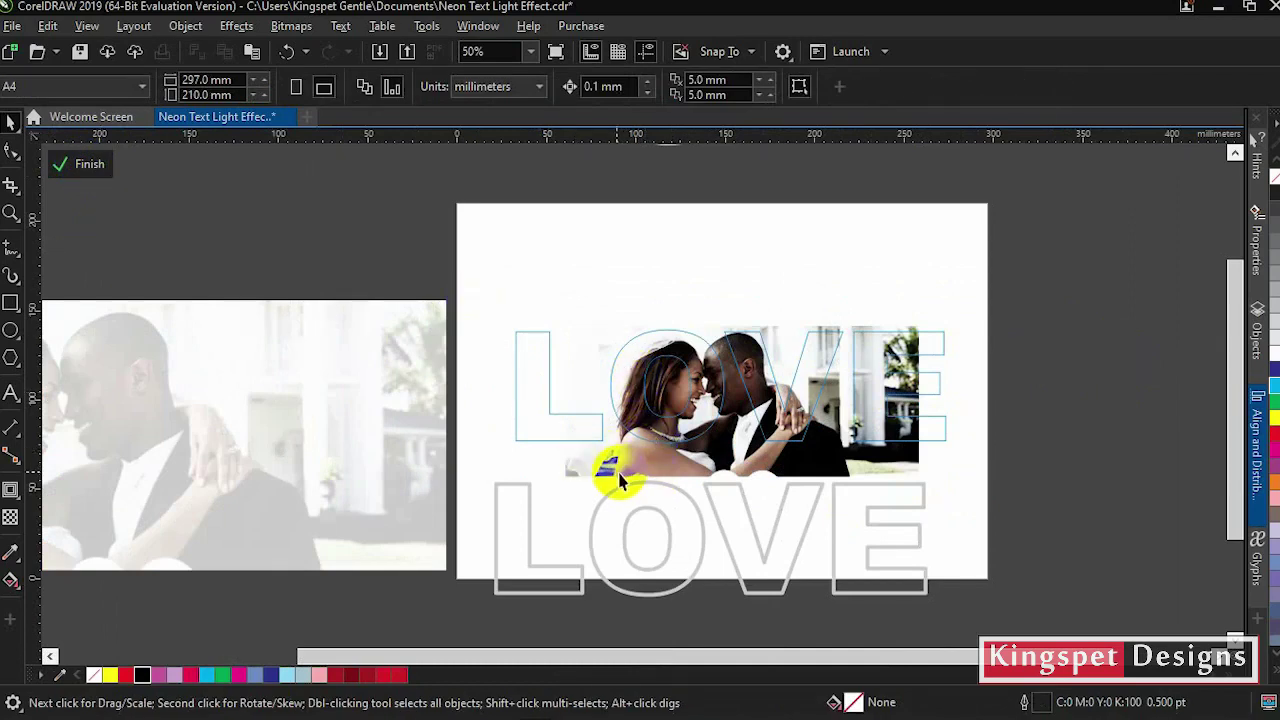
click(818, 467)
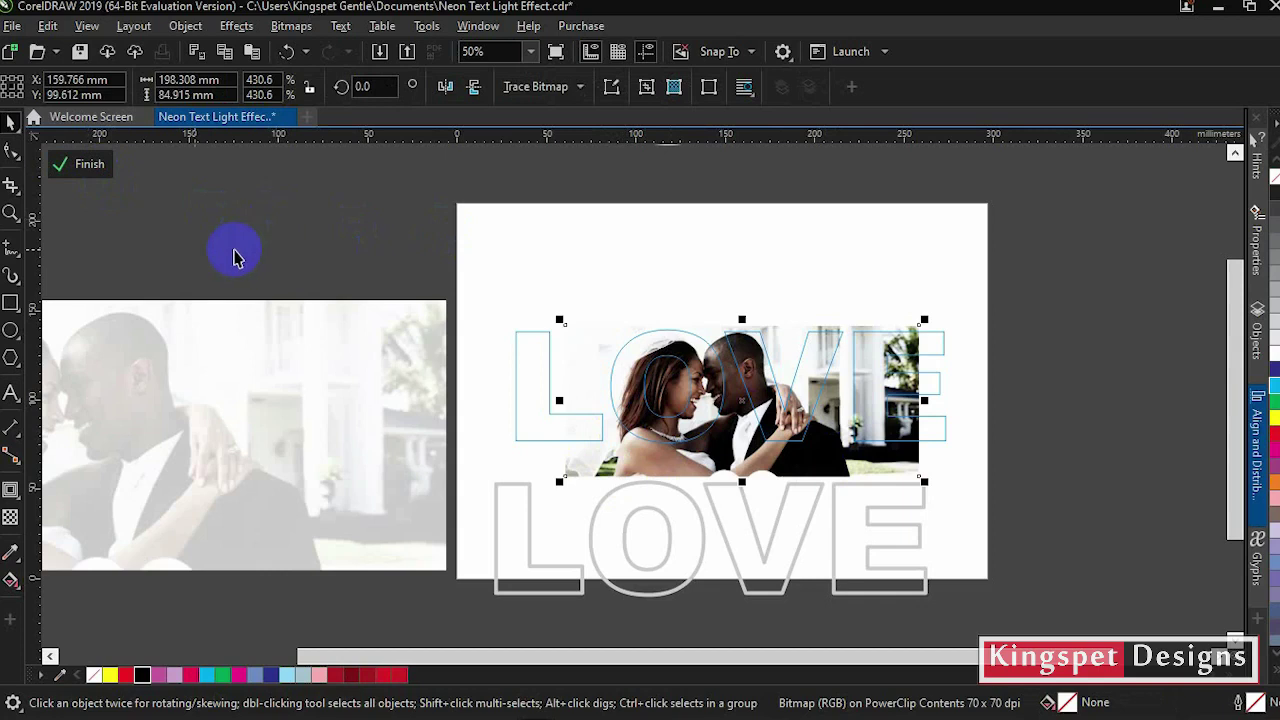
drag(820, 443, 1053, 417)
click(1054, 417)
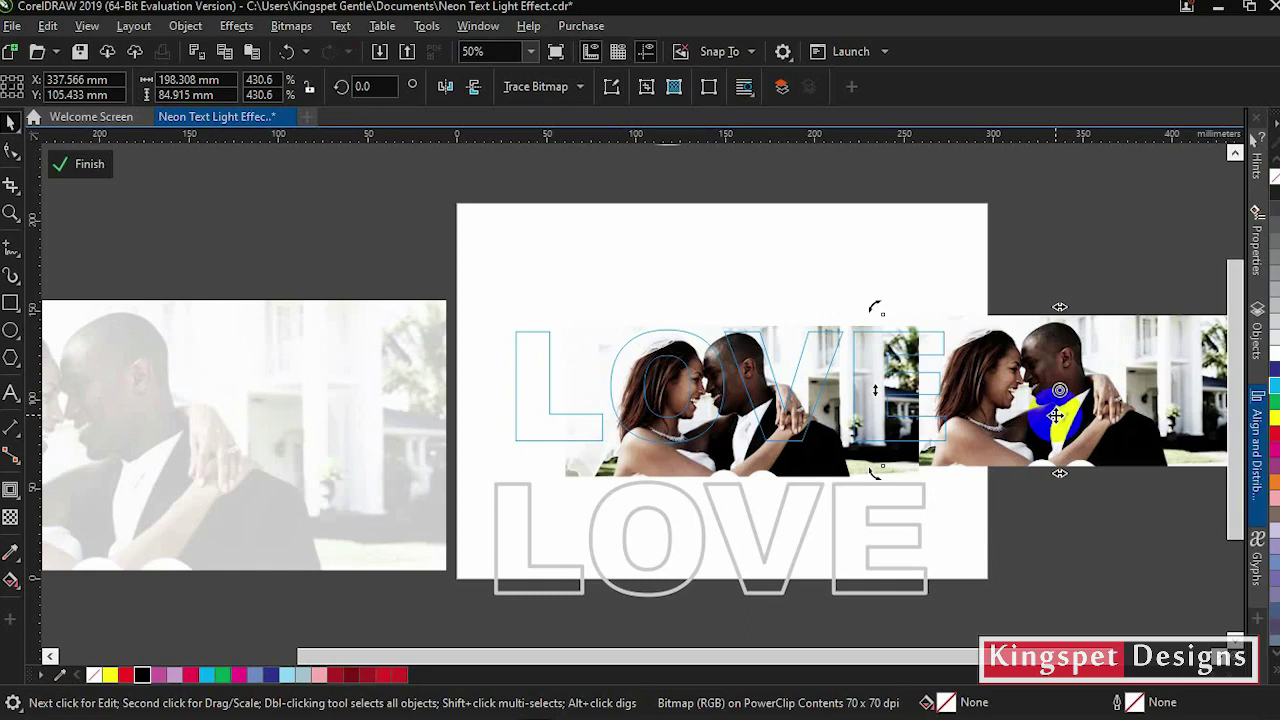
Step: Enlarge the duplicate to about 286 × 122 mm over the letters behind the smaller photo, and place another copy to its left
drag(1190, 385, 797, 364)
drag(840, 292, 932, 317)
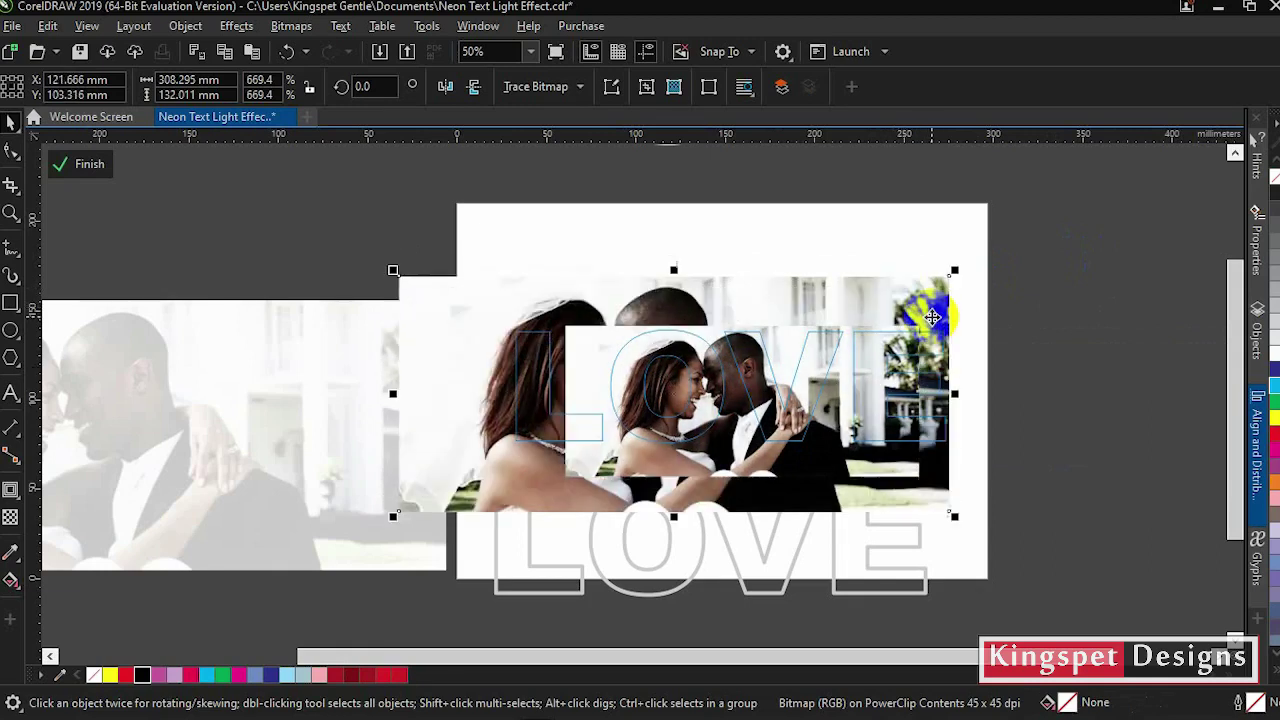
drag(961, 270, 553, 321)
click(600, 352)
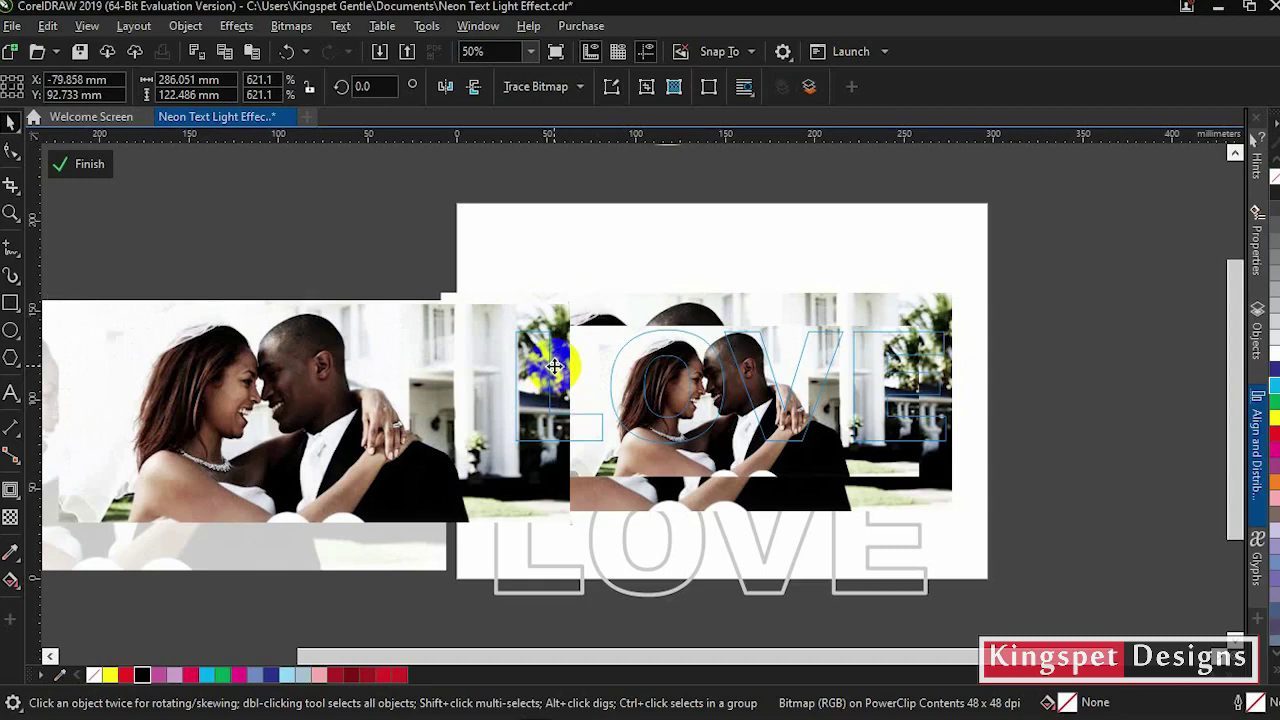
Step: Move the second large photo copy behind the smaller photo at about X 165 mm, Y 93 mm, covering all four letters
drag(449, 423, 481, 424)
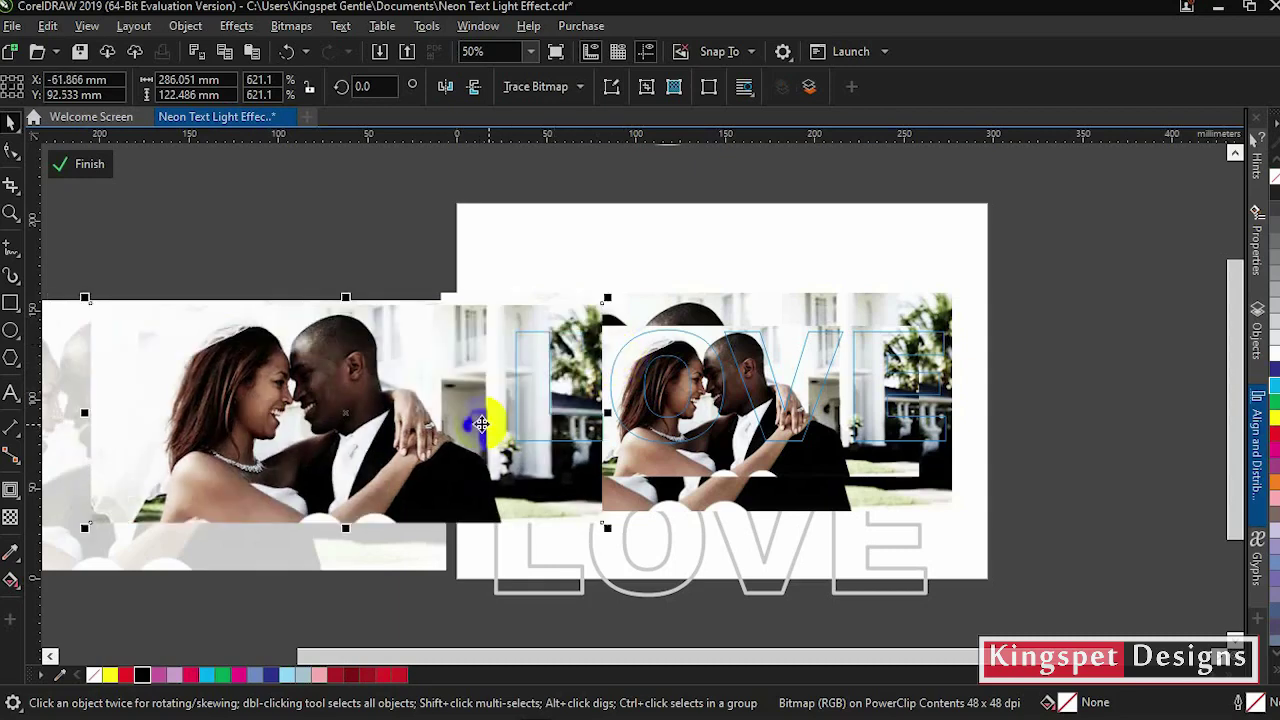
click(744, 405)
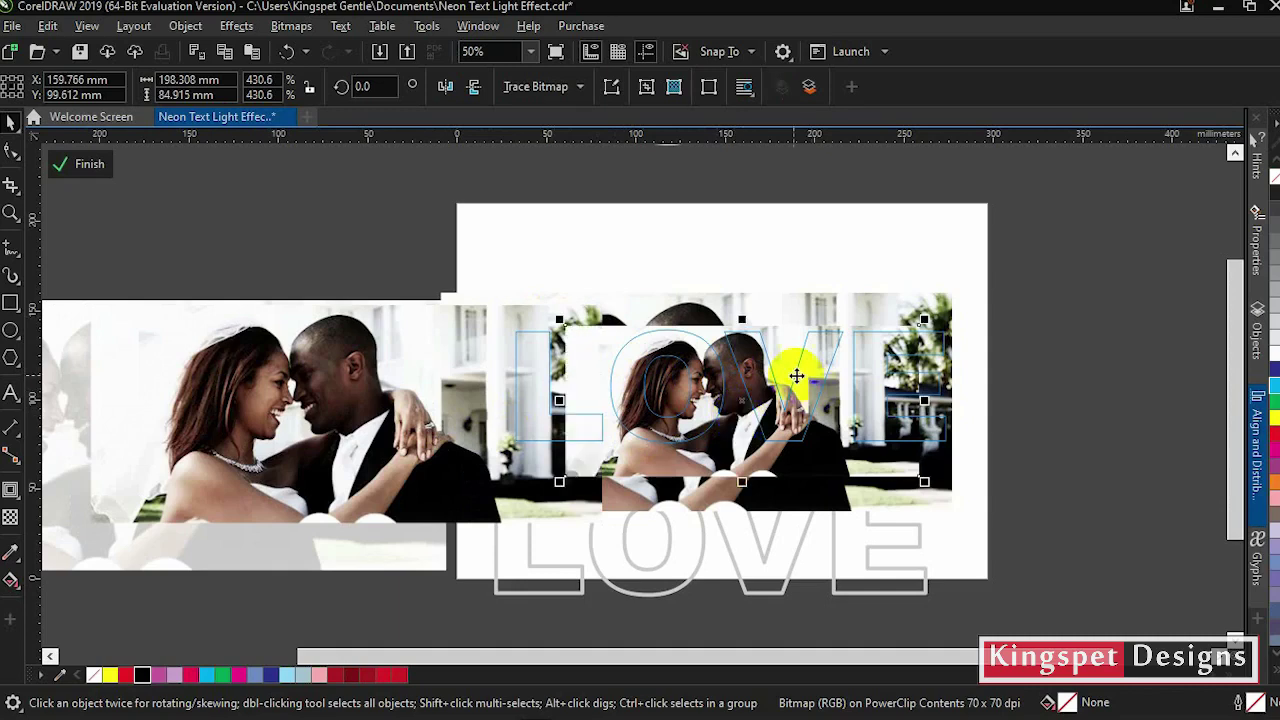
click(447, 384)
drag(390, 396, 543, 423)
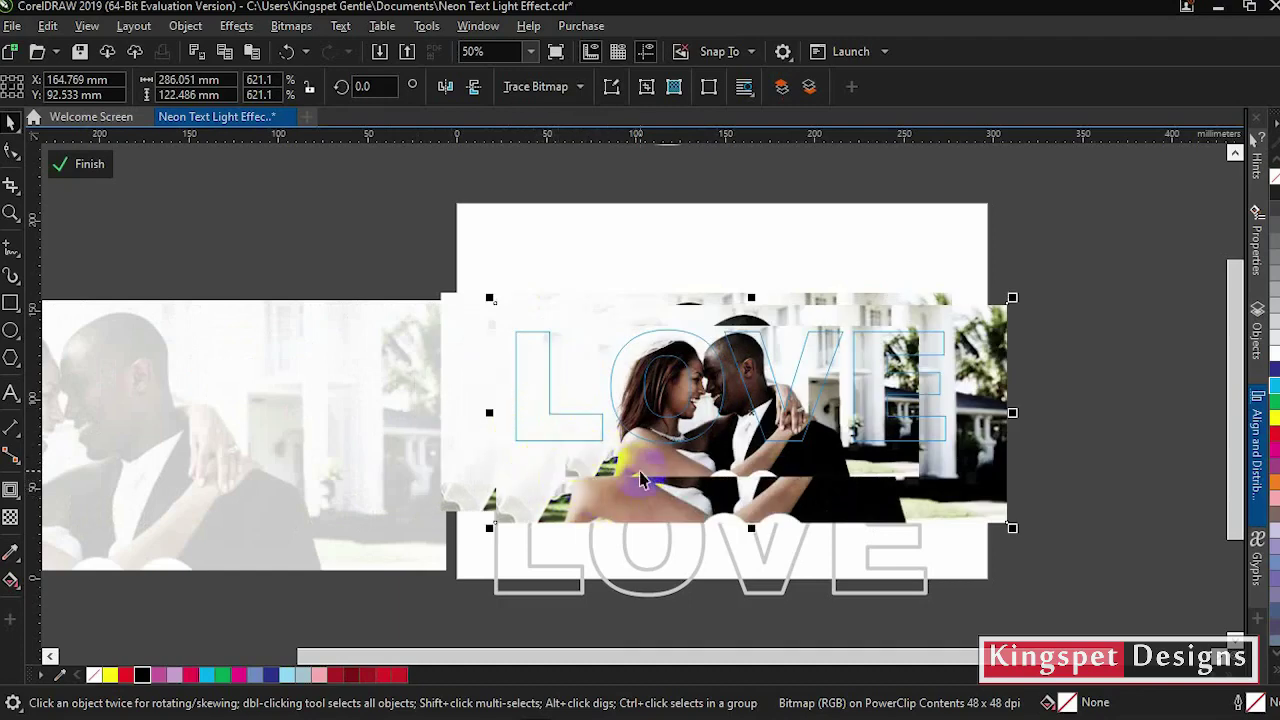
Step: Trim the right side of the second large photo copy back to the letter E with the Shape tool
click(1012, 428)
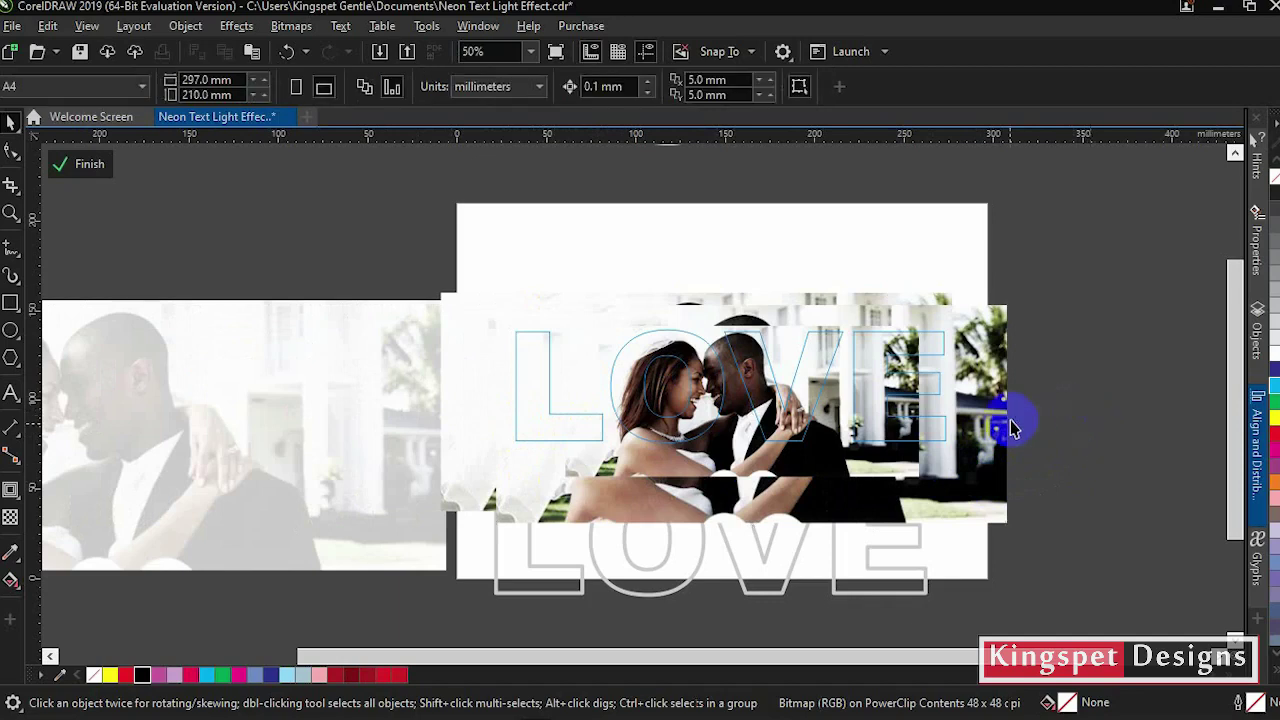
click(993, 318)
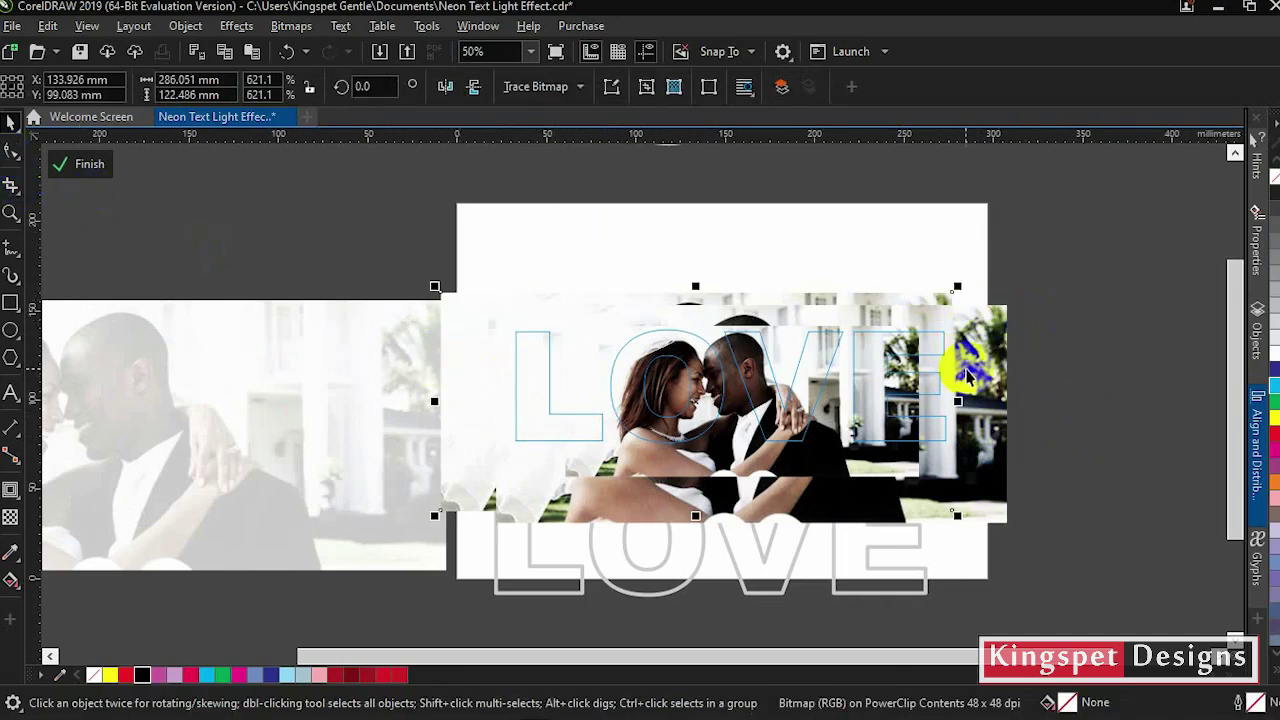
drag(960, 360, 1015, 371)
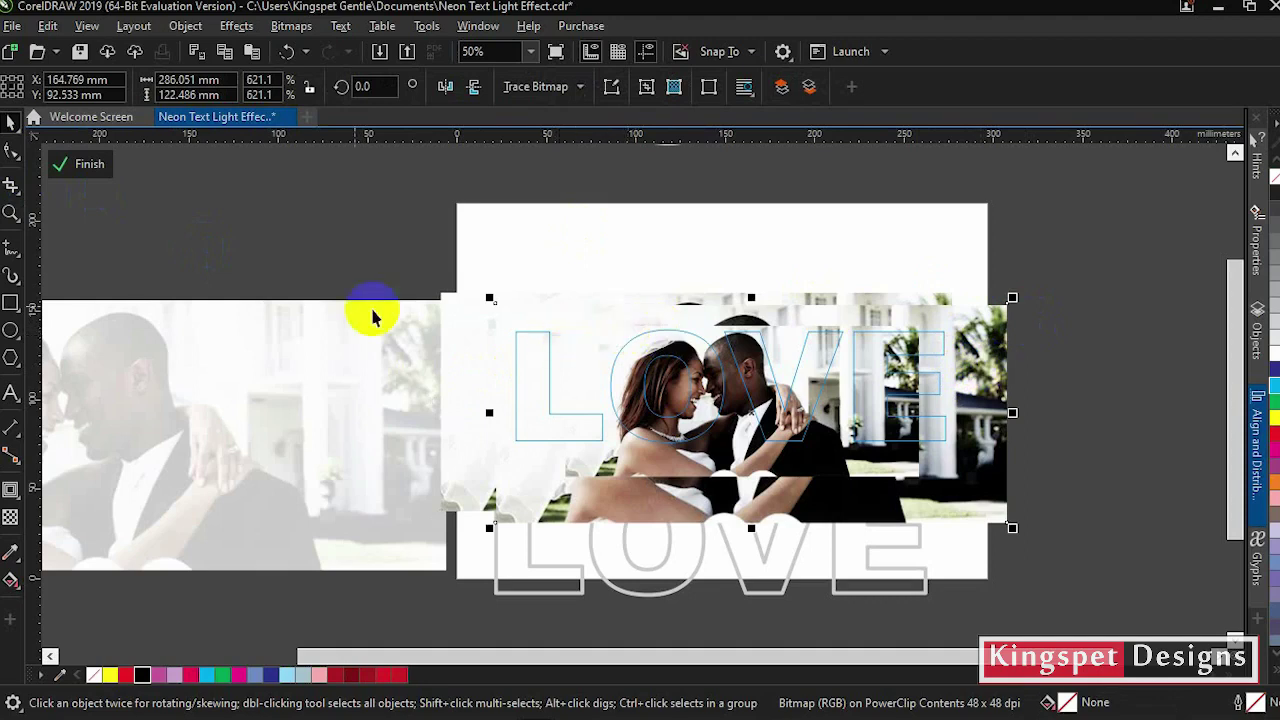
click(12, 150)
drag(1110, 264, 892, 520)
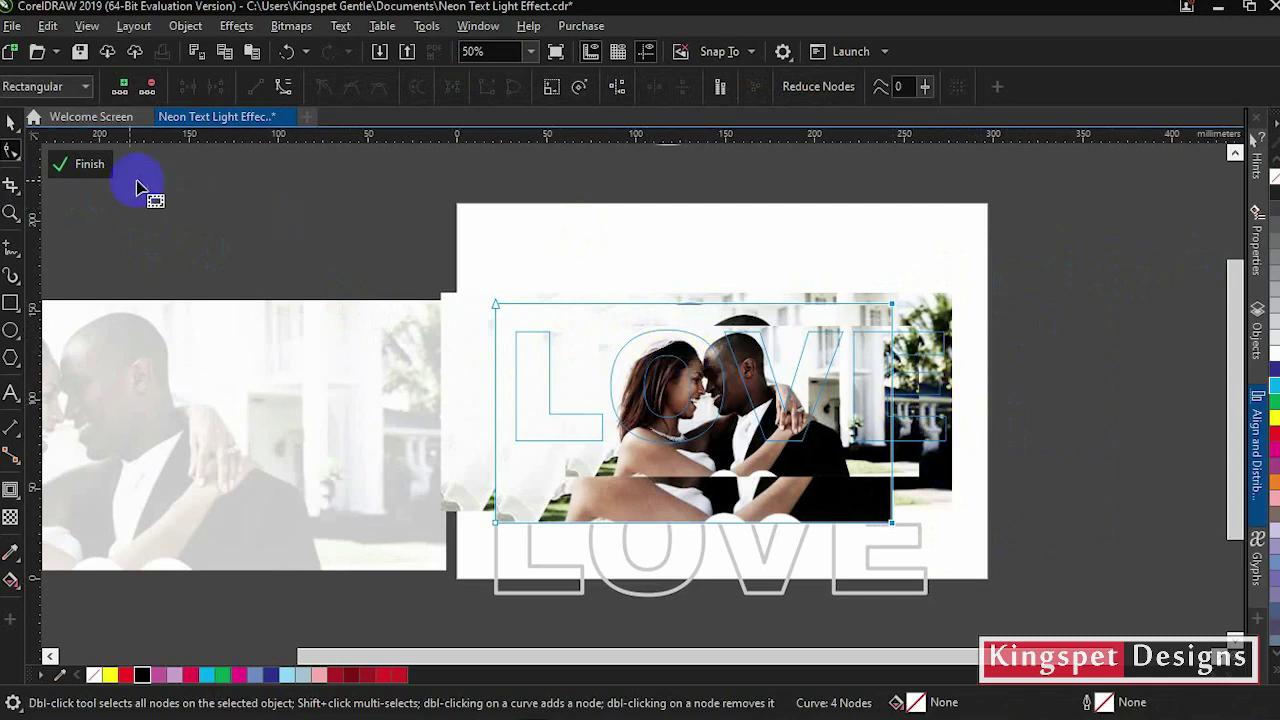
click(11, 122)
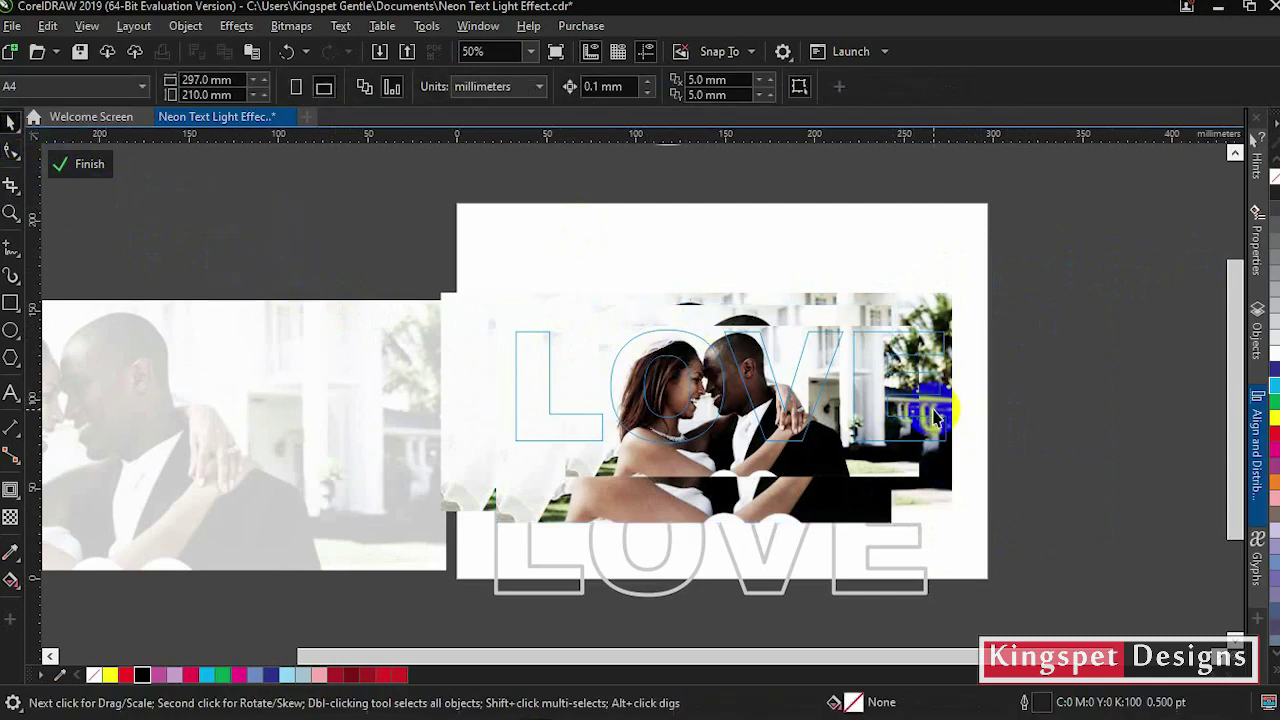
Step: Fade the smaller photo's right side across the E with a linear fountain transparency, and finish editing the PowerClip
click(895, 418)
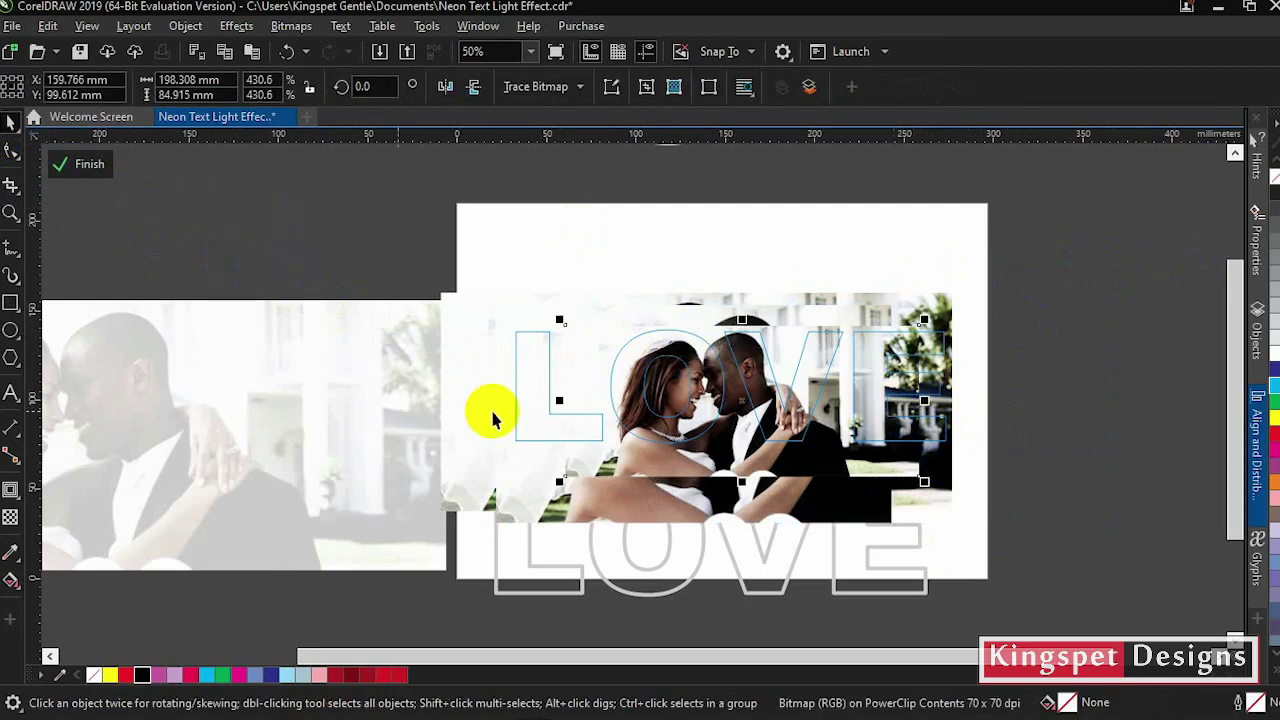
click(11, 519)
drag(837, 395, 910, 396)
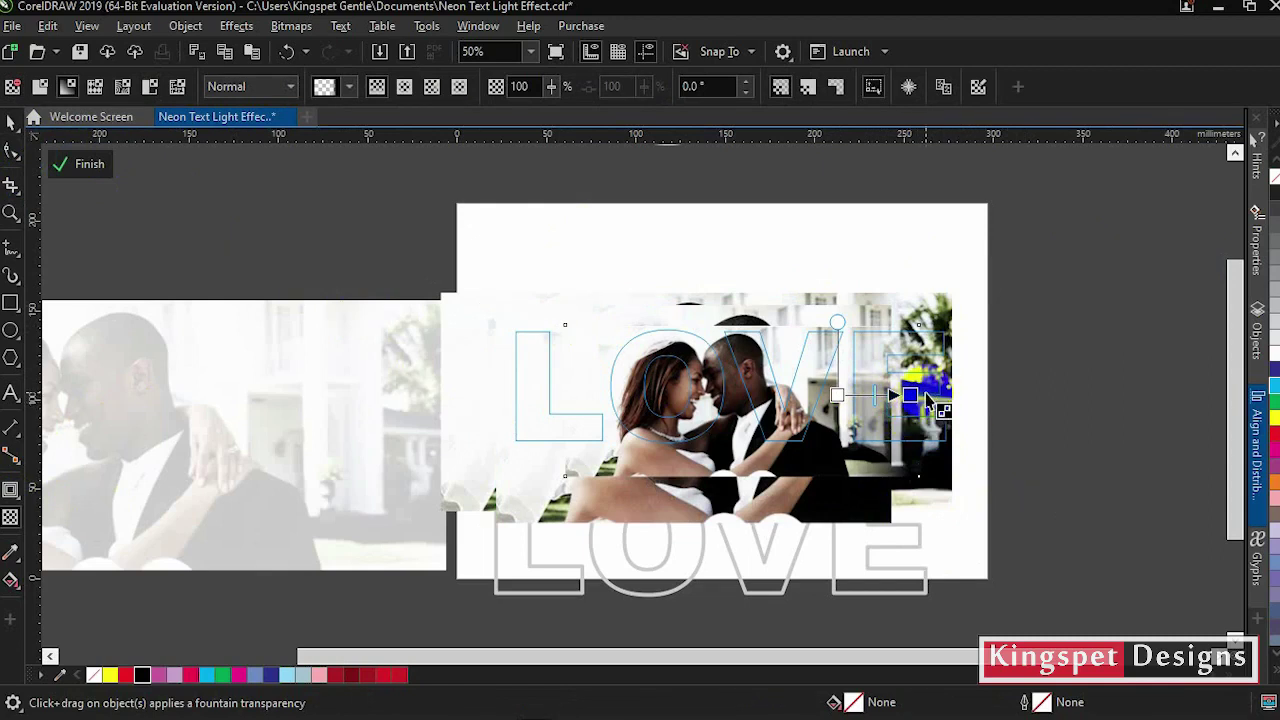
click(840, 396)
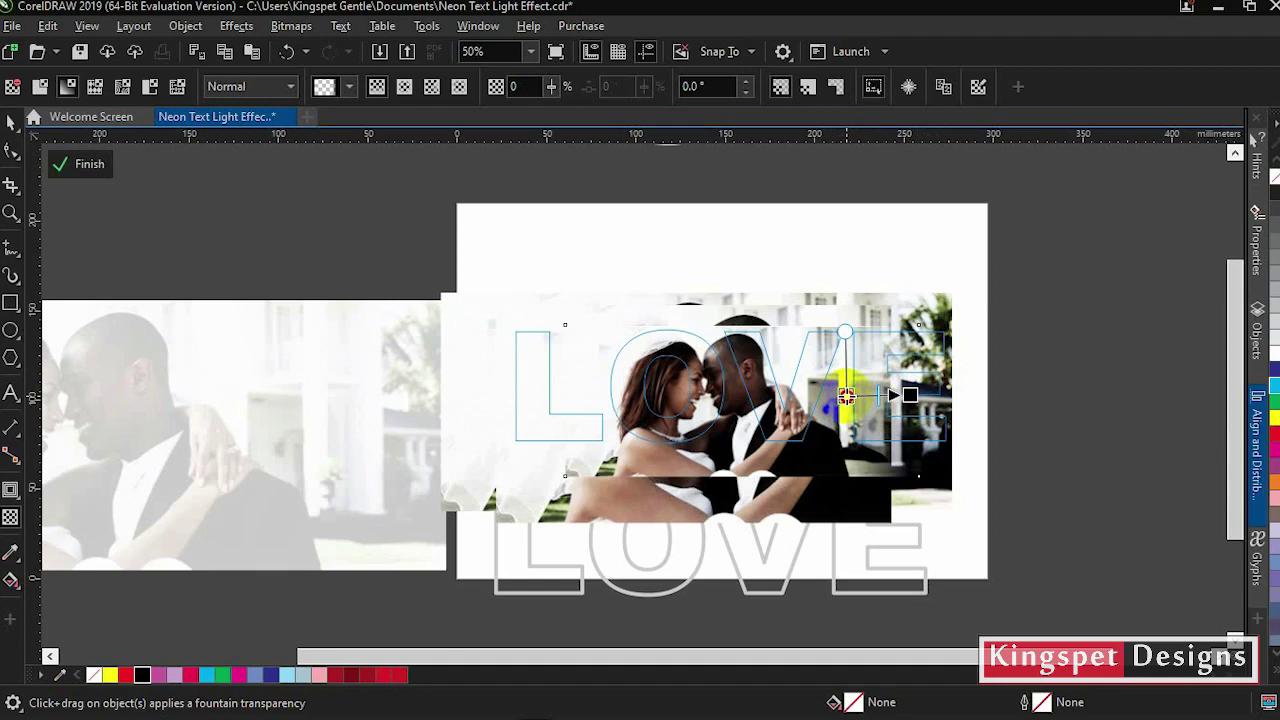
drag(846, 396, 910, 395)
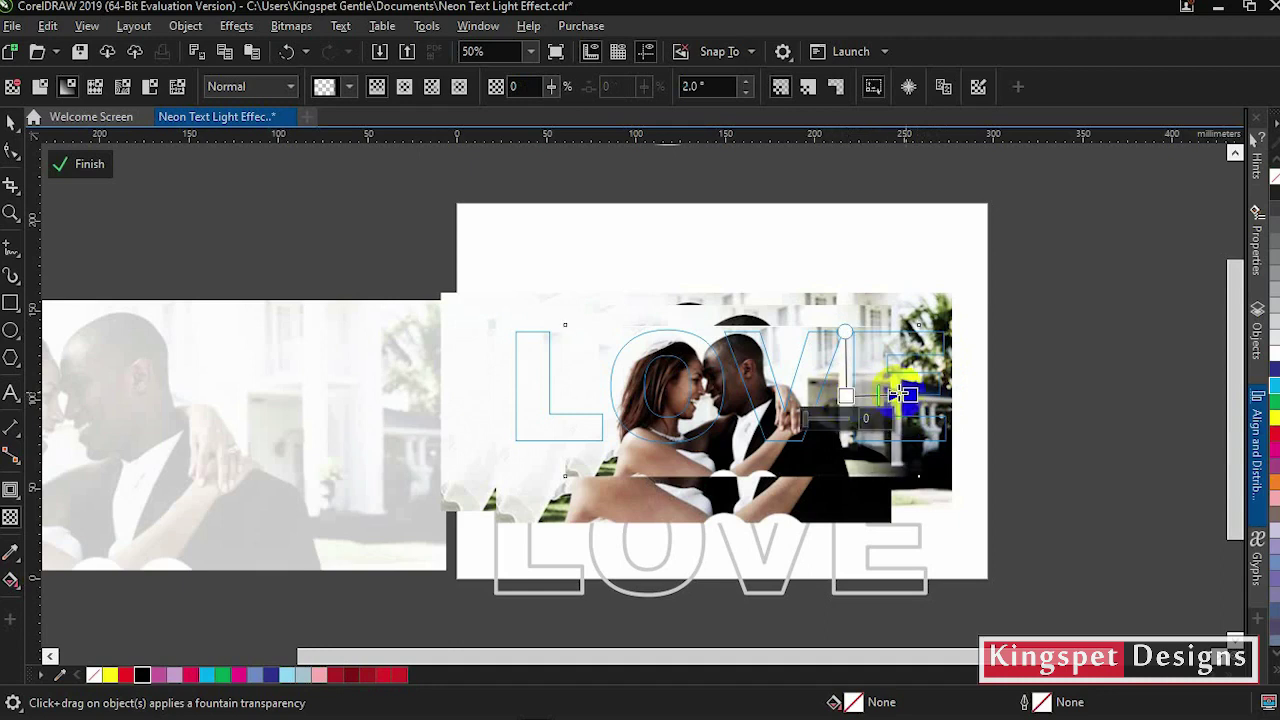
click(246, 409)
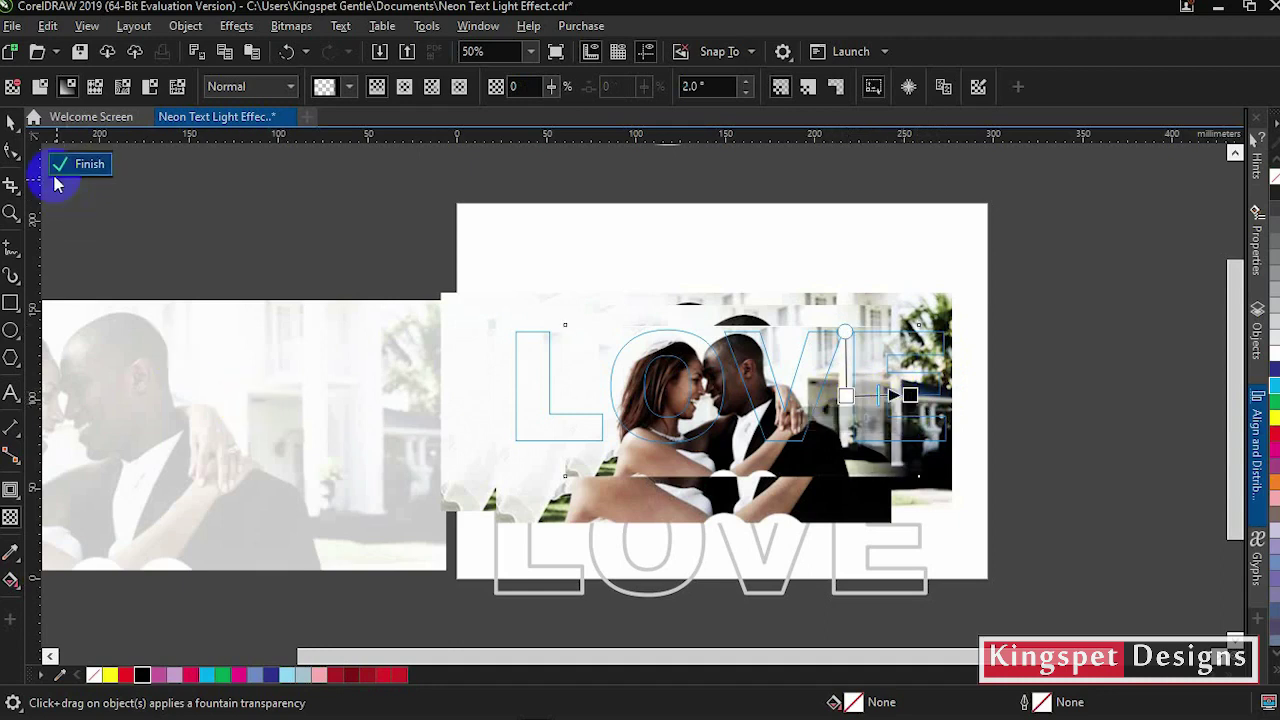
click(255, 243)
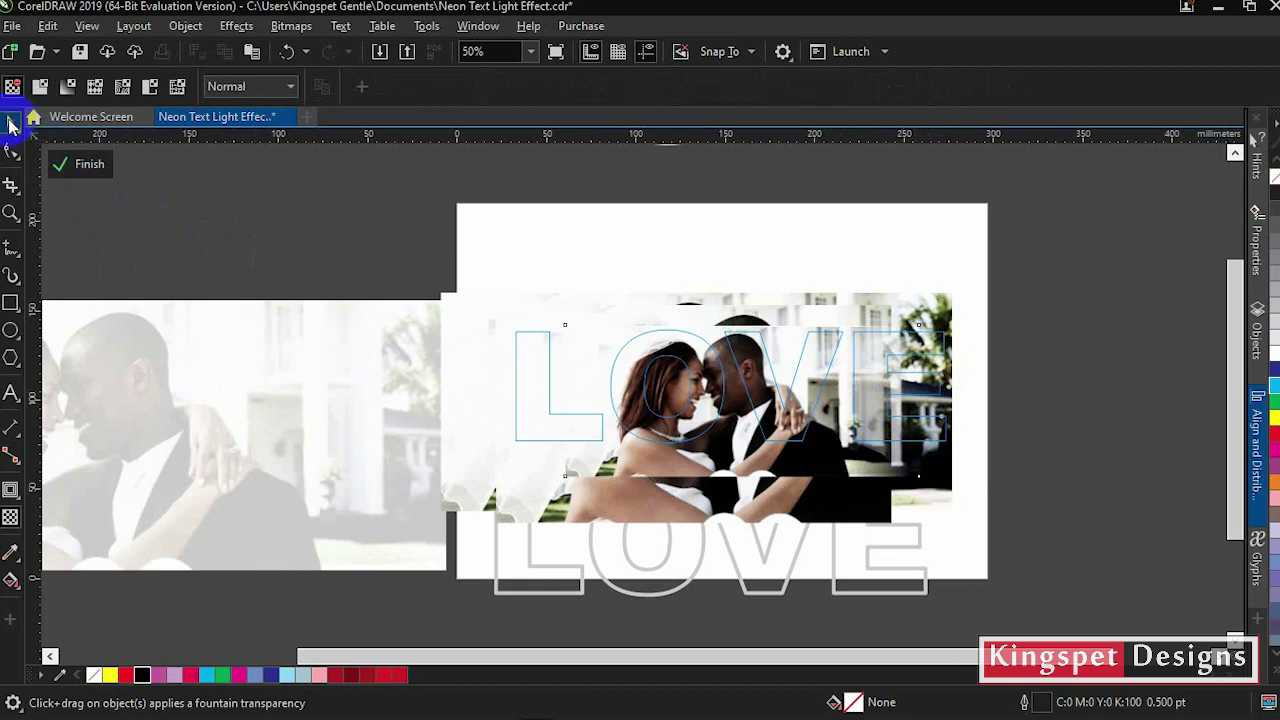
click(10, 122)
click(86, 164)
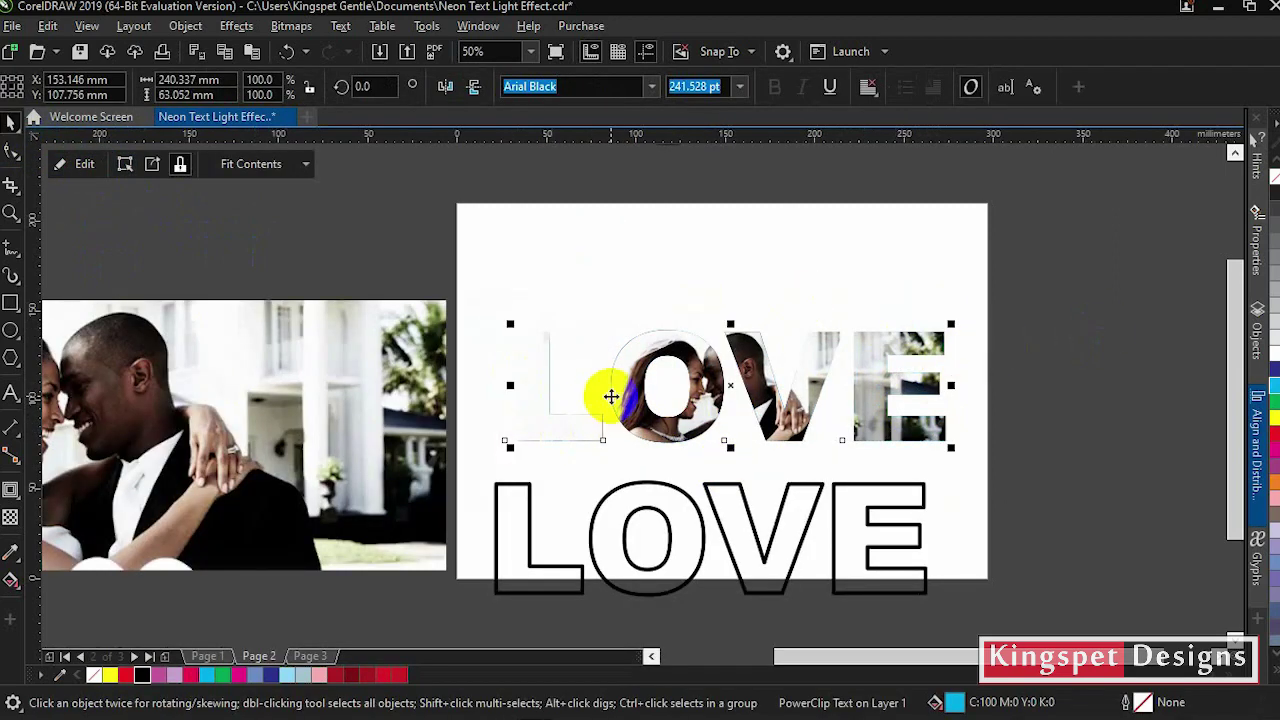
click(1068, 365)
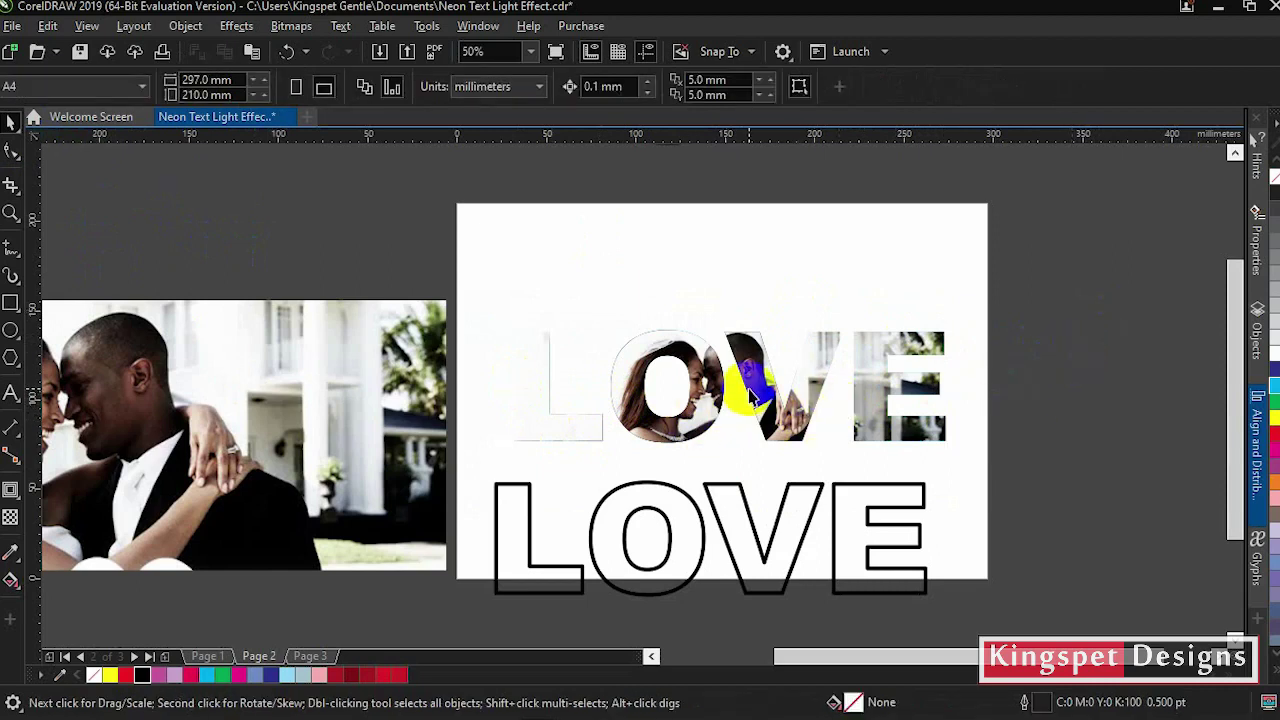
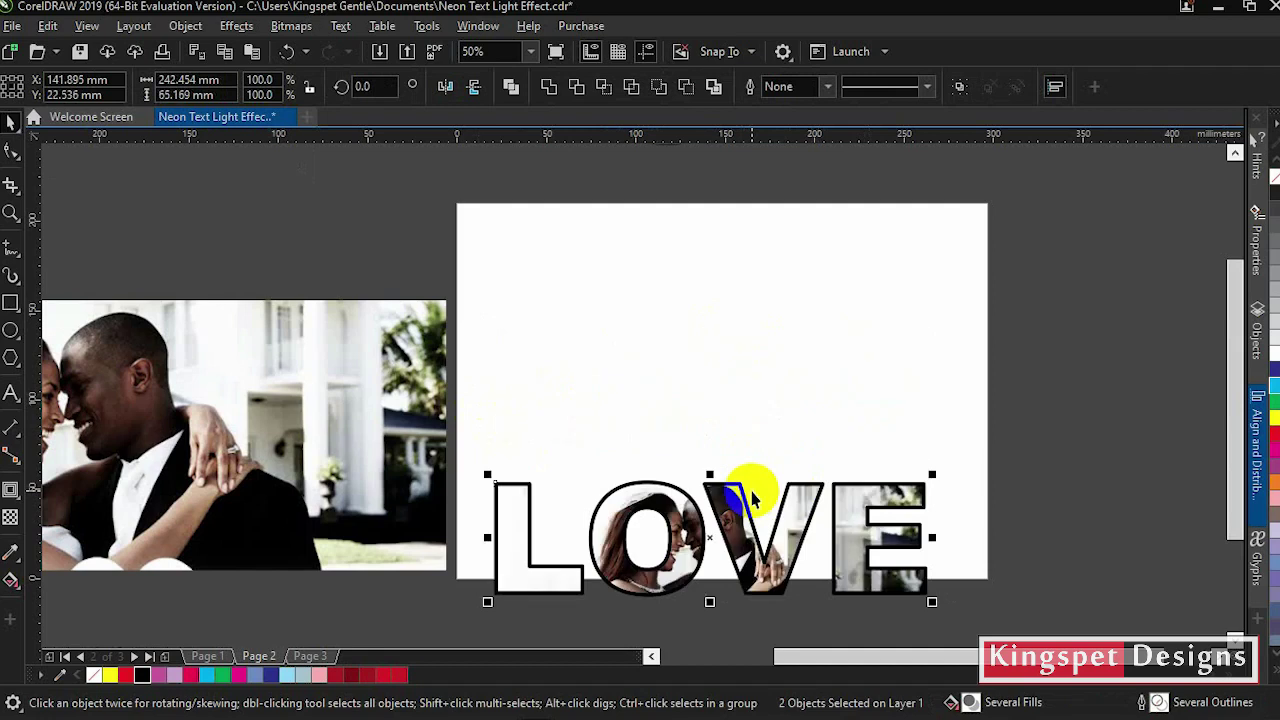
Step: Undo the alignment of the photo-filled LOVE with the outline, and move the LOVE outline slightly up towards the photo-filled text
key(ctrl+z)
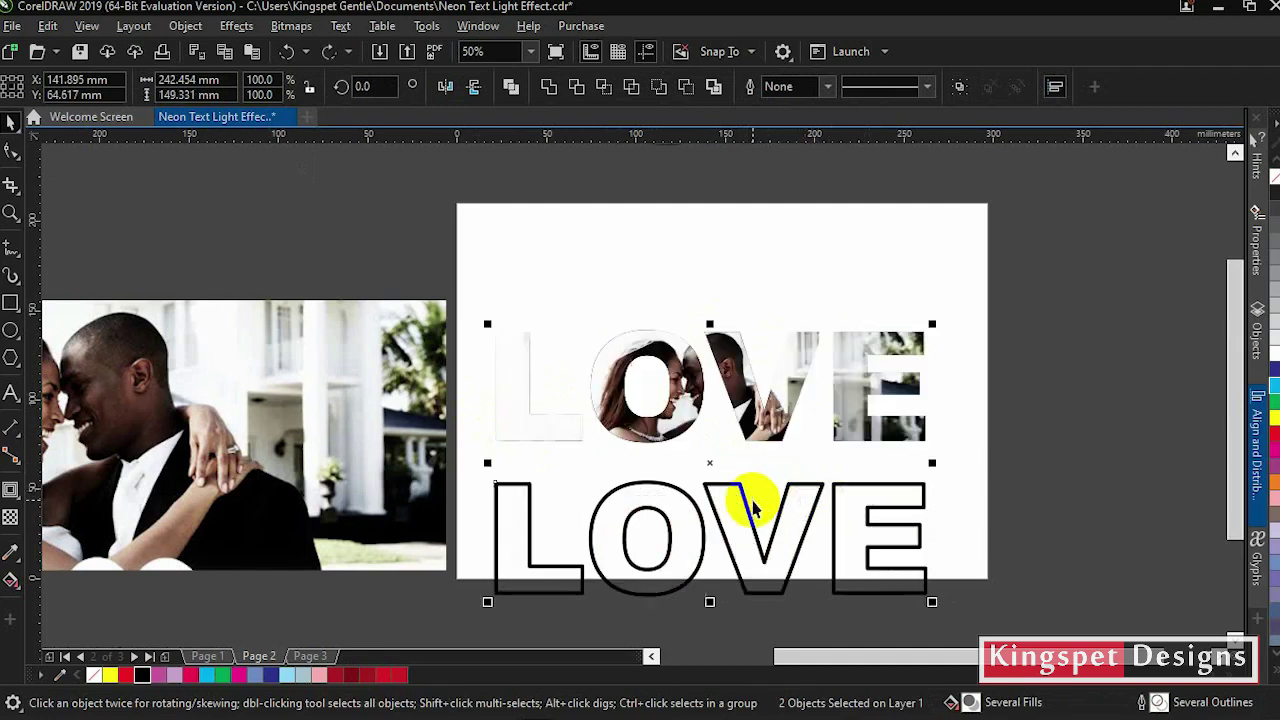
key(ctrl+z)
click(1037, 389)
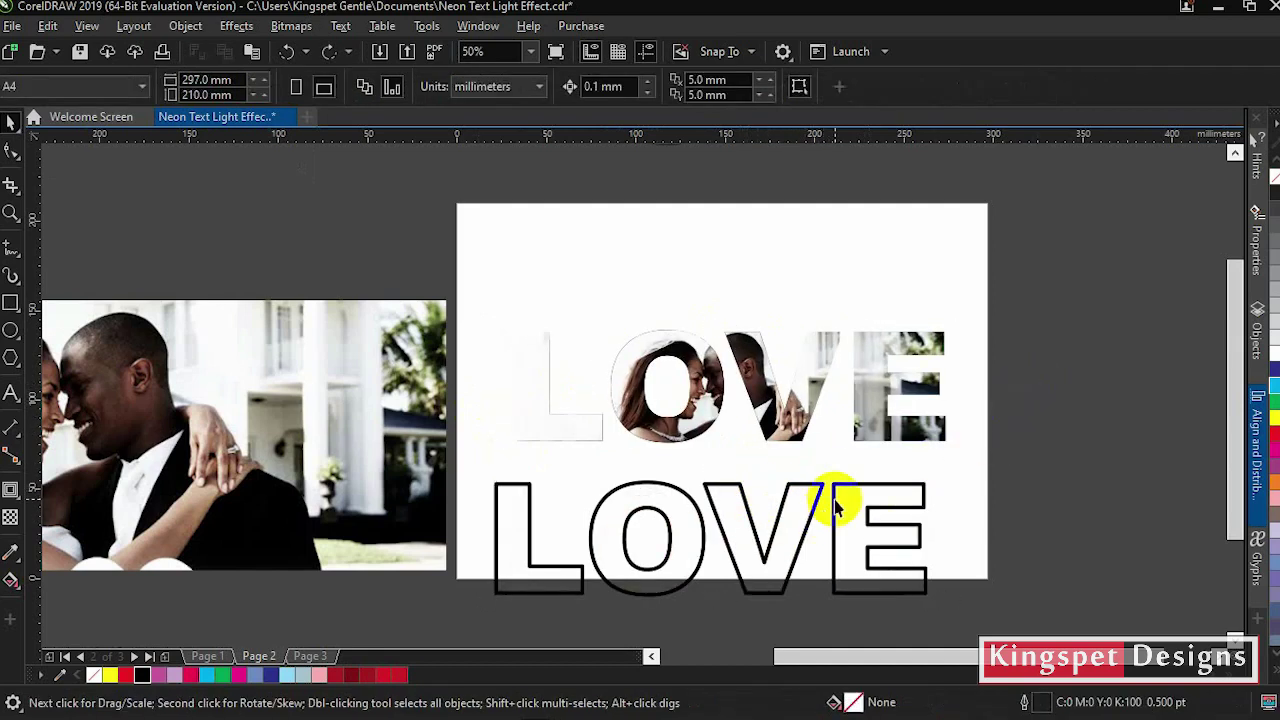
drag(837, 498, 849, 486)
click(1043, 400)
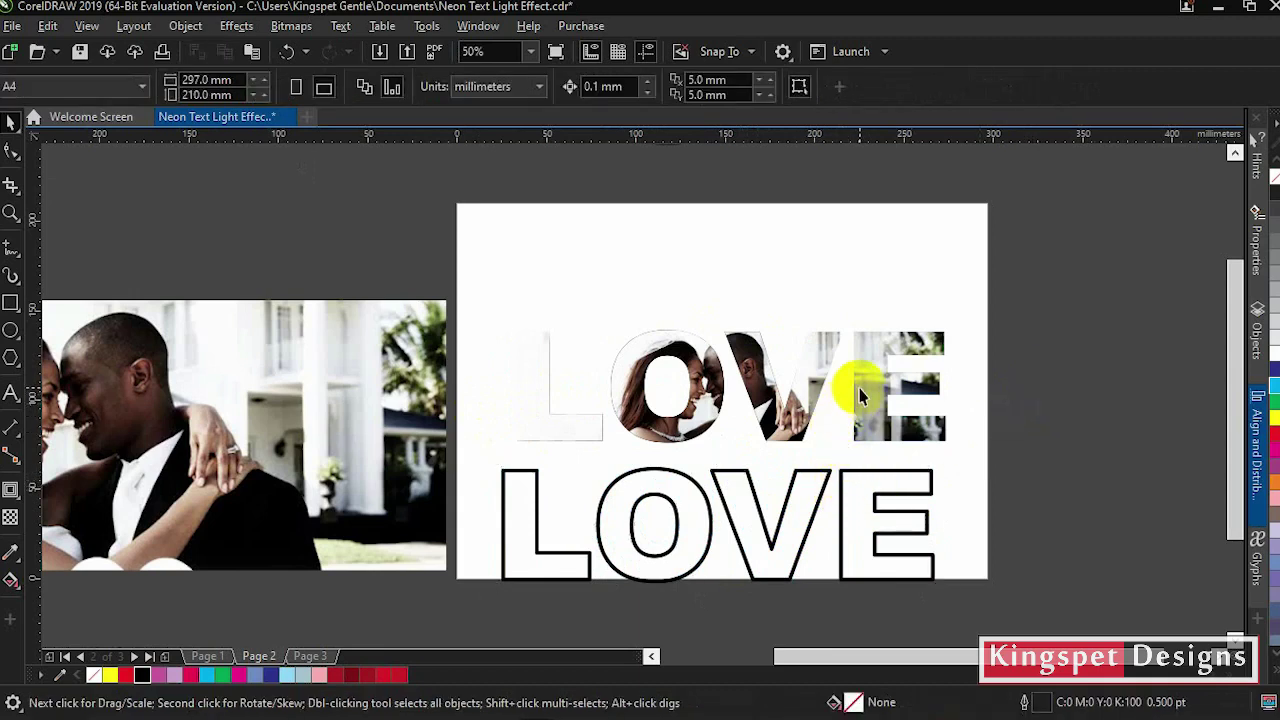
Step: Duplicate the couple photo above the original beside the page and PowerClip the copy inside the LOVE outline
drag(352, 408, 363, 263)
right_click(363, 263)
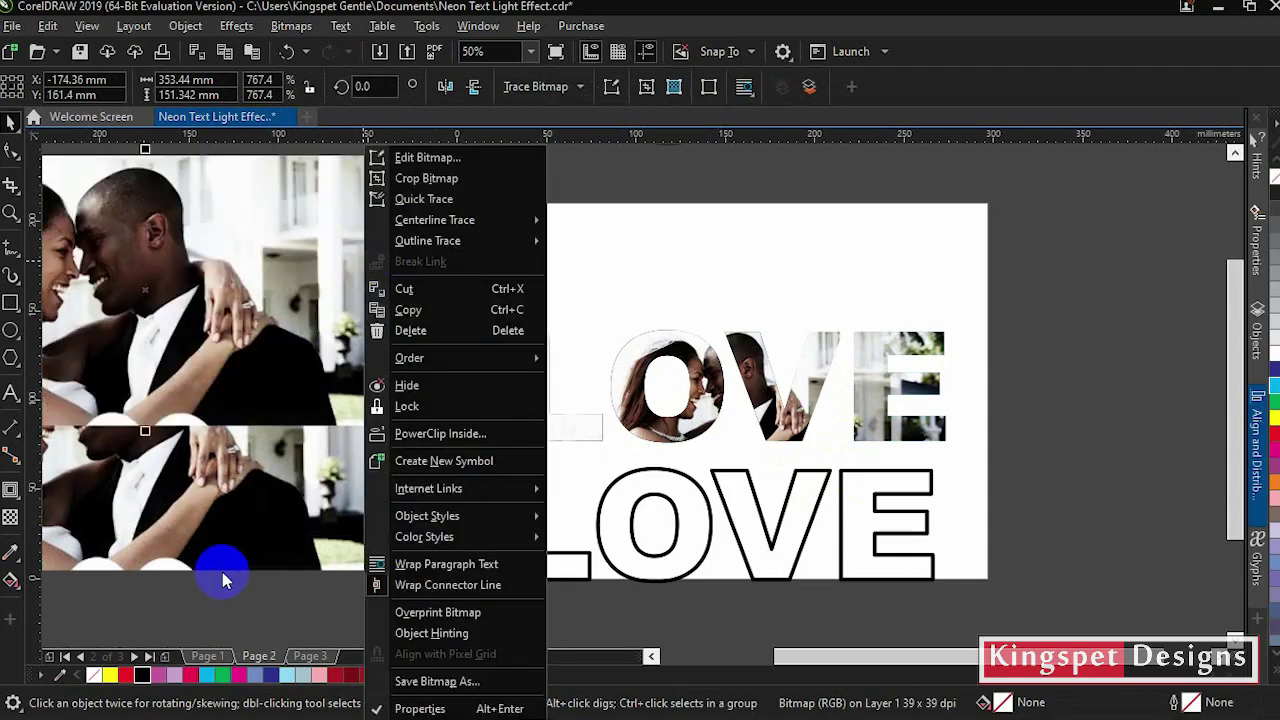
click(266, 400)
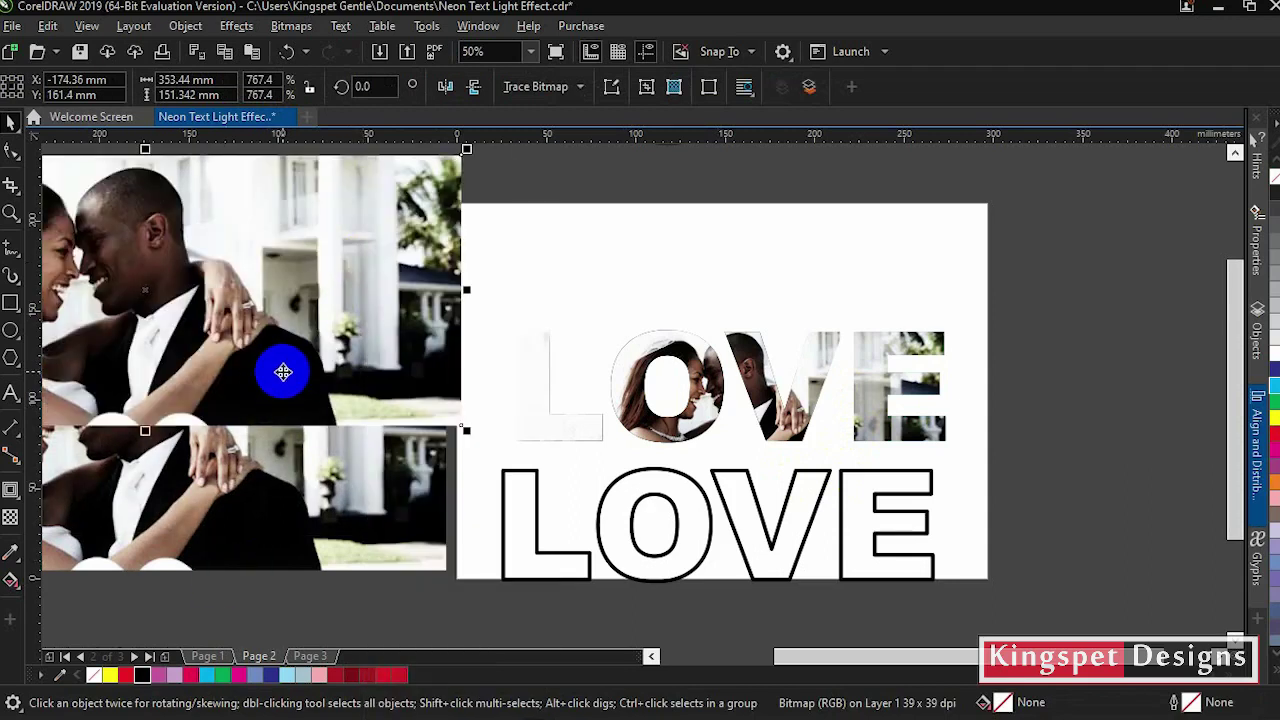
right_click(283, 372)
click(455, 430)
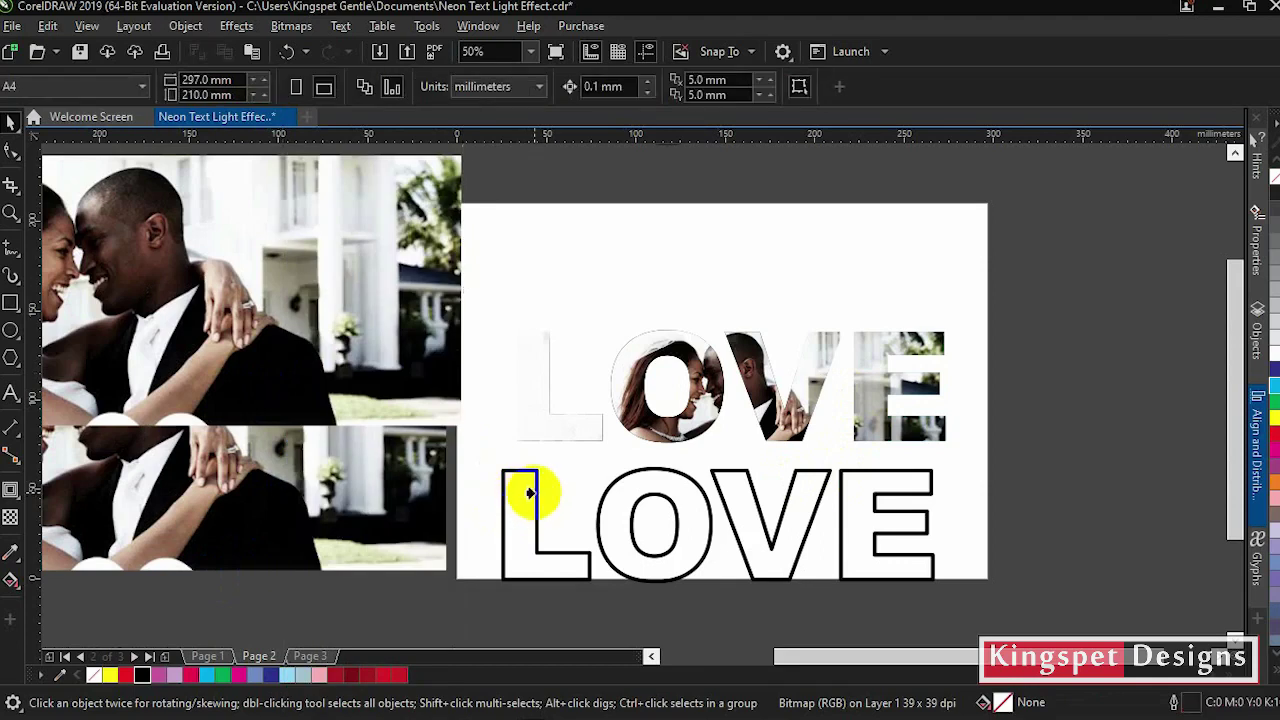
click(535, 492)
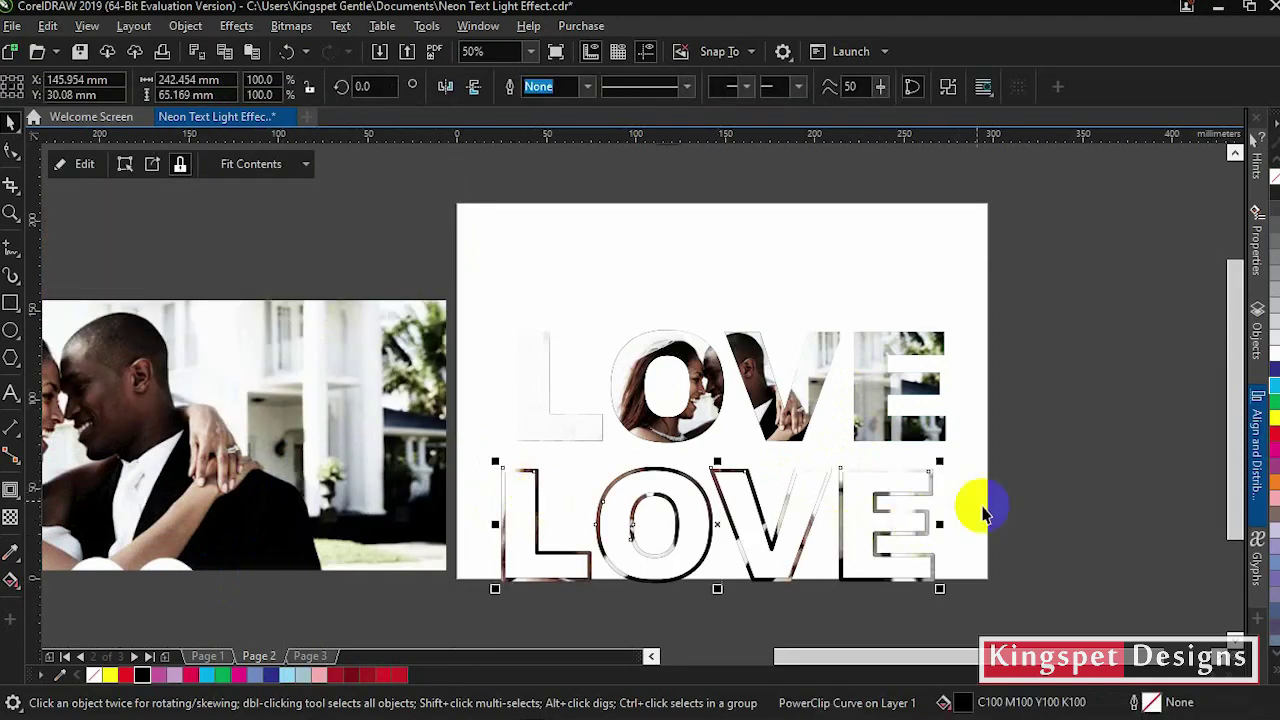
Step: Try centring the photo-filled LOVE on the photo-filled LOVE outline, and undo the alignment
click(815, 390)
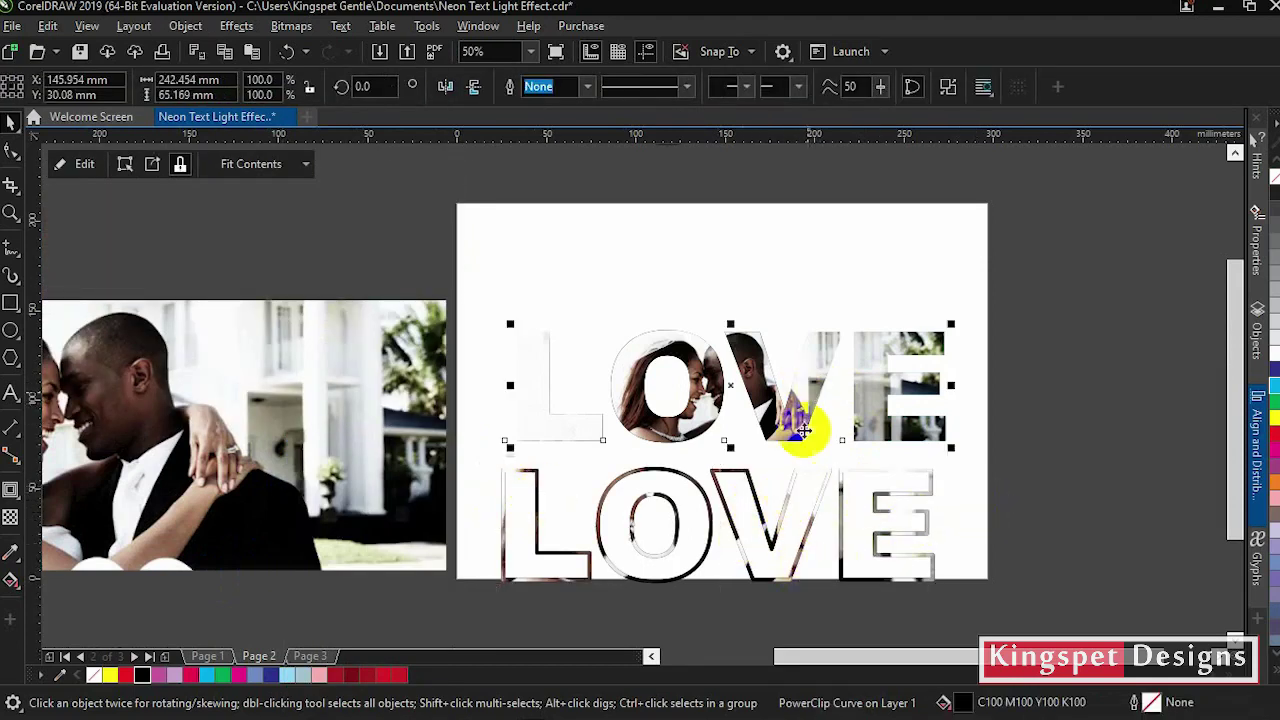
shift+click(786, 514)
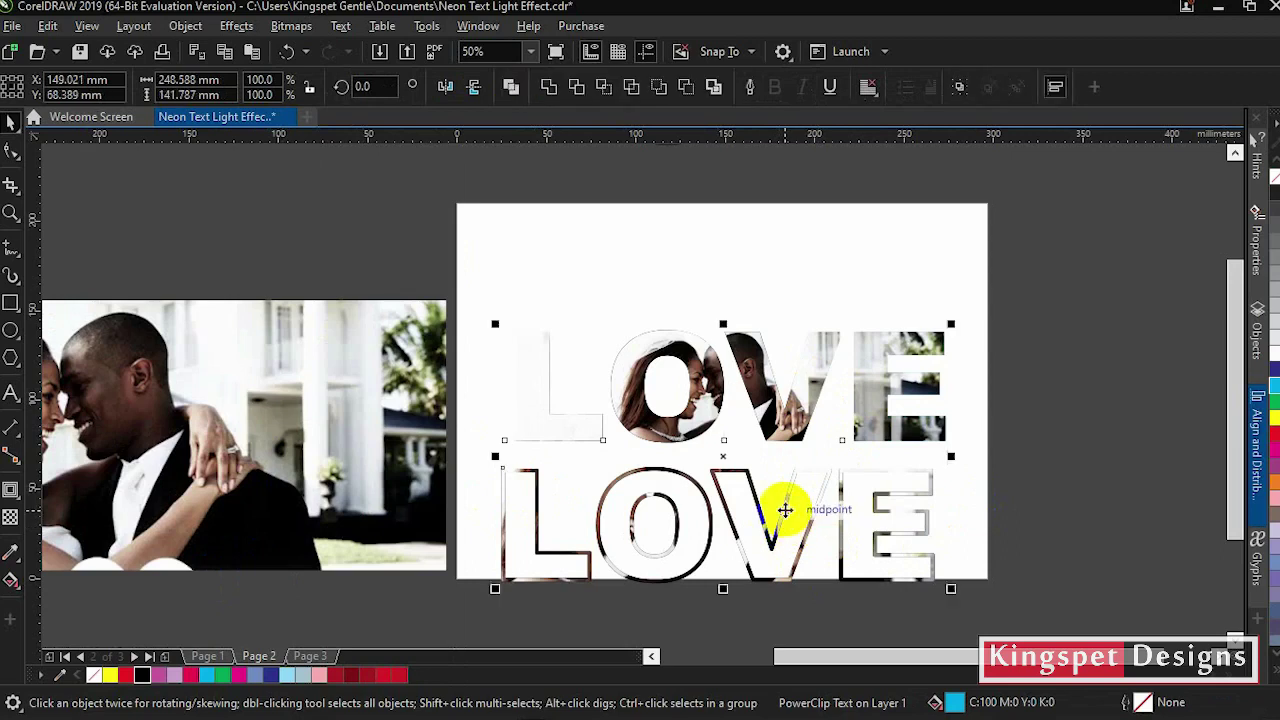
key(c)
key(e)
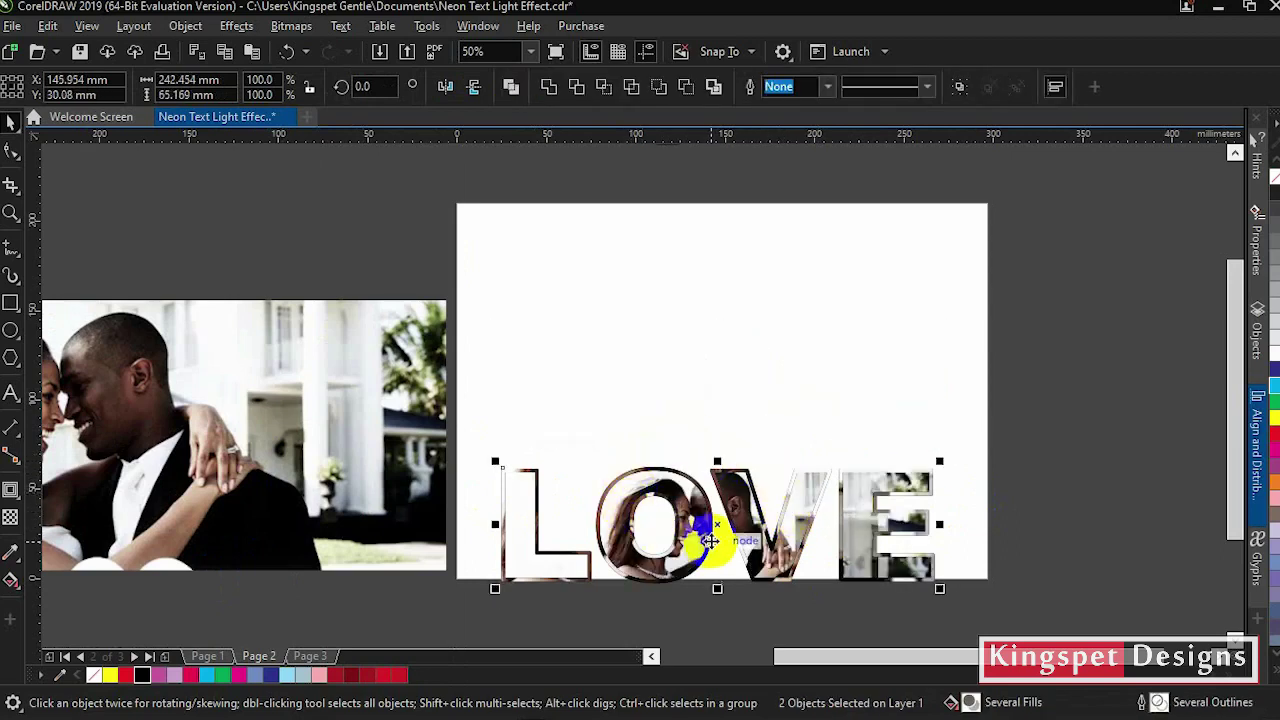
key(ctrl+z)
key(ctrl+z)
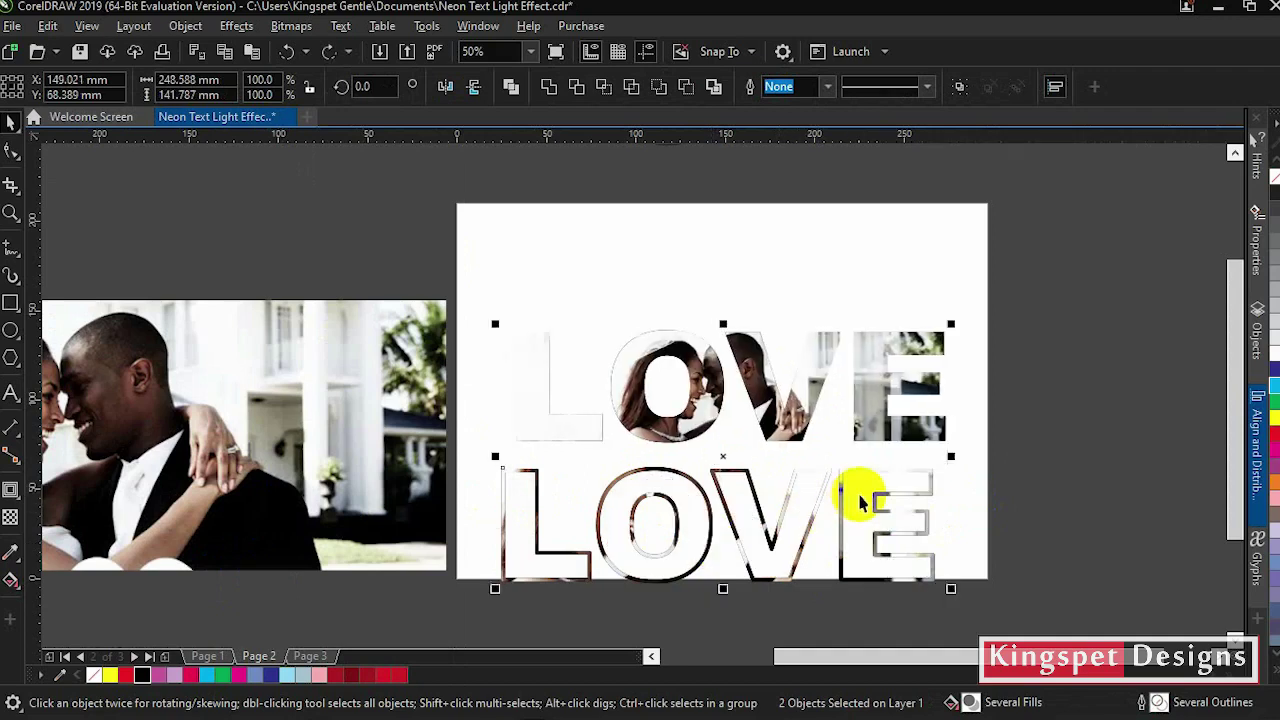
click(1065, 380)
click(876, 492)
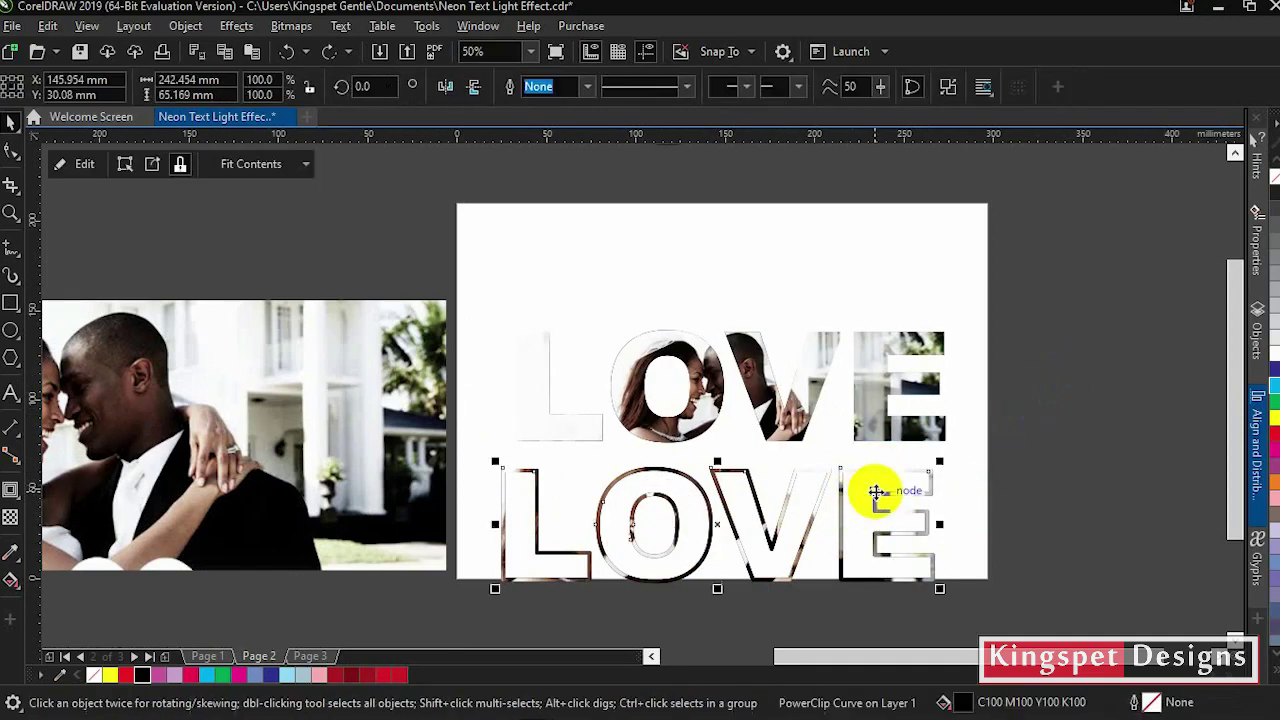
Step: Move the couple photo from beside the page onto the page, behind the two LOVE texts
click(339, 455)
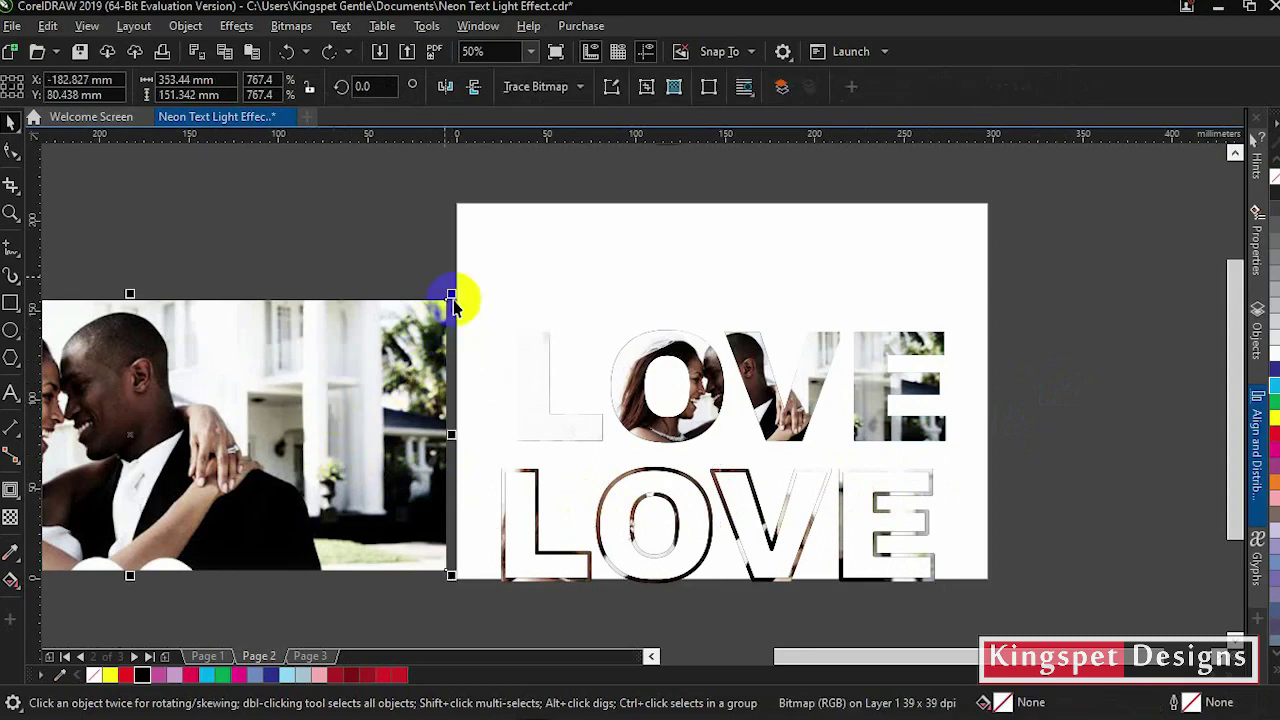
click(406, 268)
drag(688, 330, 1033, 335)
click(1140, 330)
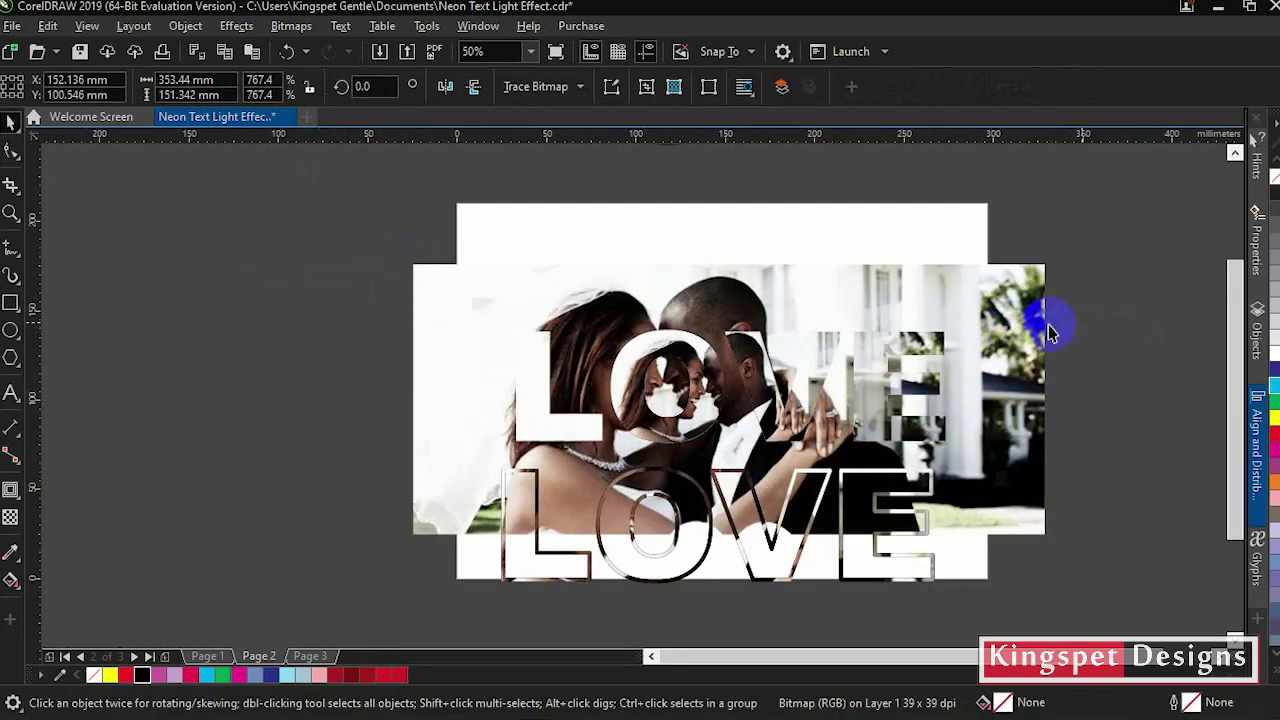
click(1048, 324)
click(975, 316)
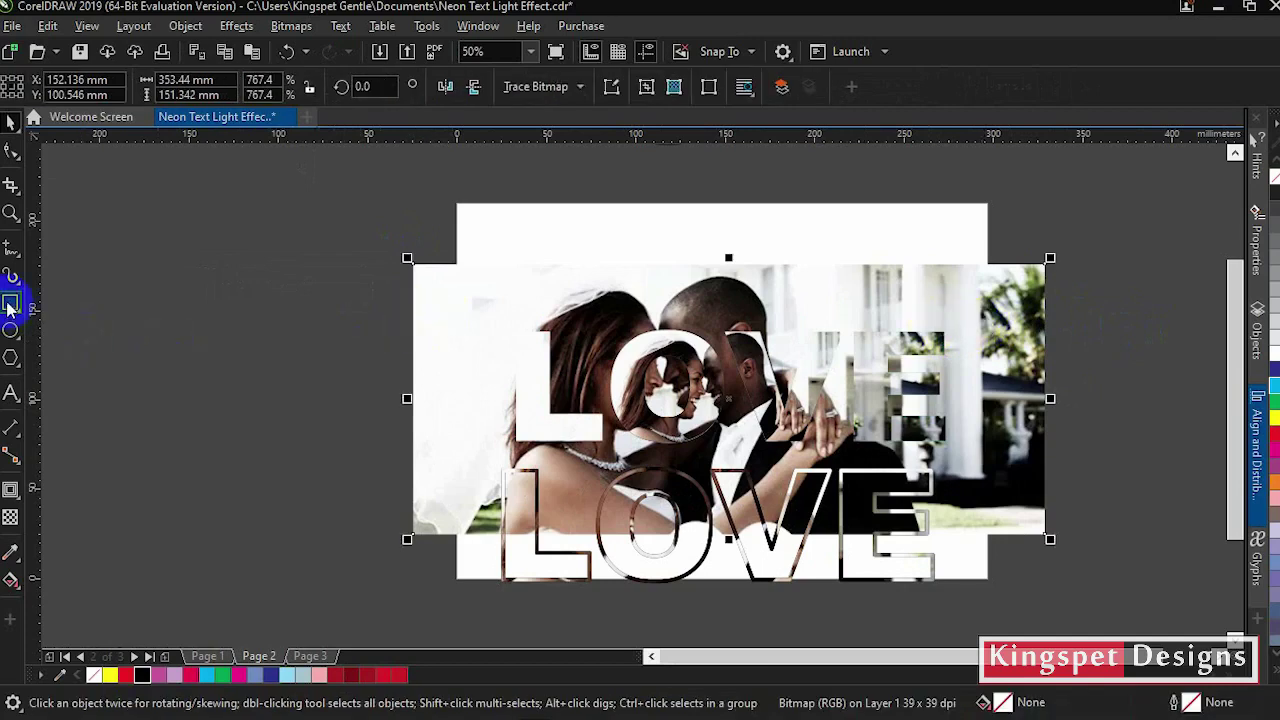
Step: Create a page-frame rectangle of 297 x 210 mm with the Rectangle tool
click(213, 88)
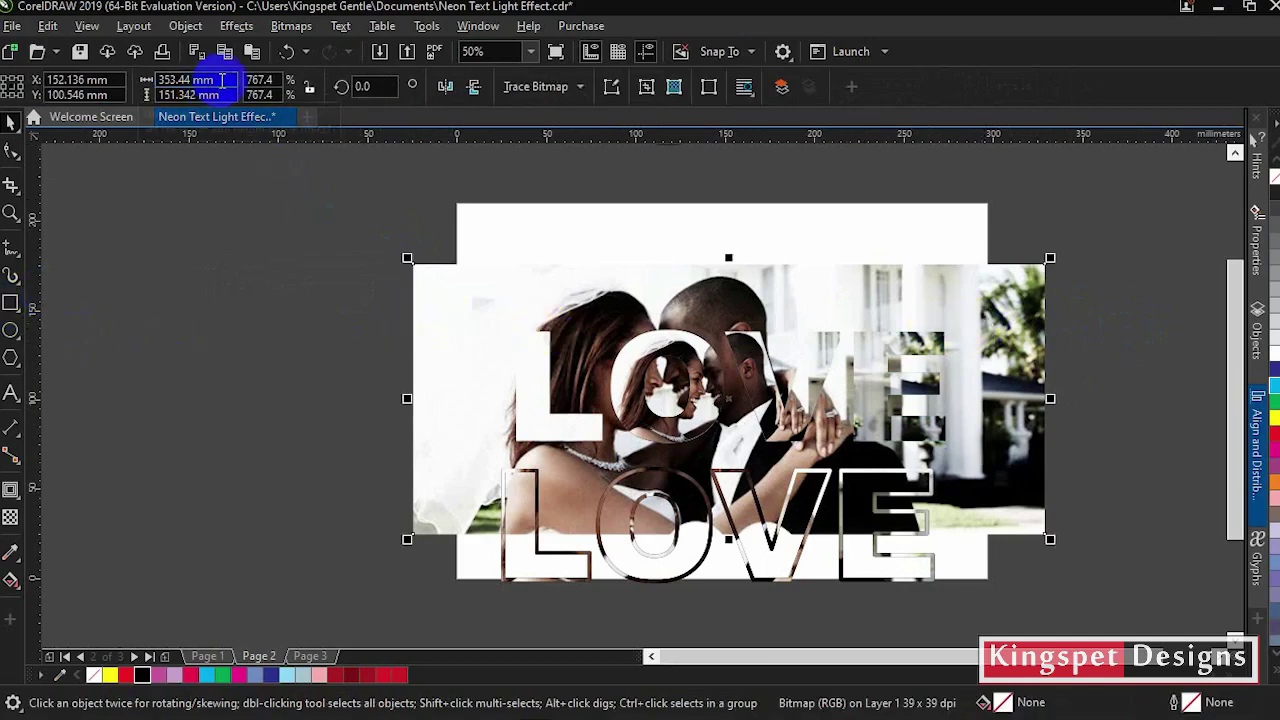
click(183, 297)
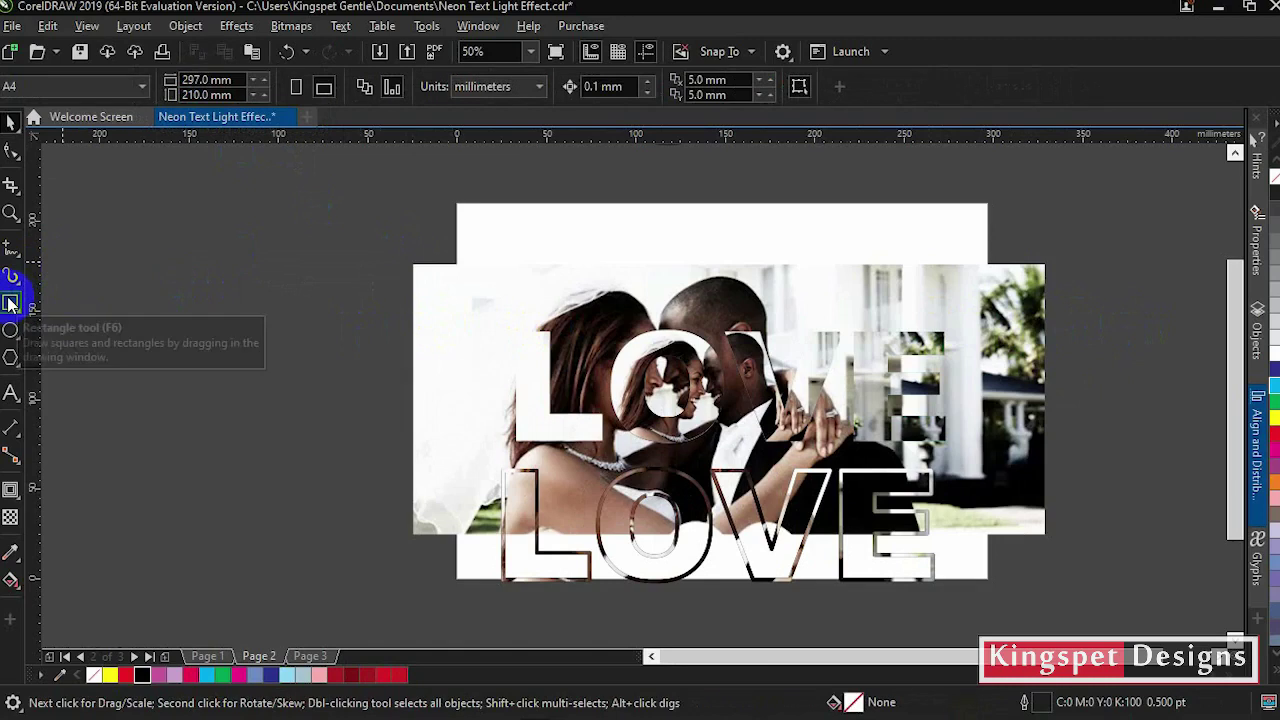
double_click(10, 303)
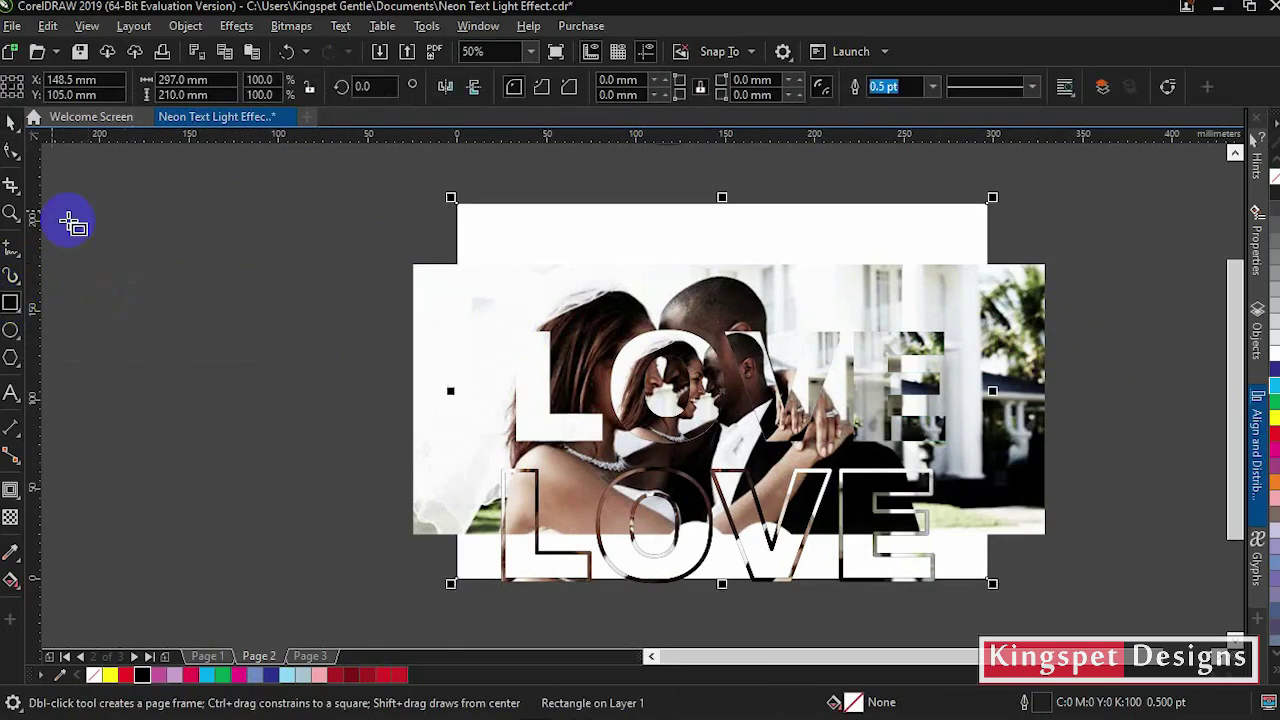
click(10, 120)
Step: Shift the couple photo slightly up and left, and shorten the page-frame rectangle about its centre to the photo's height
click(1038, 375)
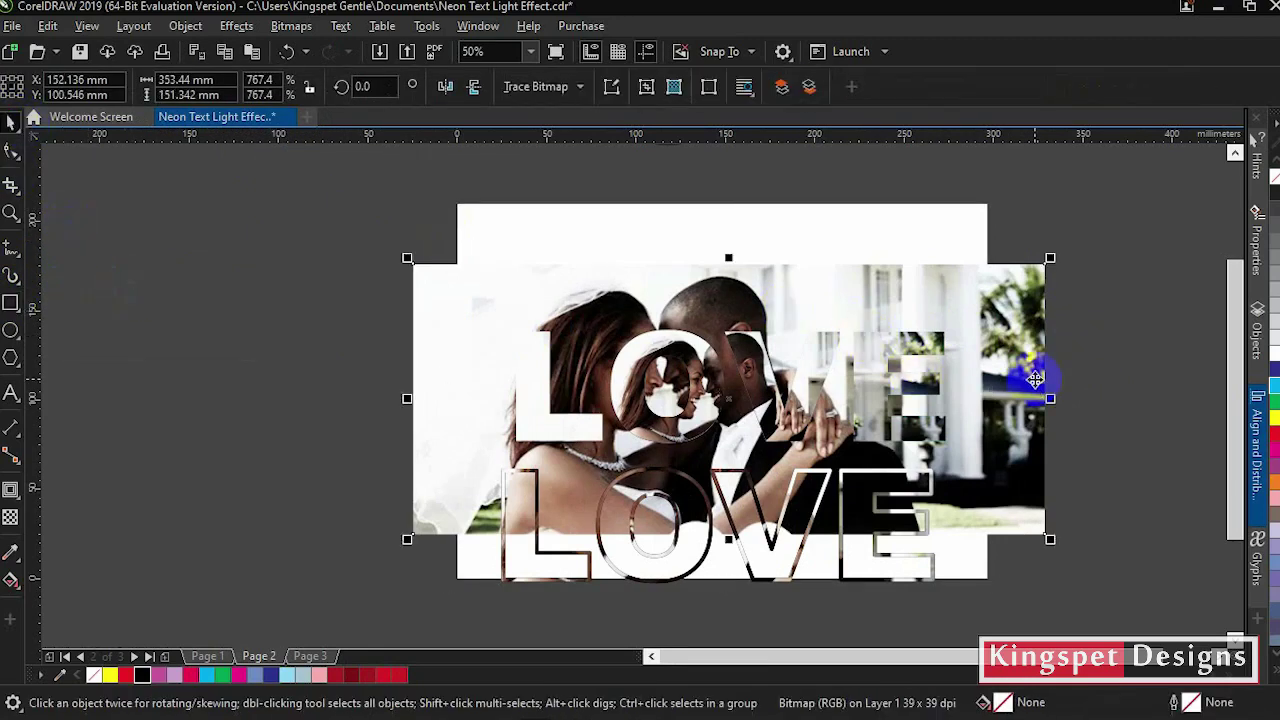
drag(1035, 380, 1028, 373)
click(1131, 337)
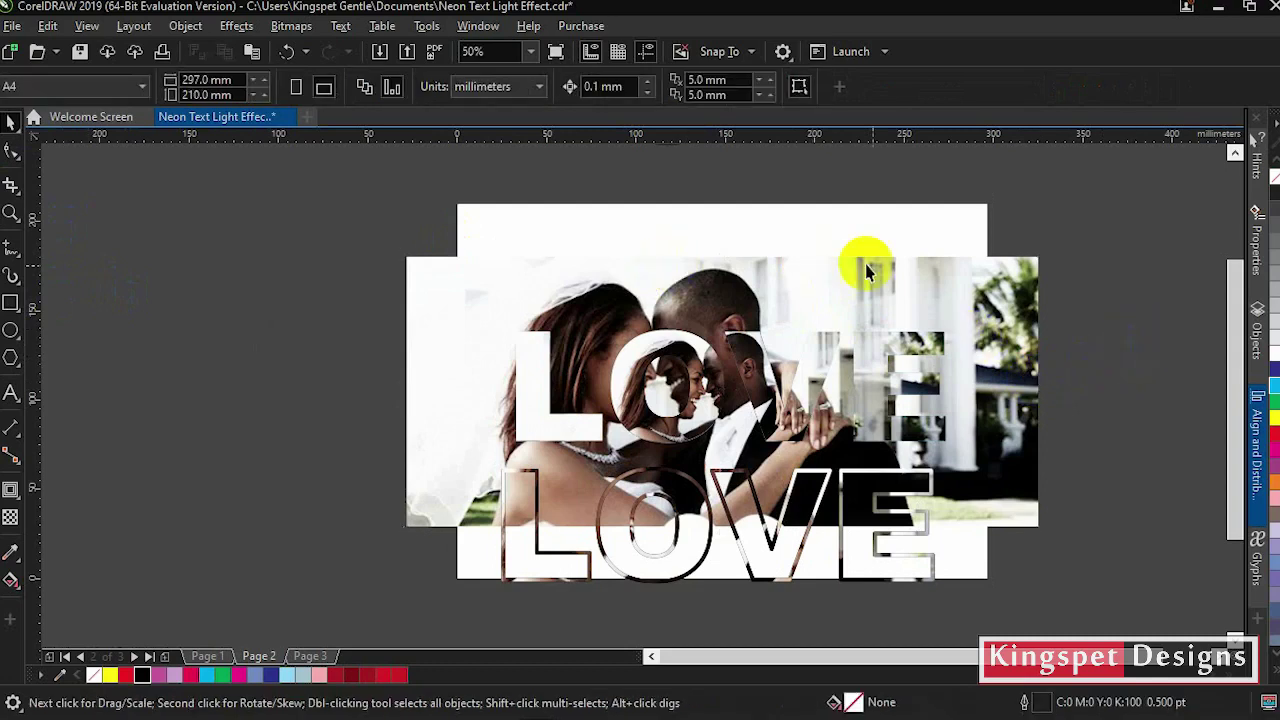
click(857, 226)
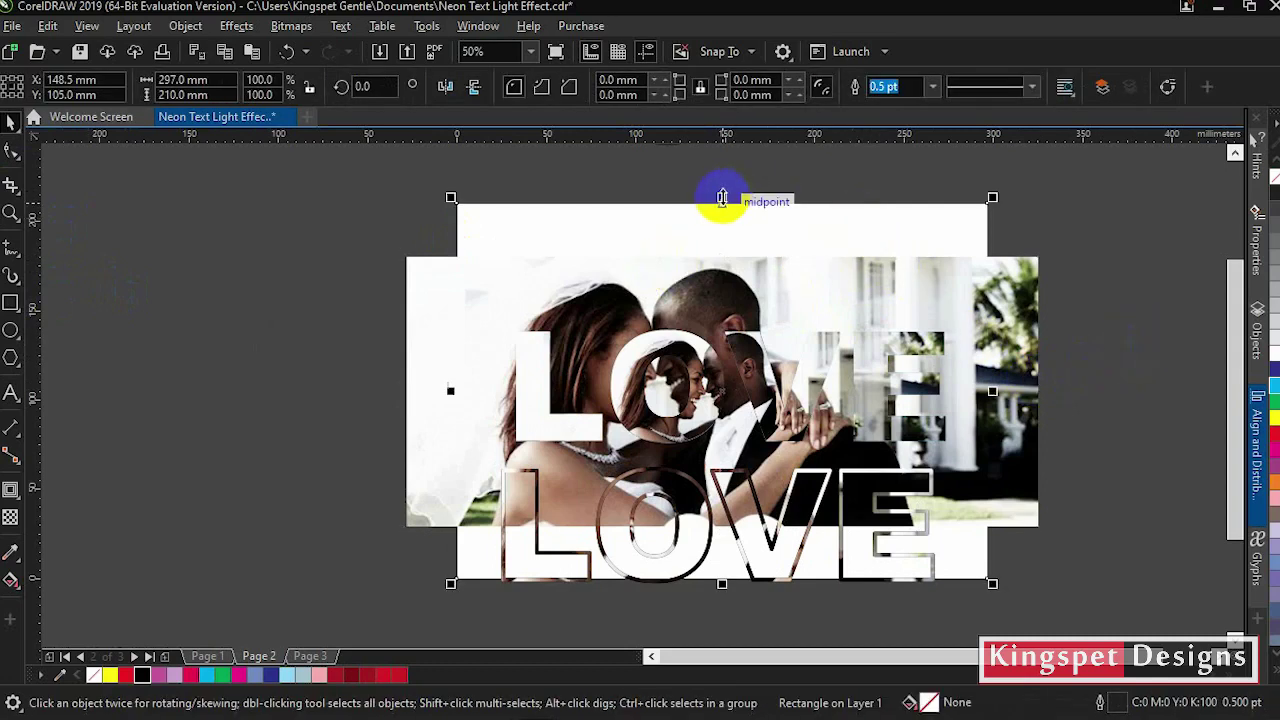
drag(722, 197, 723, 255)
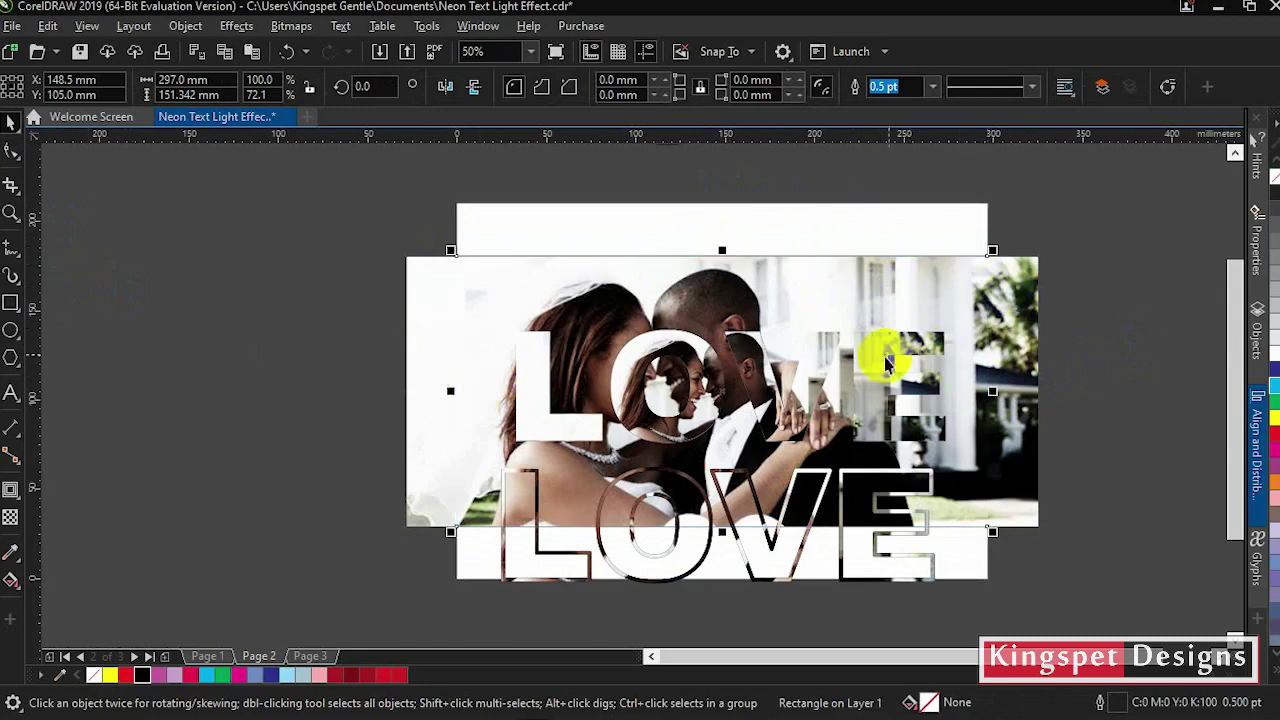
Step: PowerClip the couple photo inside the shortened rectangle, and move the photo down within the frame to cover it
drag(1009, 424, 969, 291)
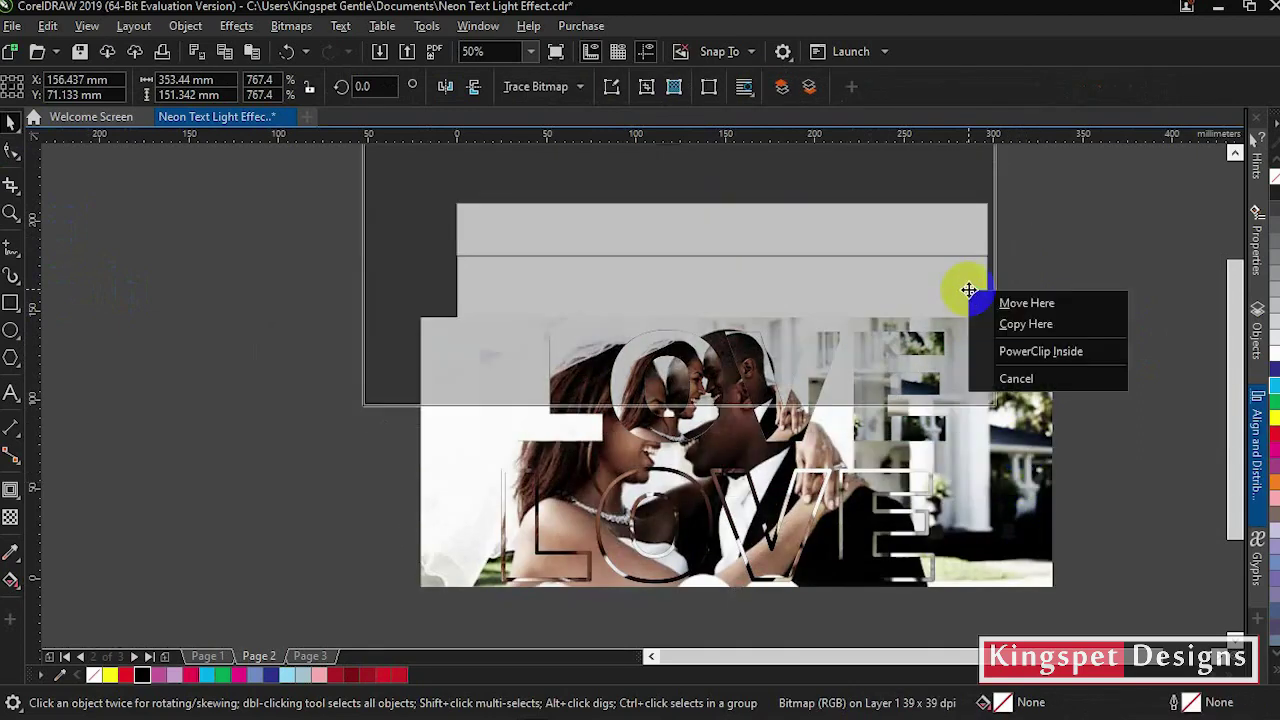
click(1030, 350)
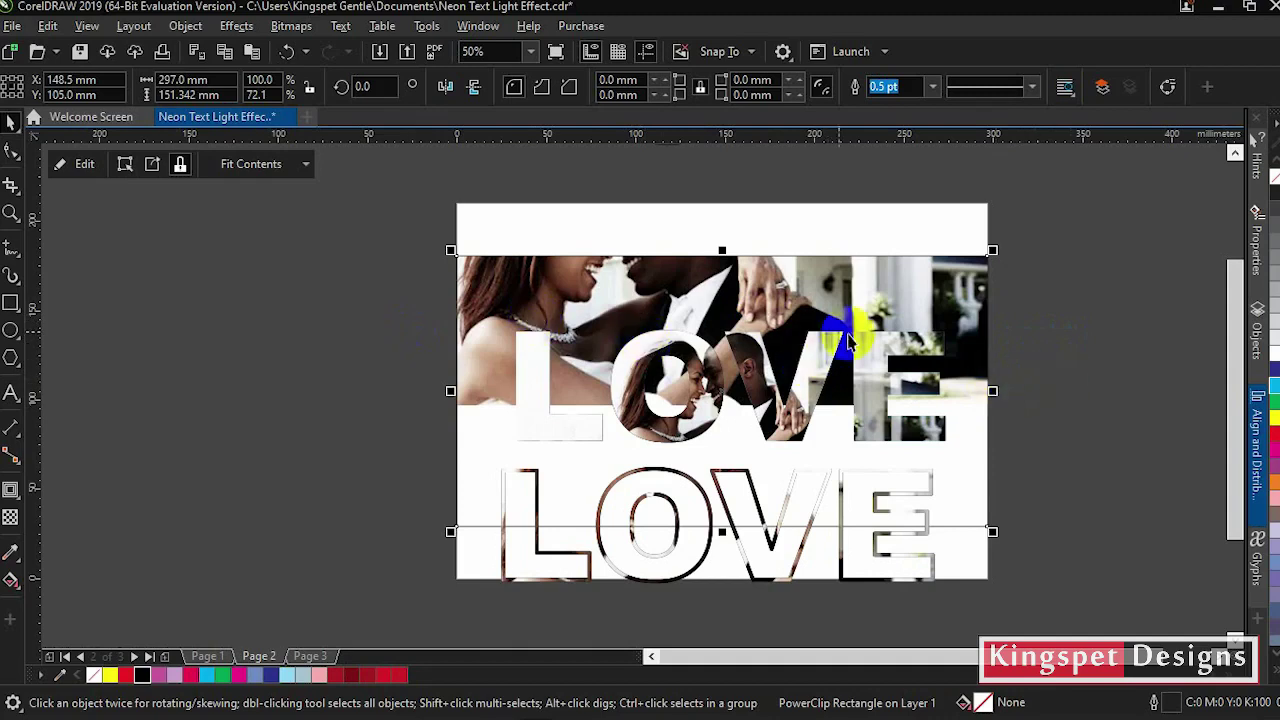
click(816, 300)
click(80, 165)
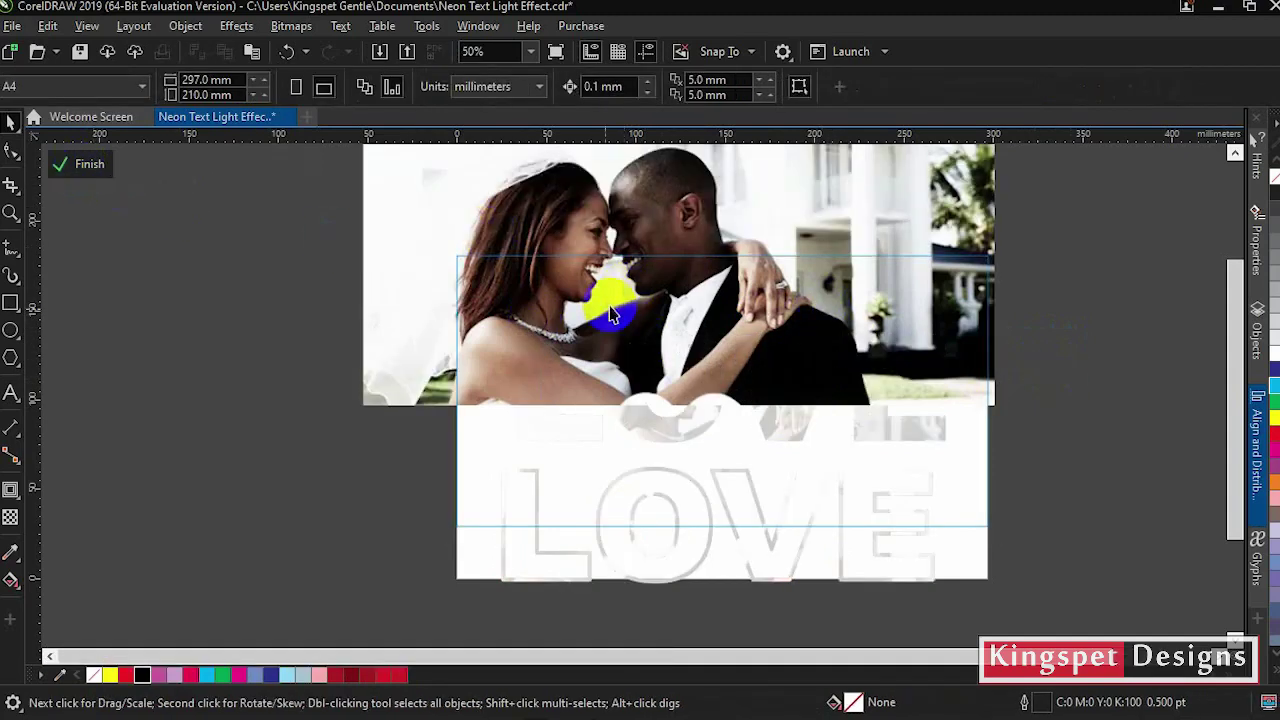
drag(586, 246, 643, 357)
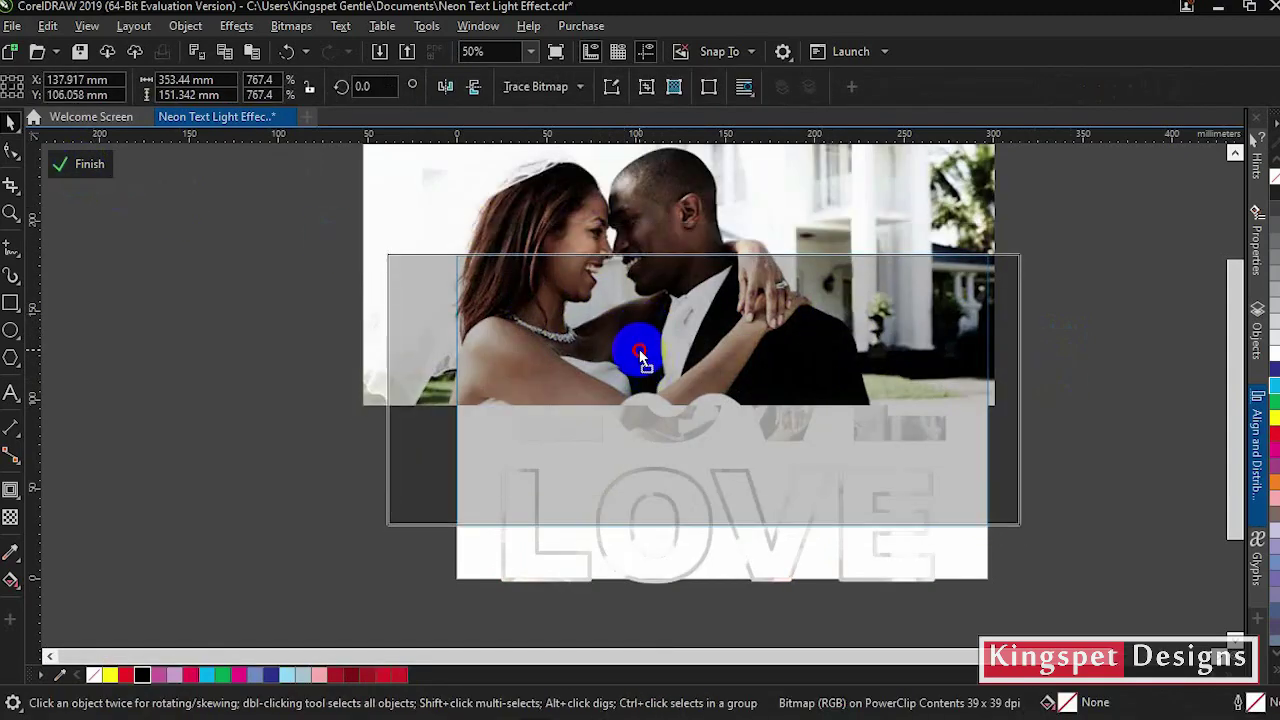
Step: Enlarge the clipped couple photo around the frame to about 599 x 257 mm
drag(1024, 248, 1168, 189)
drag(1028, 300, 1037, 301)
scroll(1070, 280, down, 2)
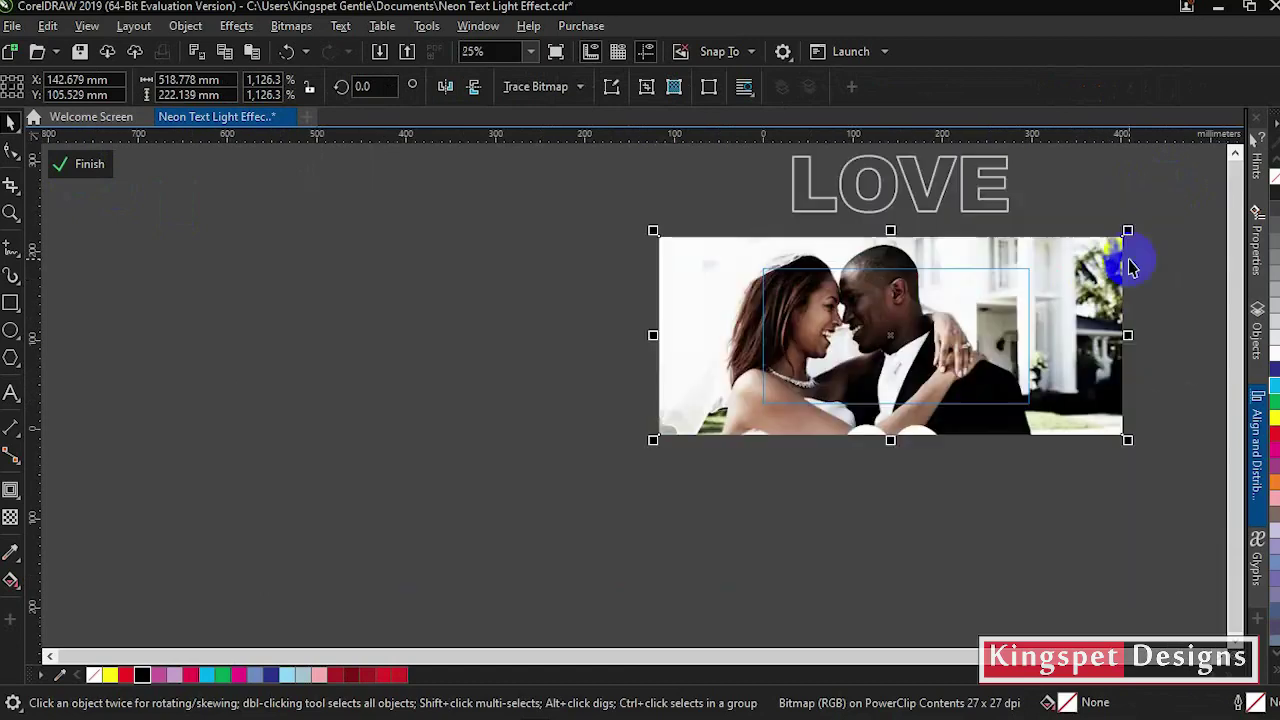
drag(1128, 232, 1164, 212)
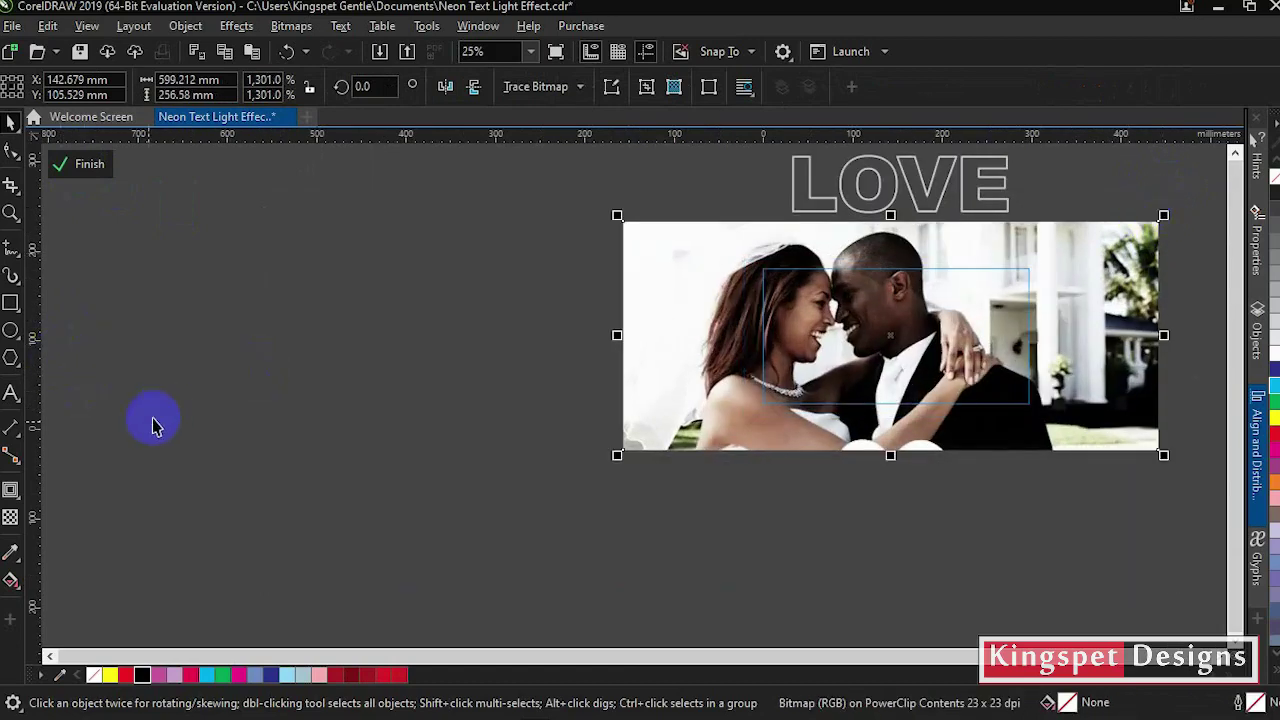
Step: Apply a uniform transparency of 43 to the background couple photo, and finish editing the PowerClip
click(10, 517)
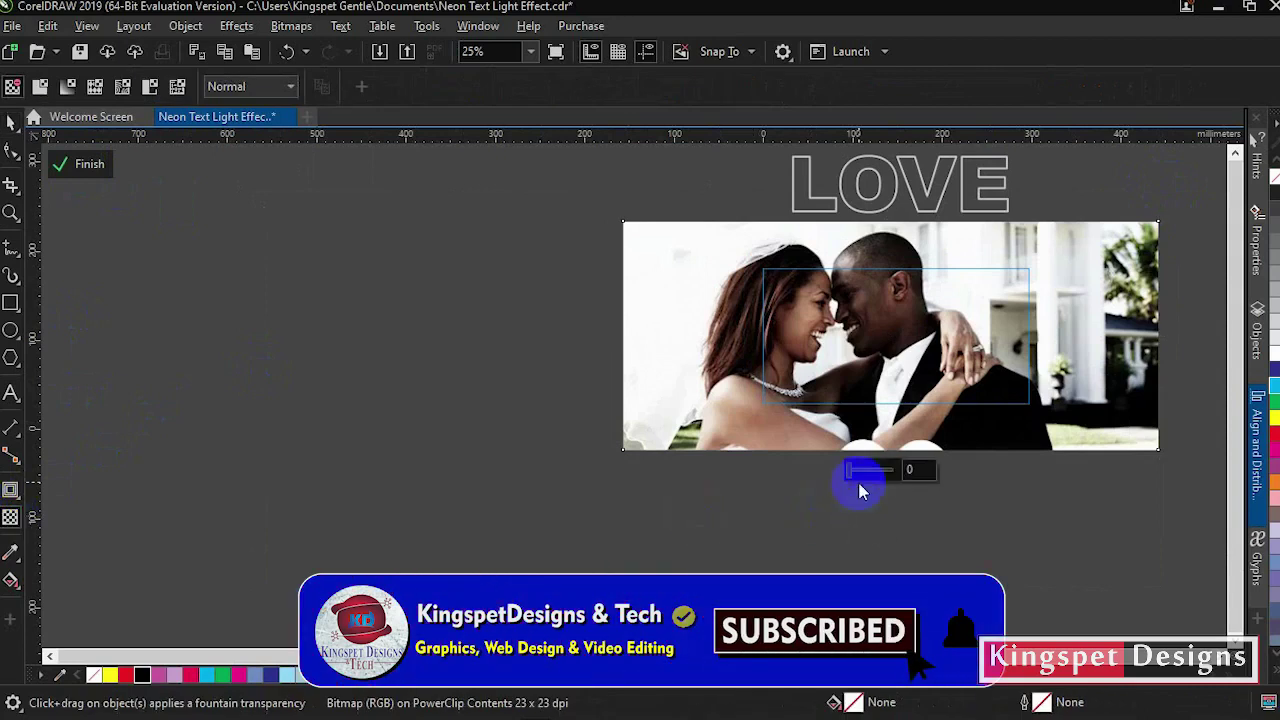
drag(871, 471, 880, 475)
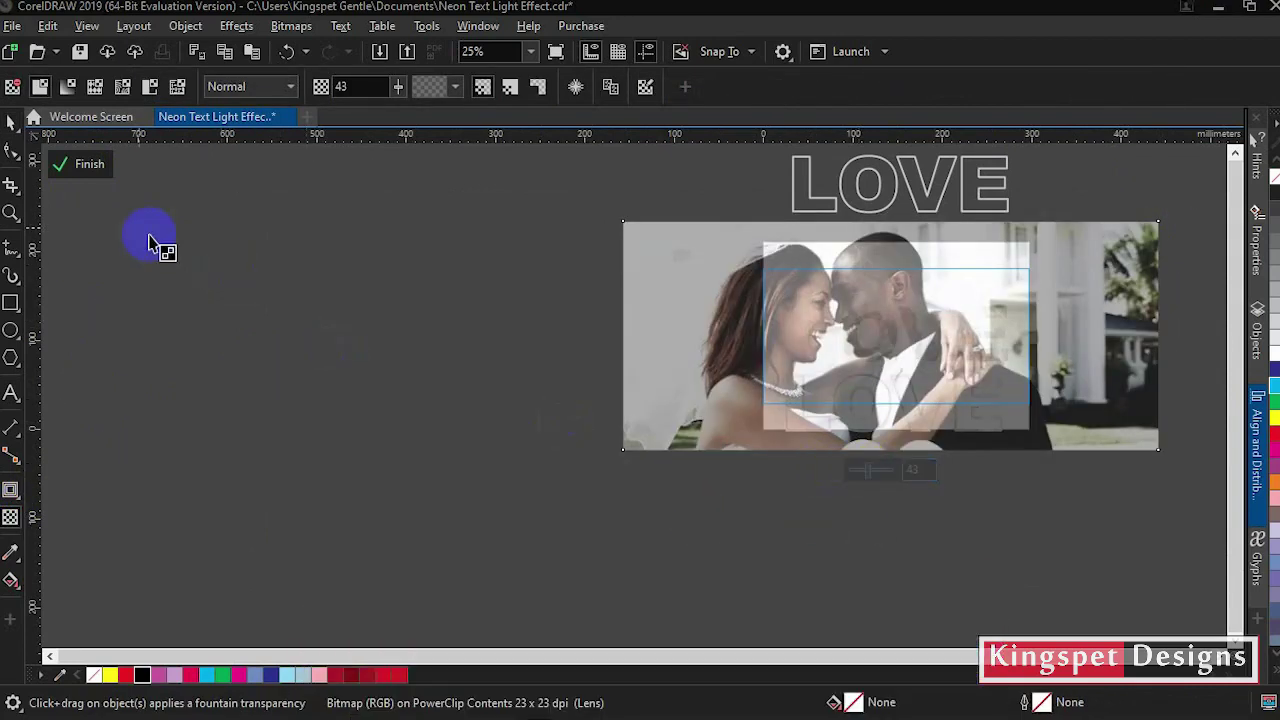
click(80, 165)
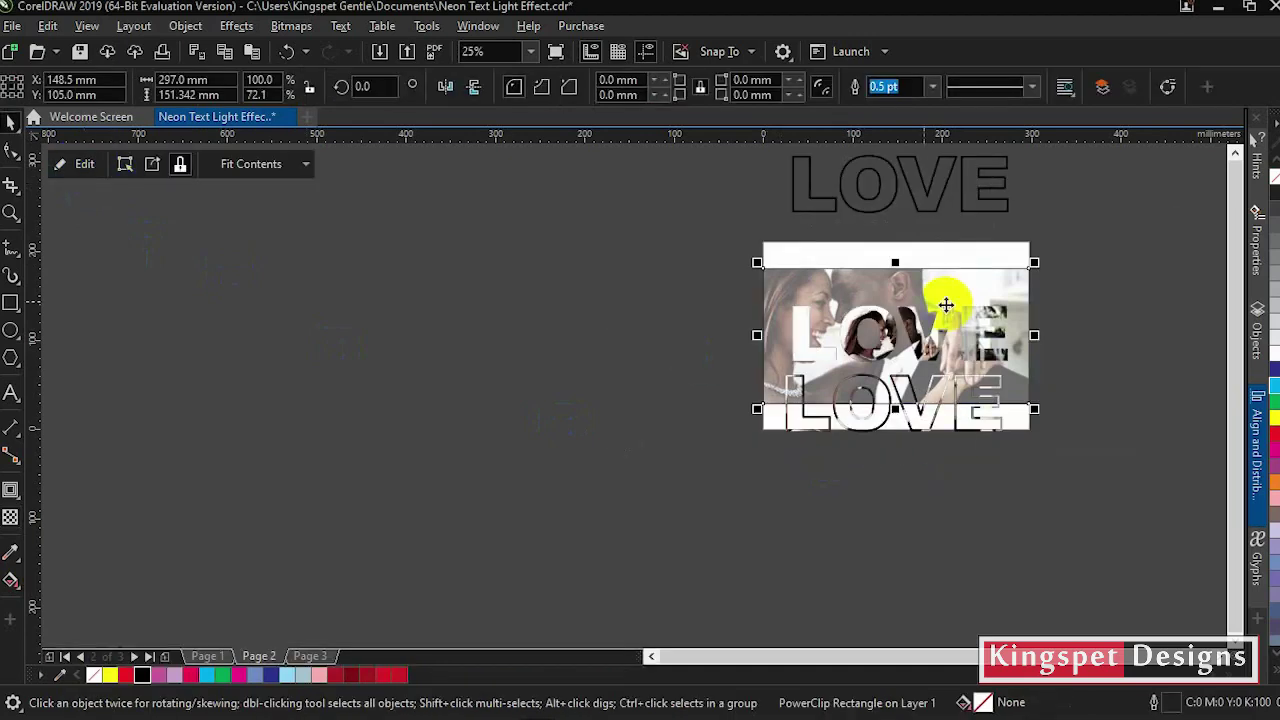
click(885, 333)
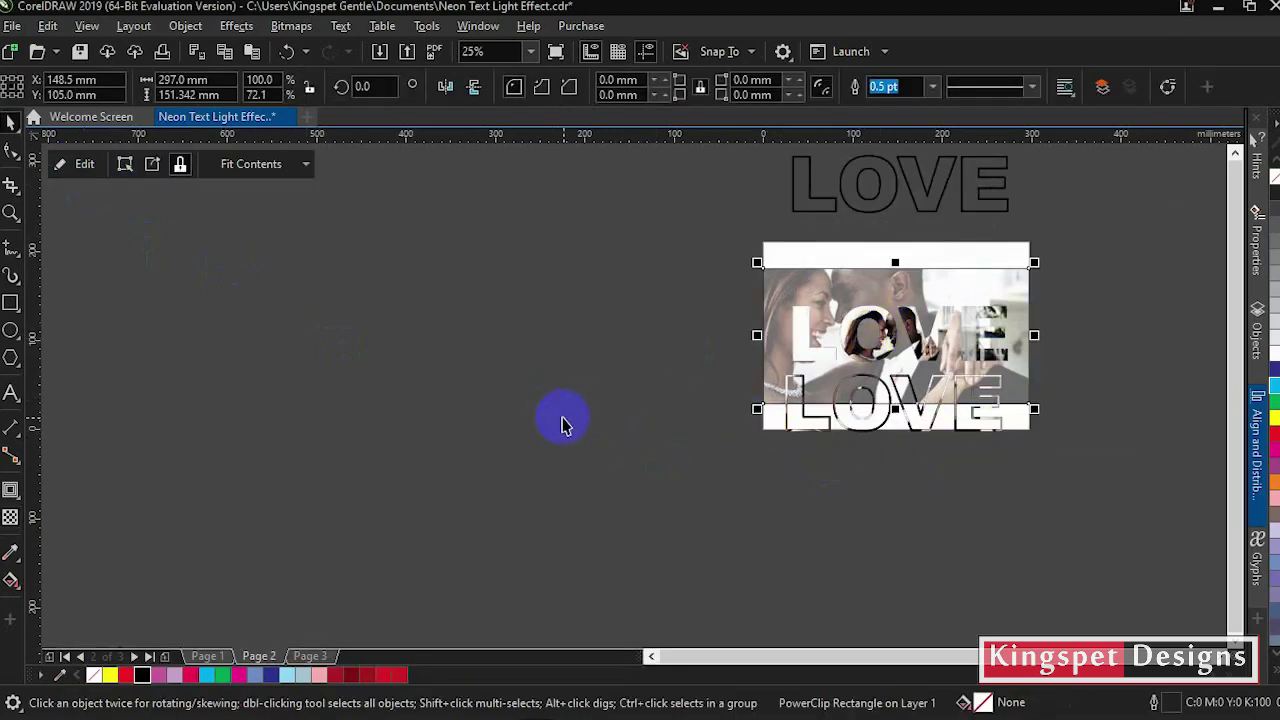
scroll(564, 418, up, 2)
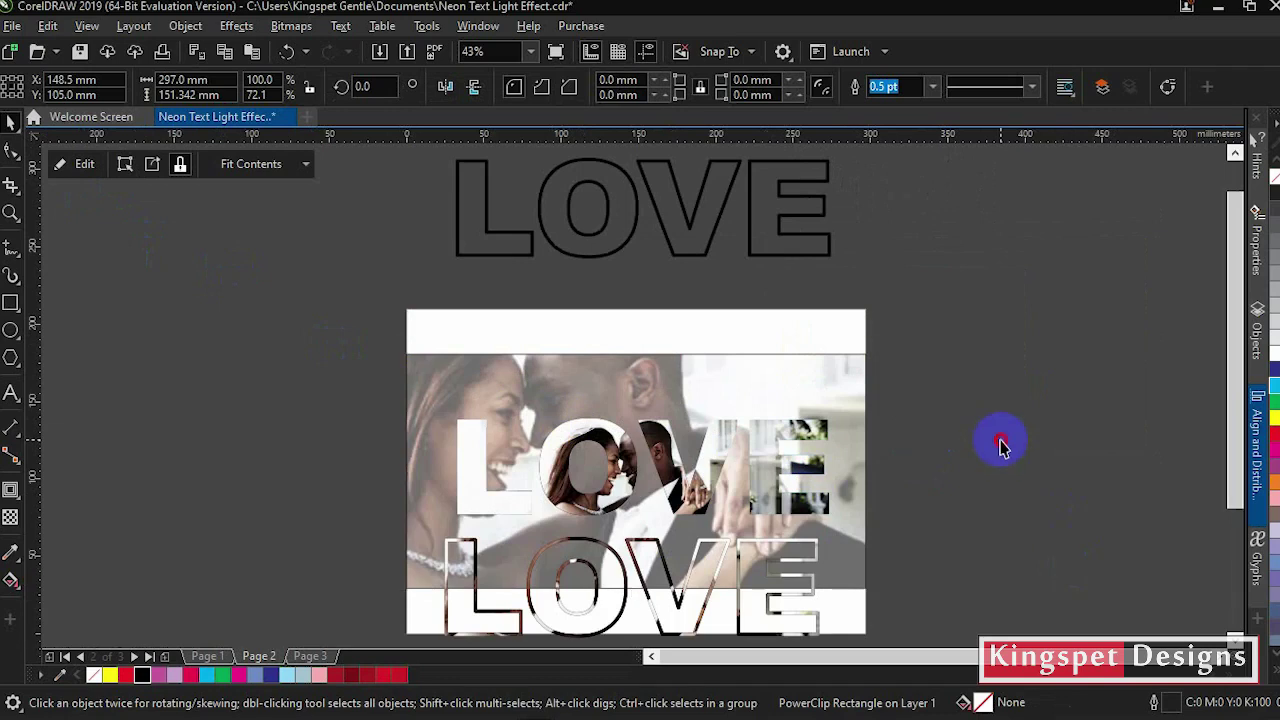
click(995, 448)
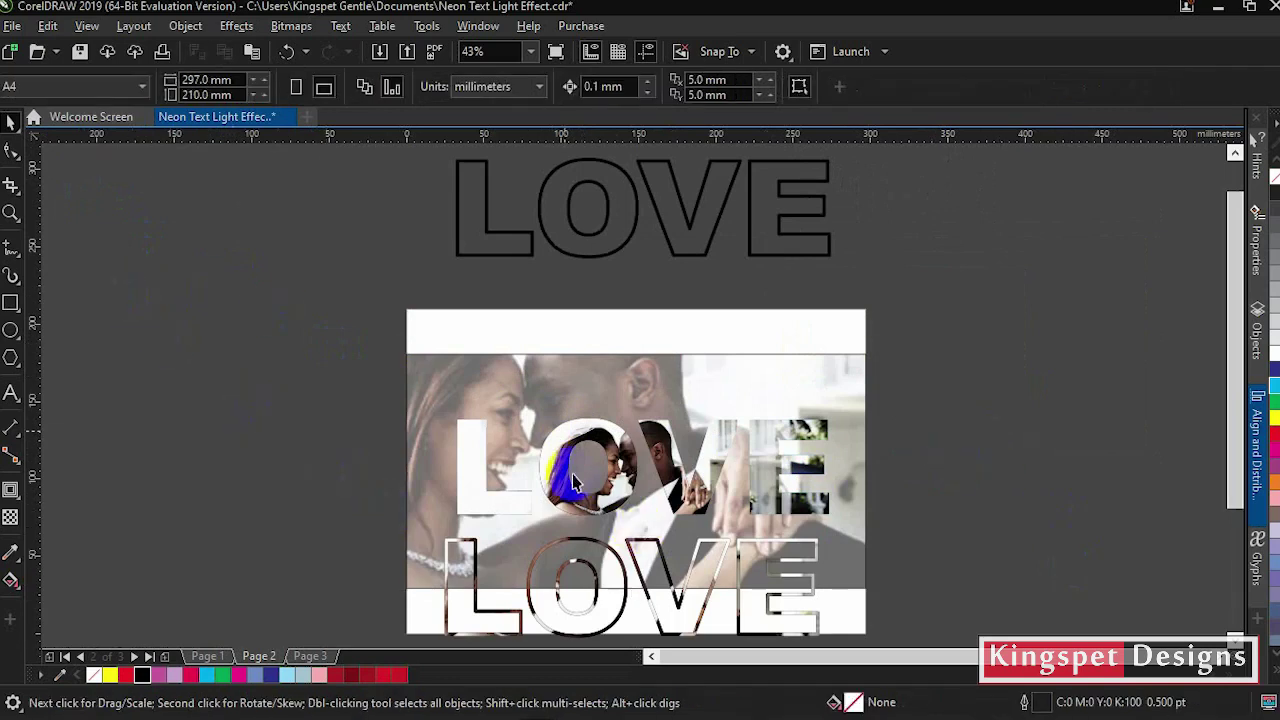
Step: Move the plain black-outlined LOVE text from above the page onto the page, just above the photo-filled LOVE
click(686, 240)
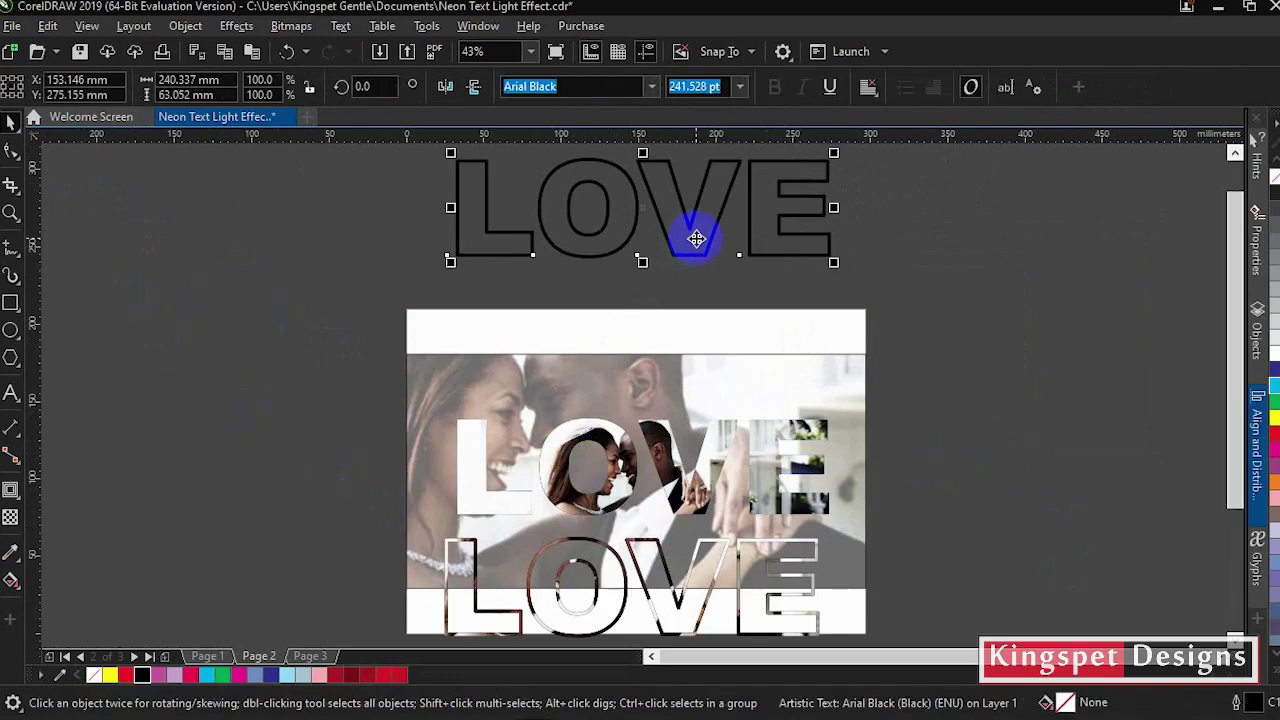
drag(694, 234, 260, 497)
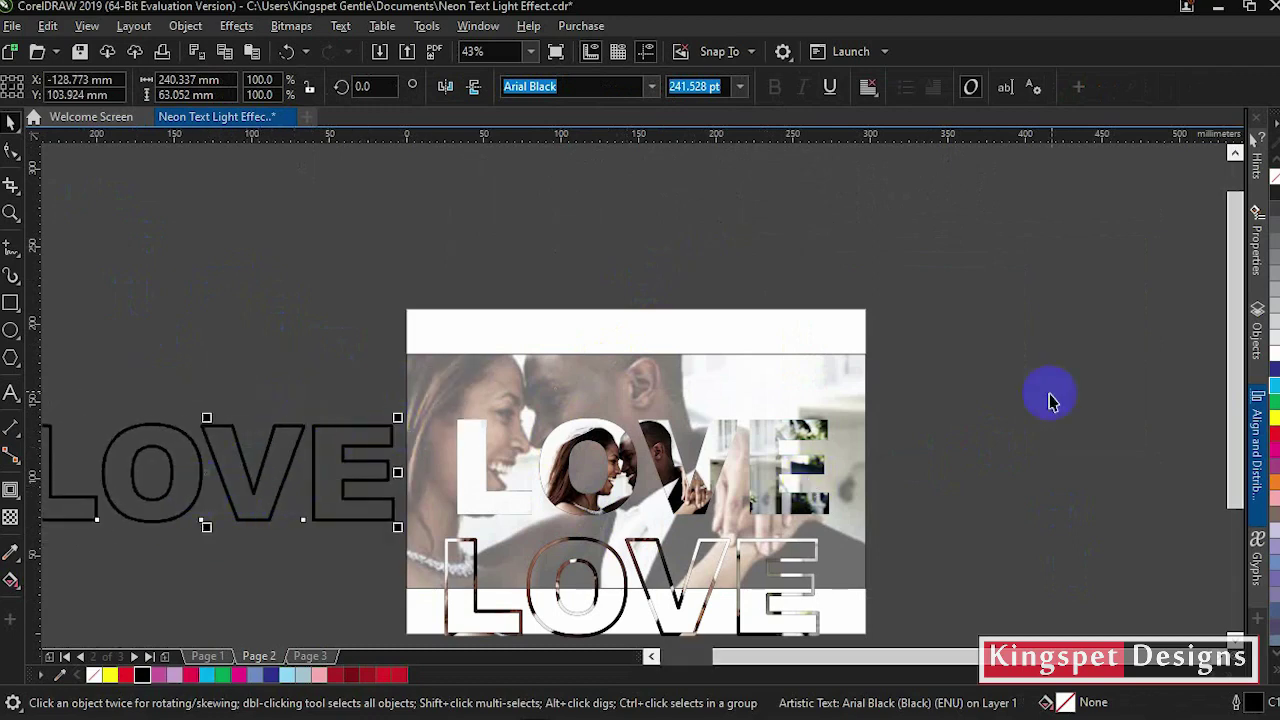
click(695, 485)
scroll(688, 485, up, 1)
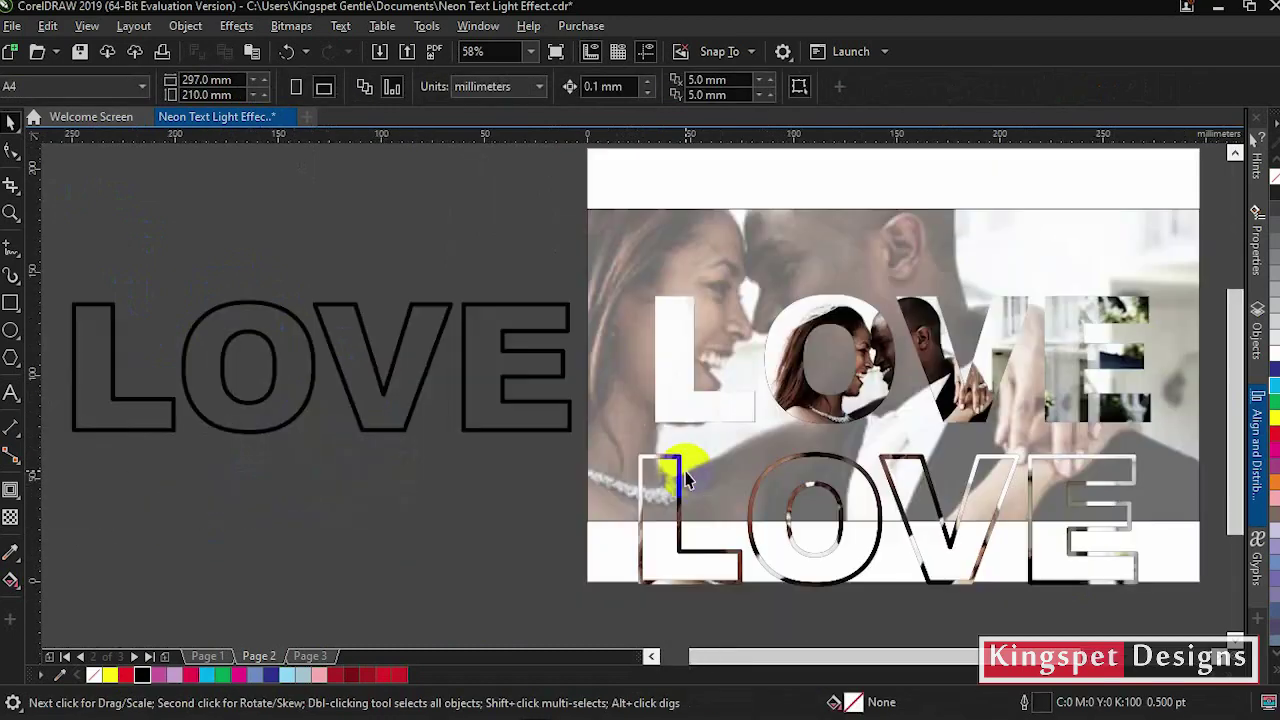
click(1006, 497)
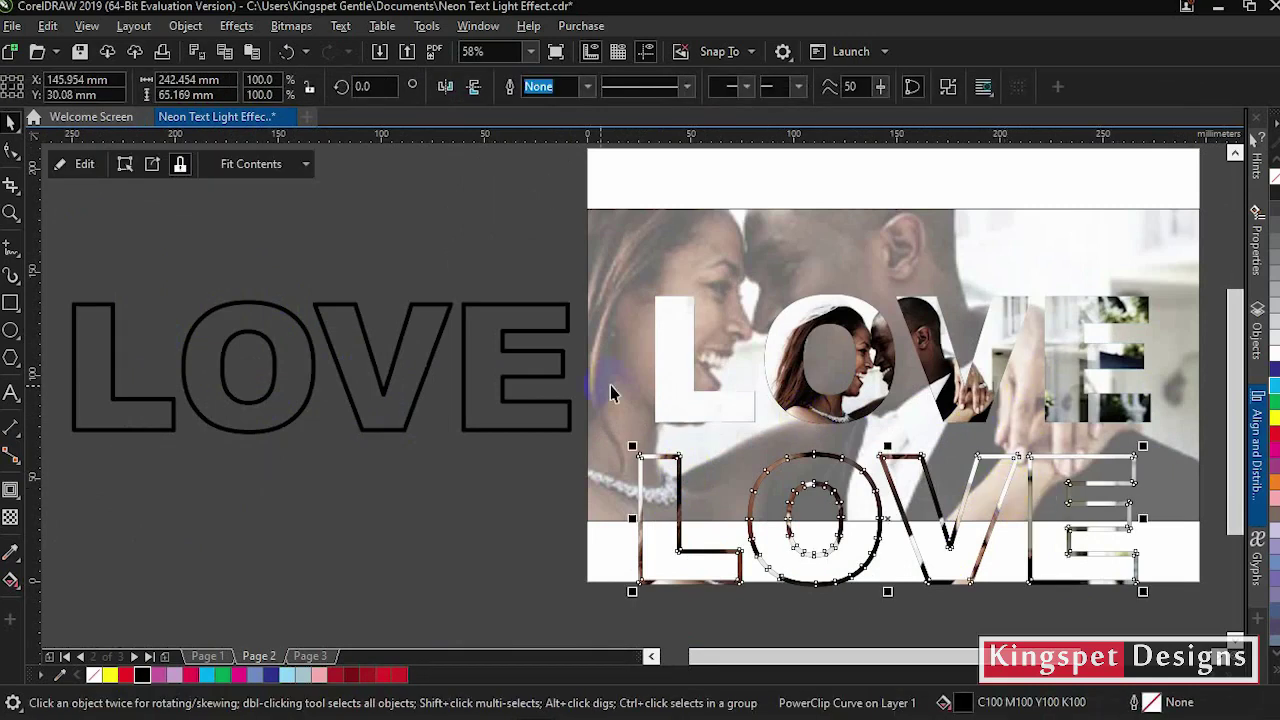
drag(424, 383, 975, 241)
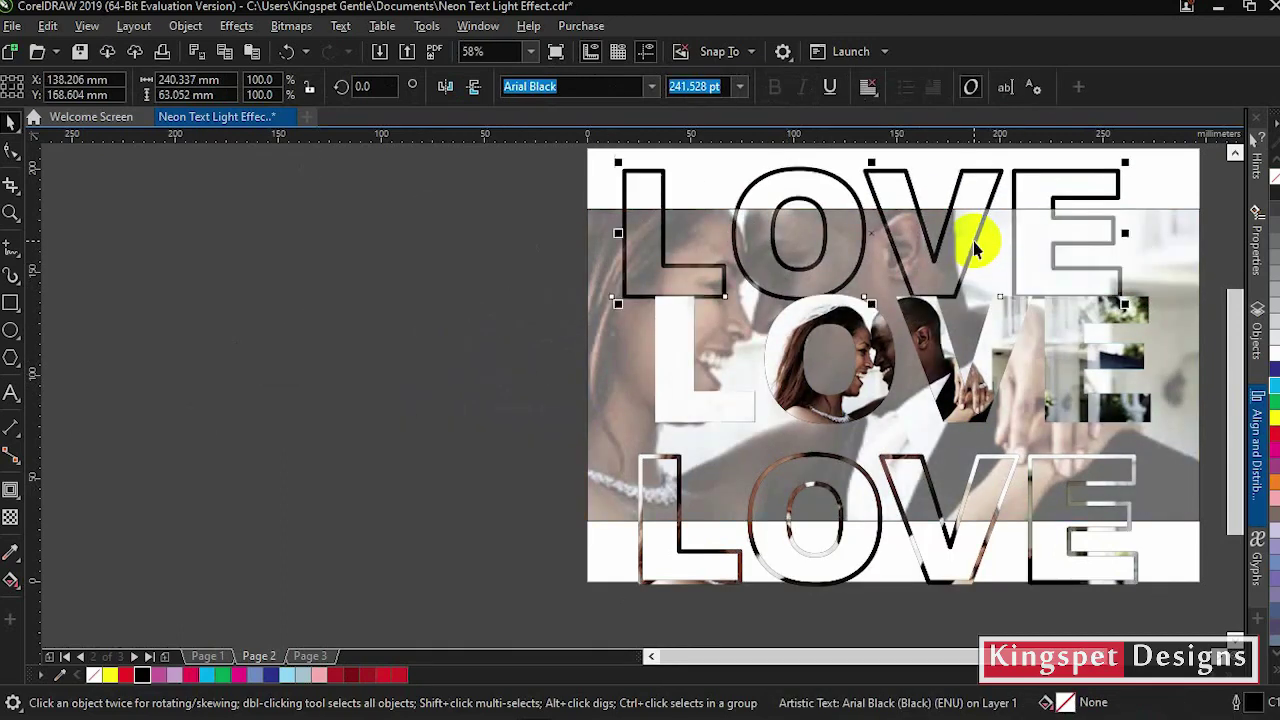
click(551, 320)
click(606, 323)
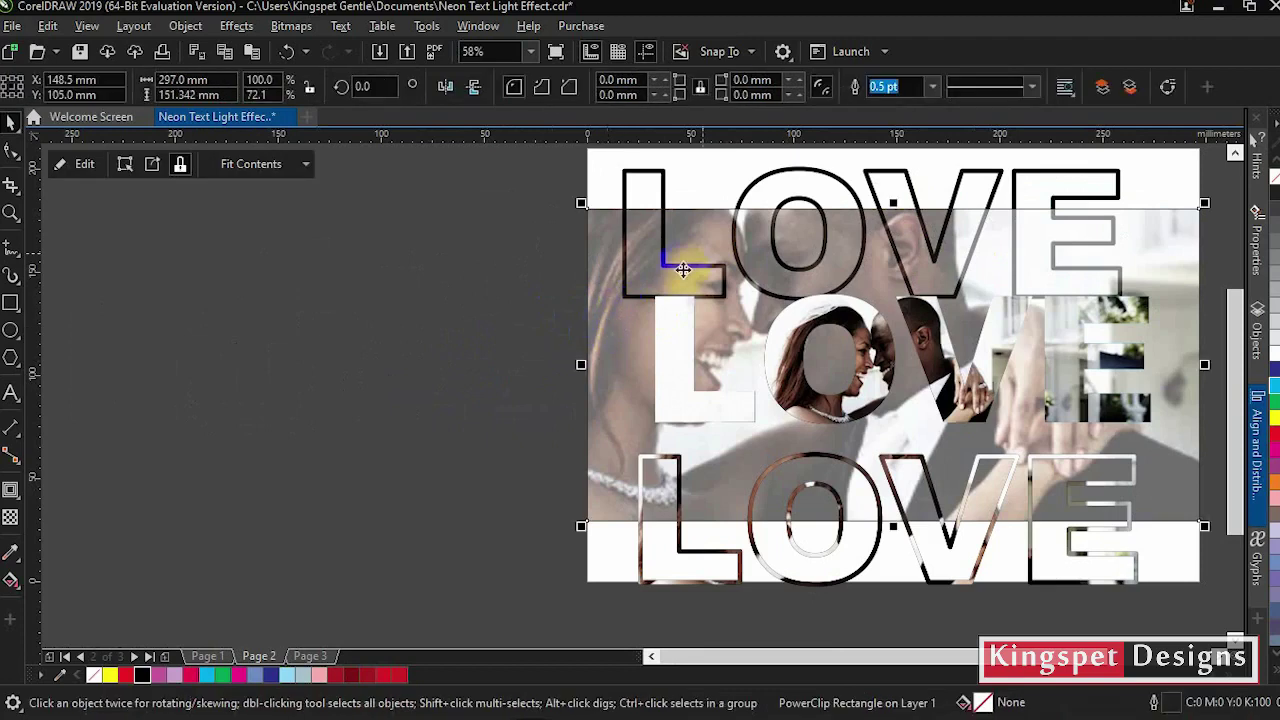
click(783, 178)
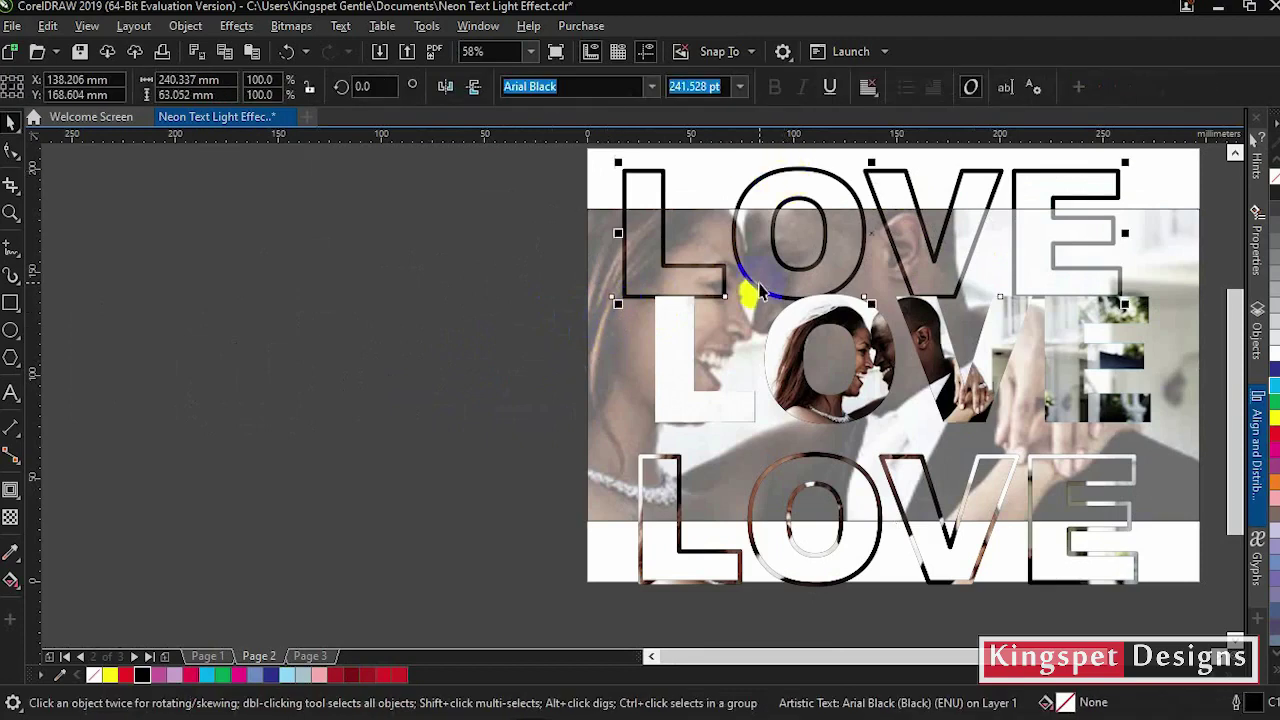
key(Escape)
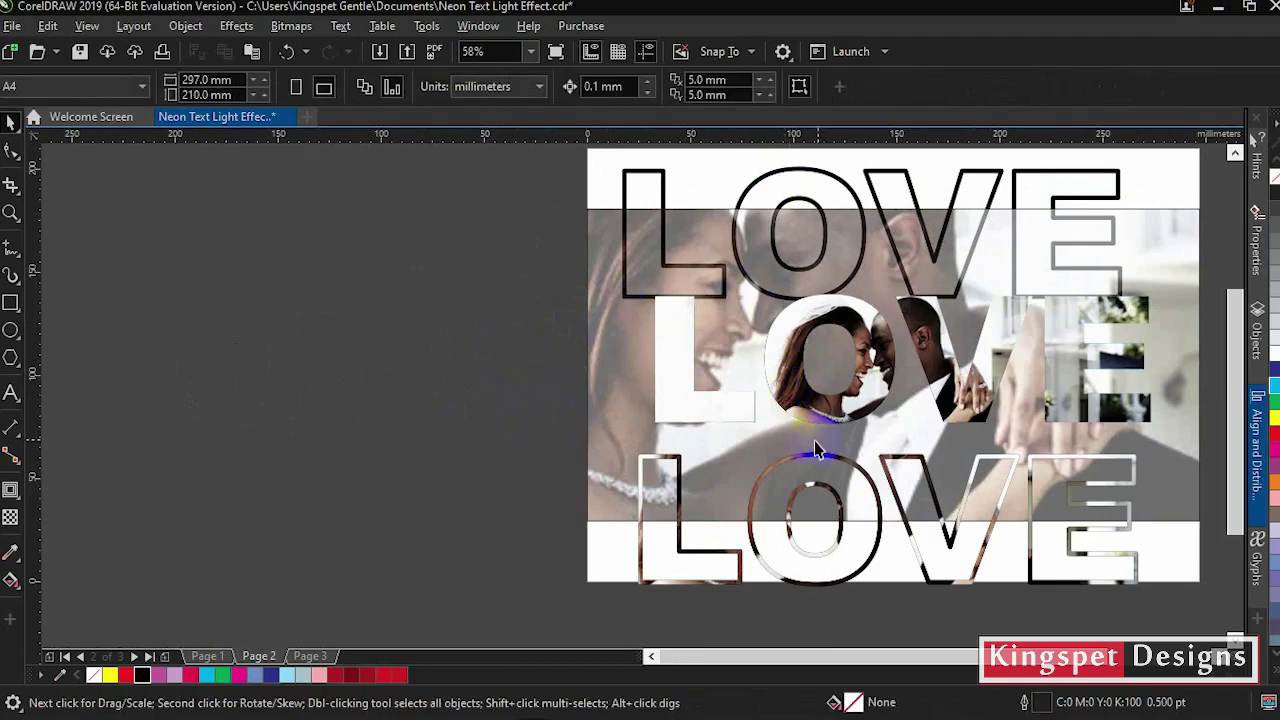
Step: Move the plain outlined LOVE text higher, and apply a diagonal linear fountain fill to the clipped background rectangle, from lower left to upper right
mouse_move(847, 205)
mouse_down()
mouse_move(846, 143)
mouse_move(846, 181)
mouse_up()
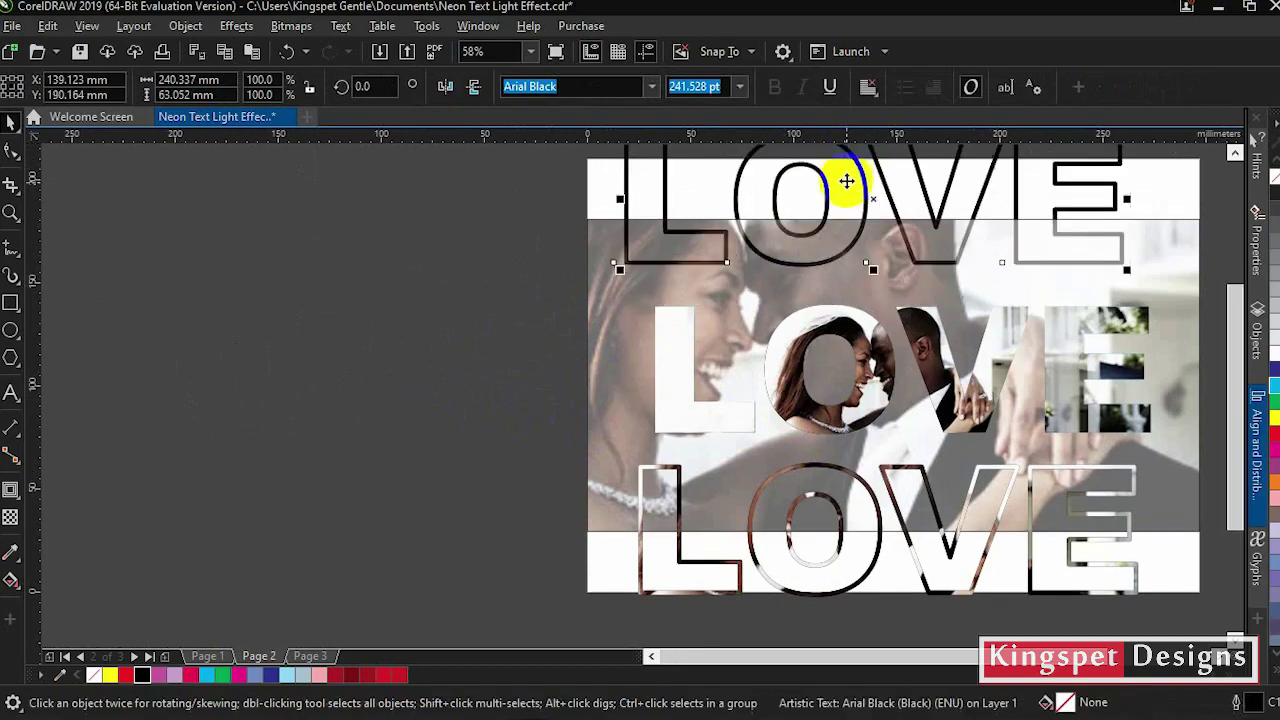
click(610, 396)
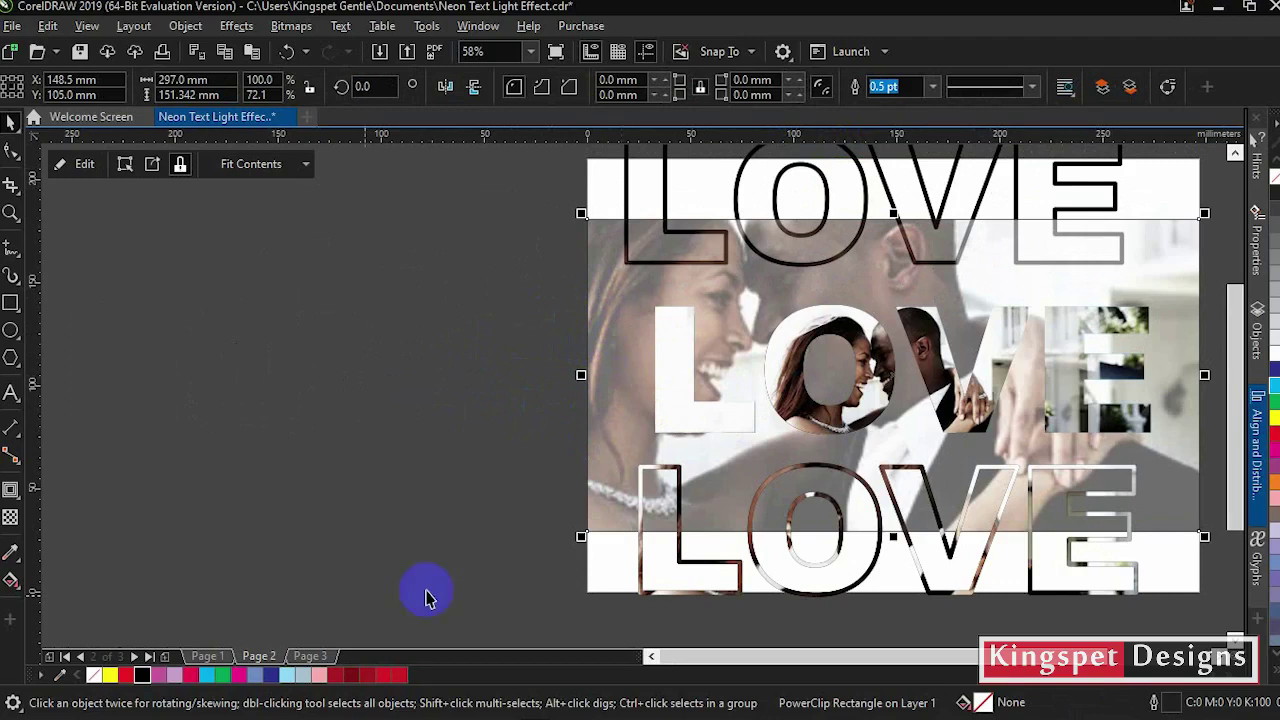
click(10, 588)
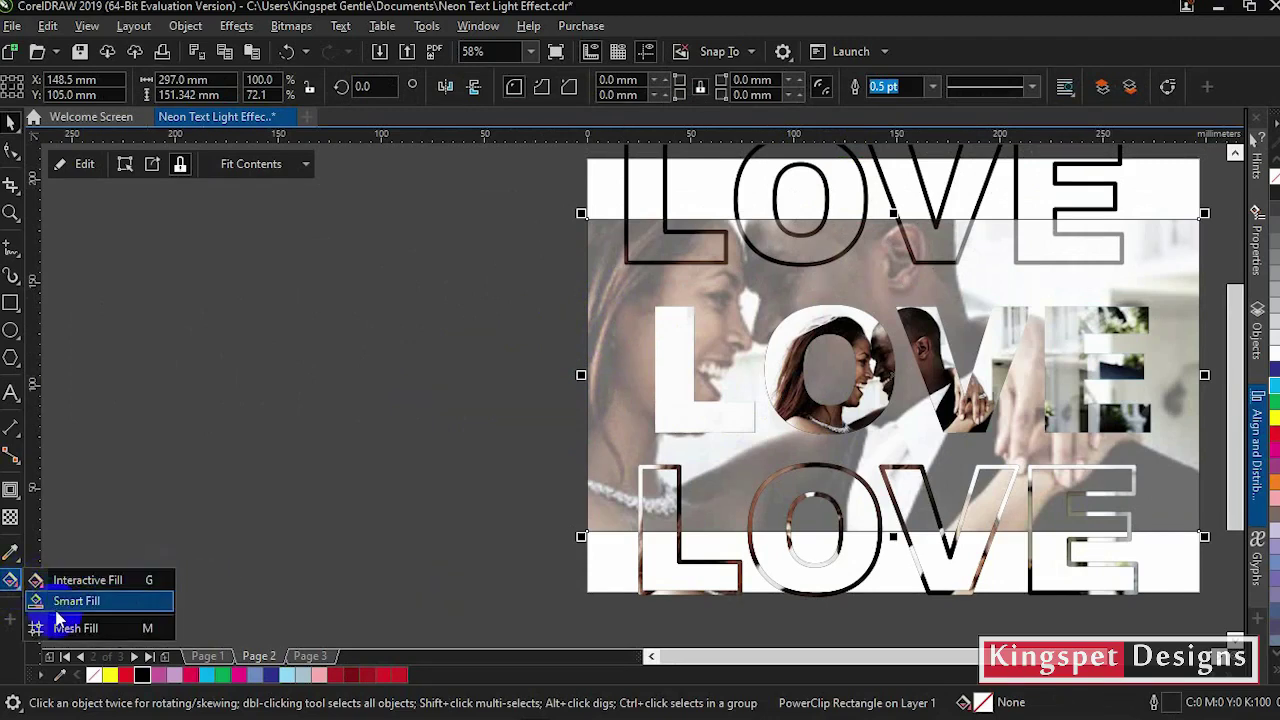
click(70, 577)
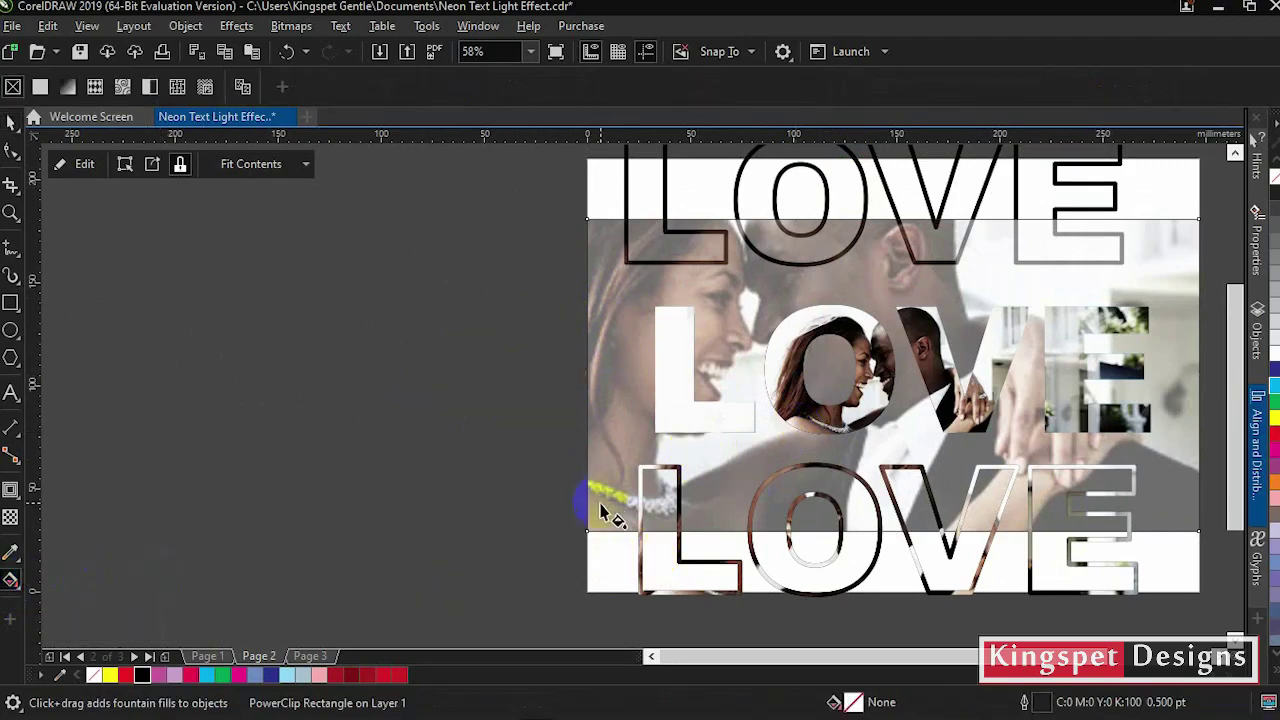
drag(614, 497, 1188, 240)
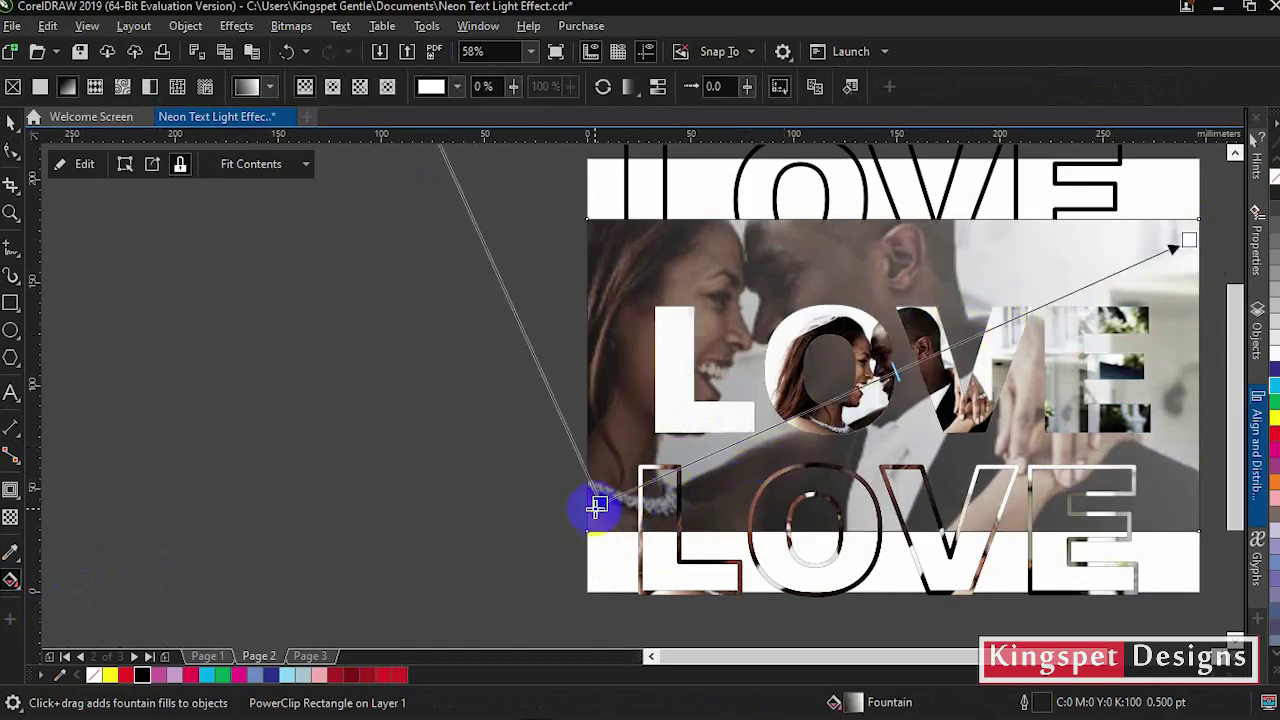
Step: Colour the background gradient's lower-left start node black and its upper-right end node dark blue
click(143, 675)
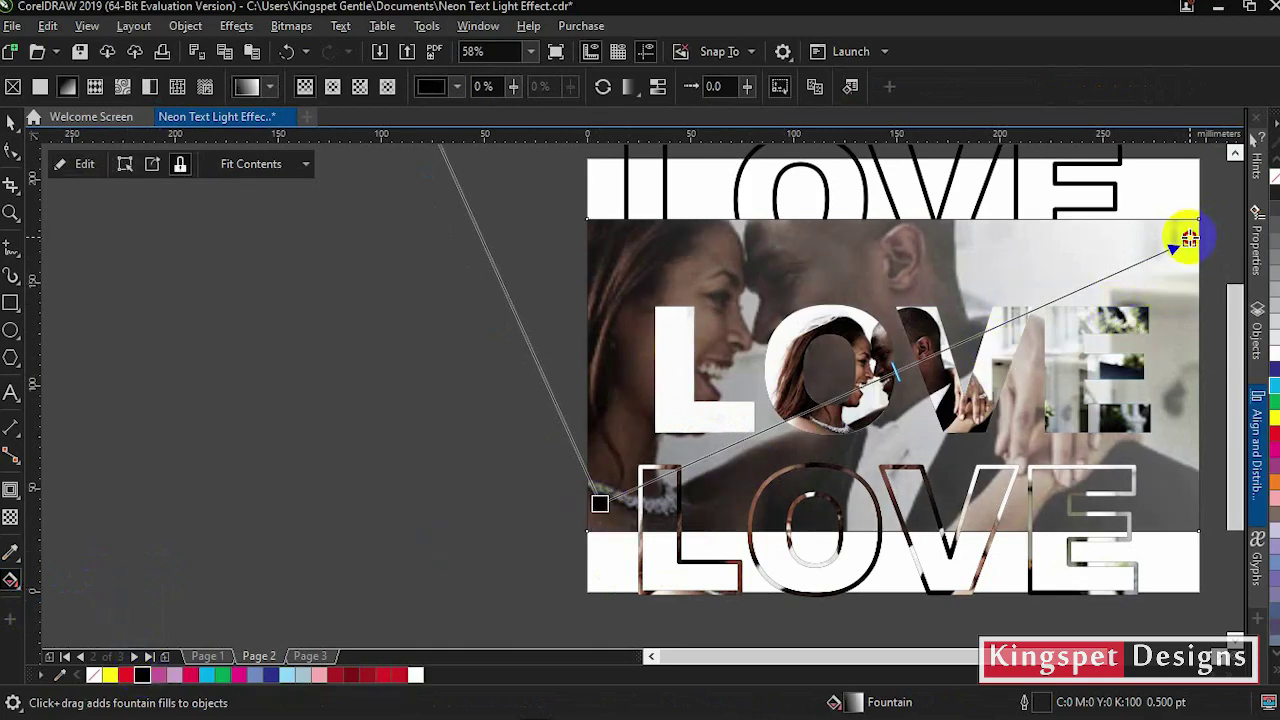
click(1189, 238)
click(268, 677)
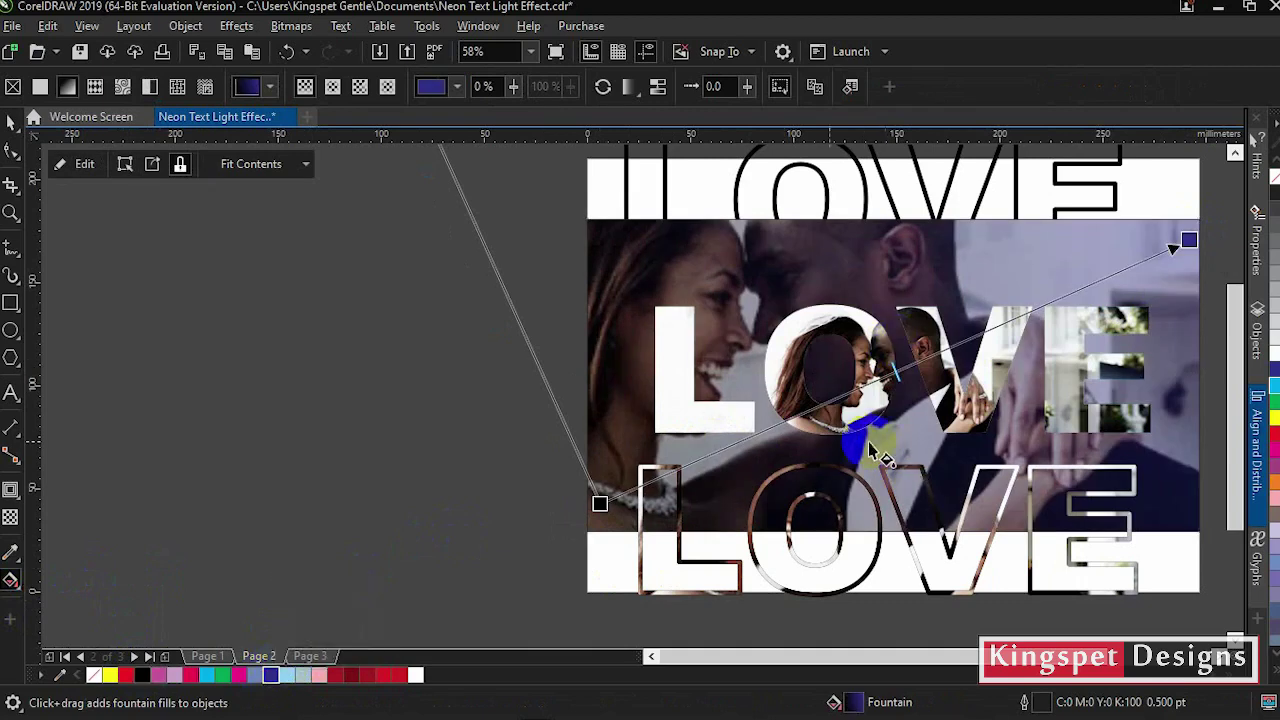
Step: Try yellow and dark red on the gradient's start node, settle on bright red, and move that node inward over the bride's shoulder
click(598, 507)
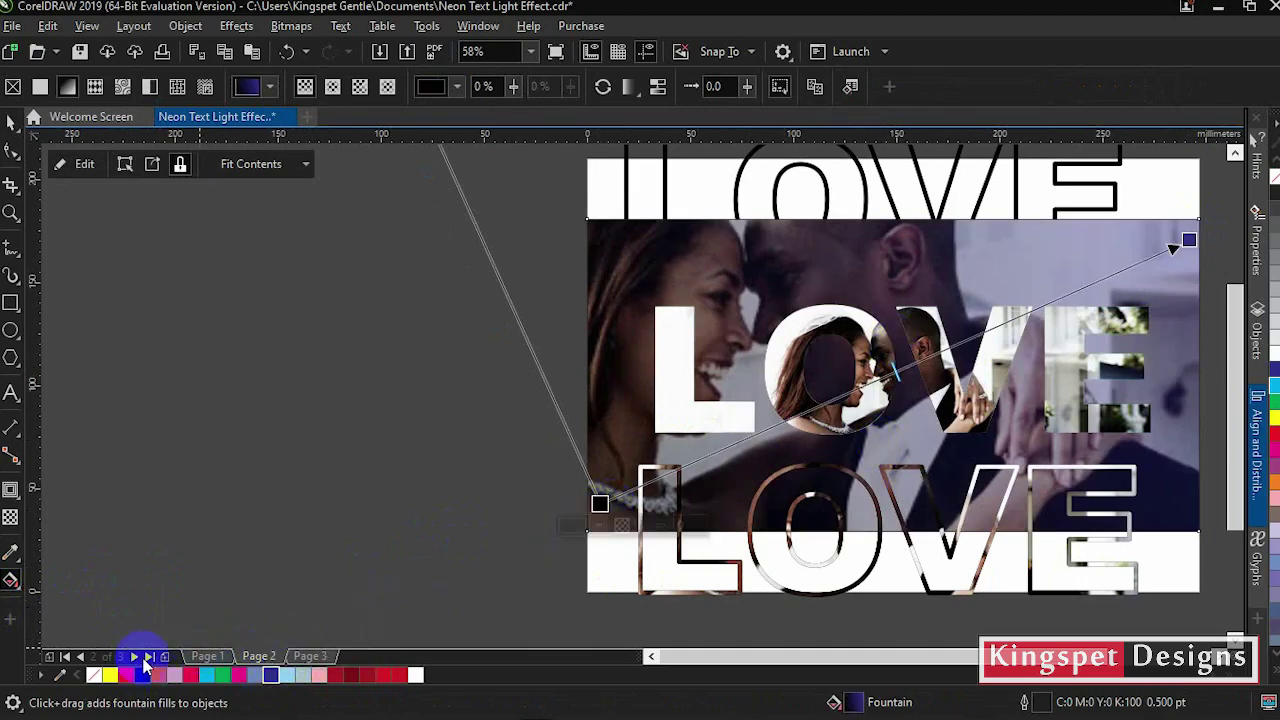
click(110, 676)
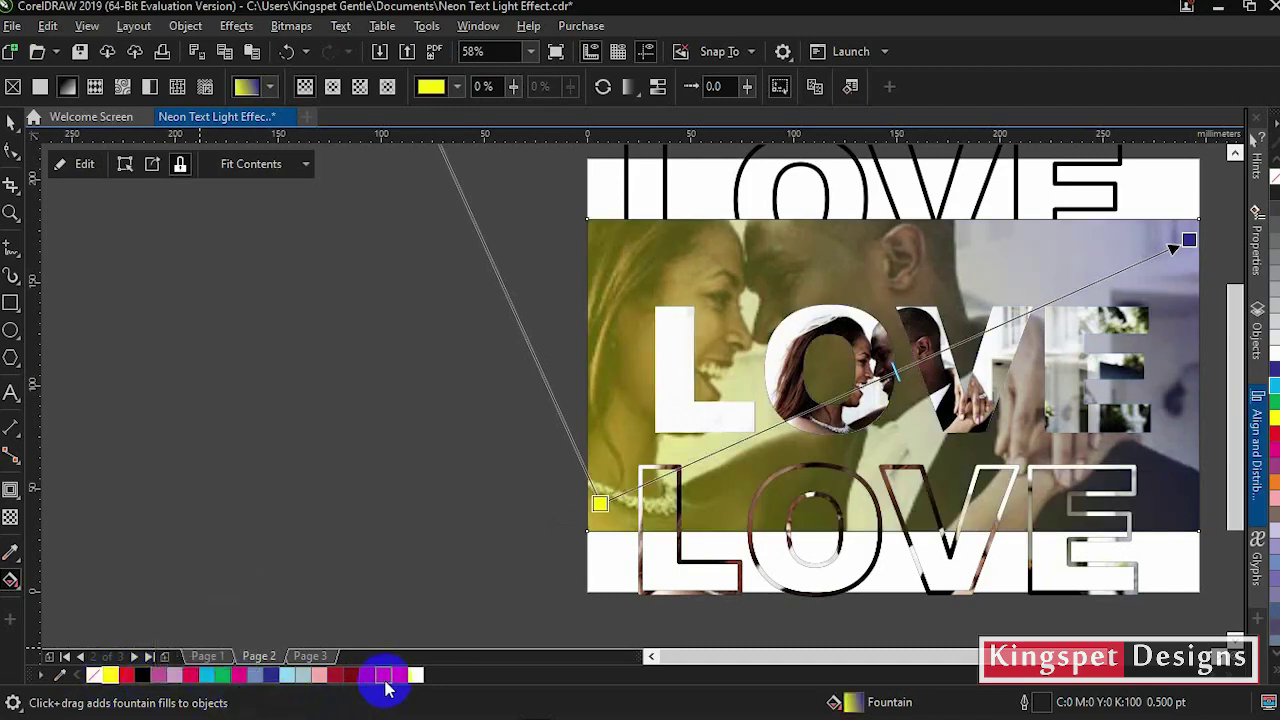
click(403, 679)
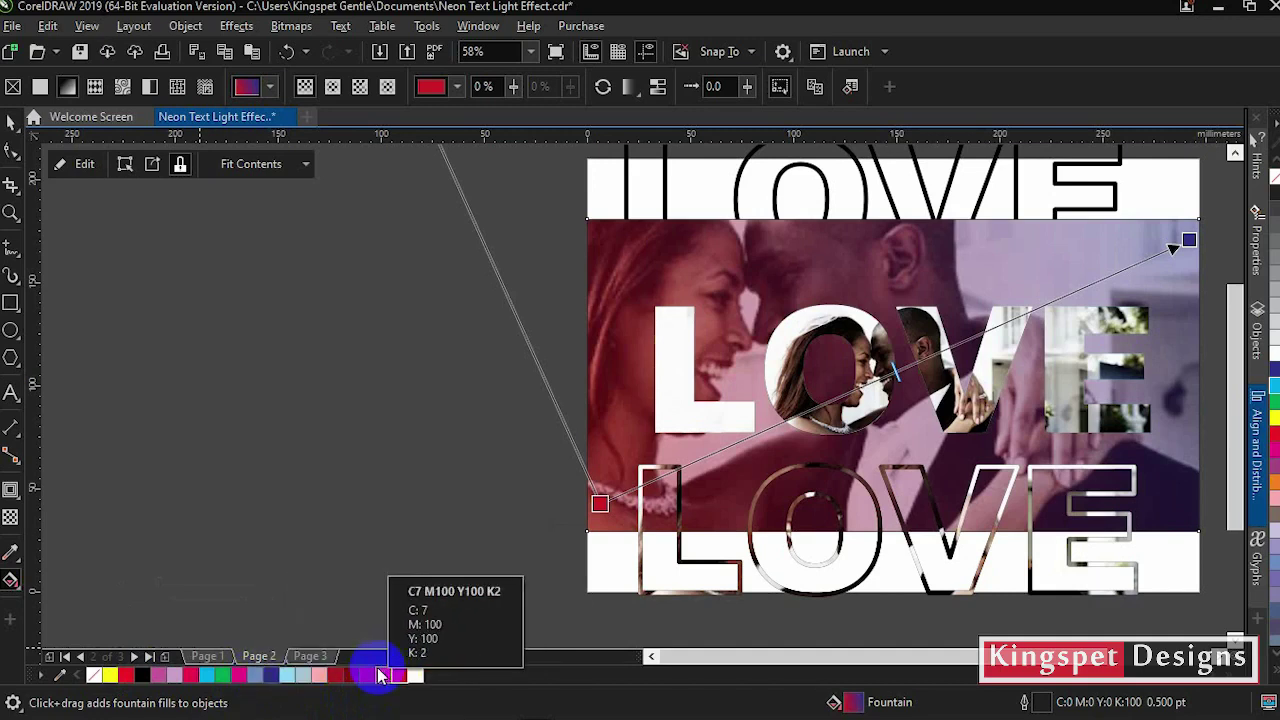
key(Escape)
drag(133, 677, 700, 469)
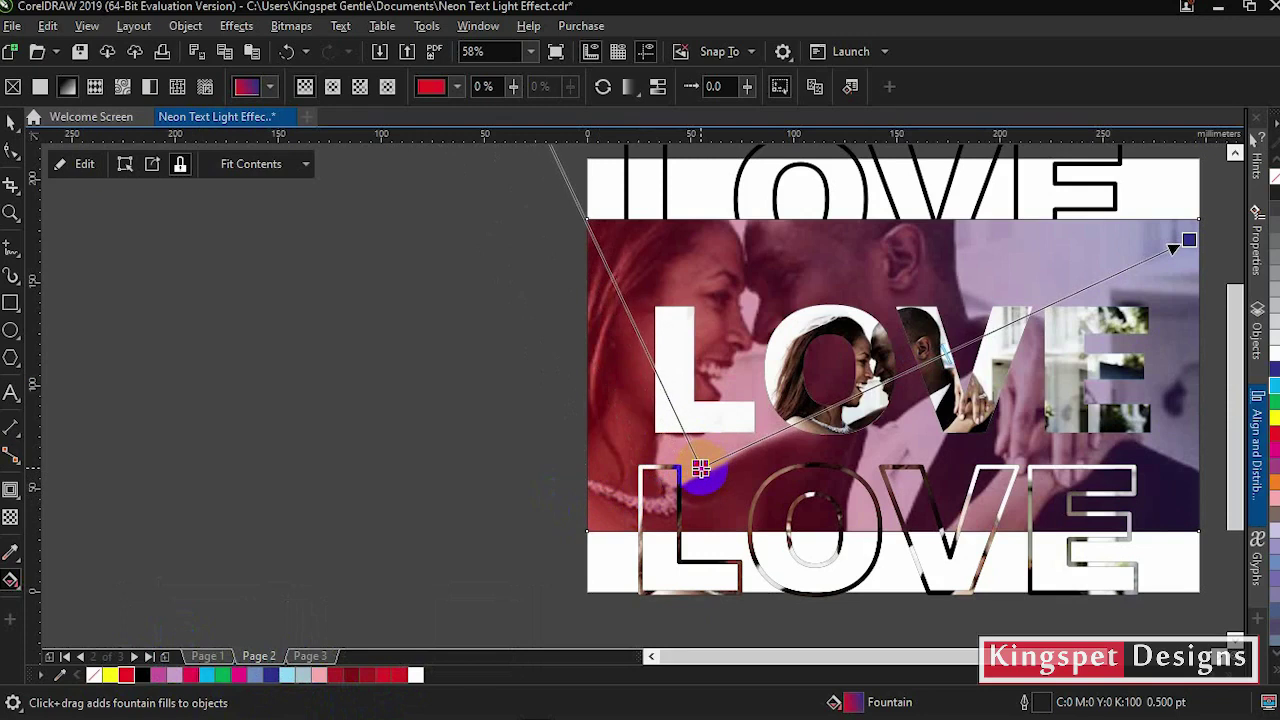
Step: Shorten the background gradient by moving its dark blue end node inward, just above the E of the photo-filled LOVE
drag(1190, 240, 1108, 285)
key(ctrl+z)
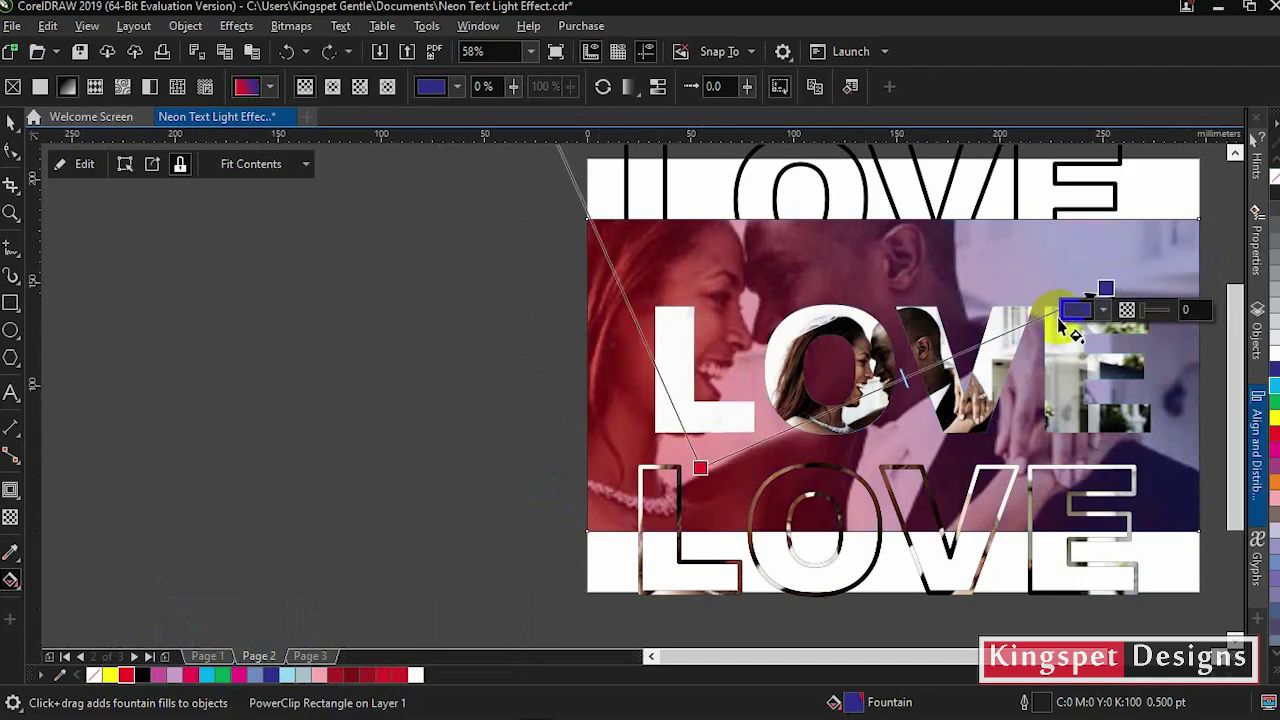
drag(1110, 290, 1096, 295)
click(1096, 295)
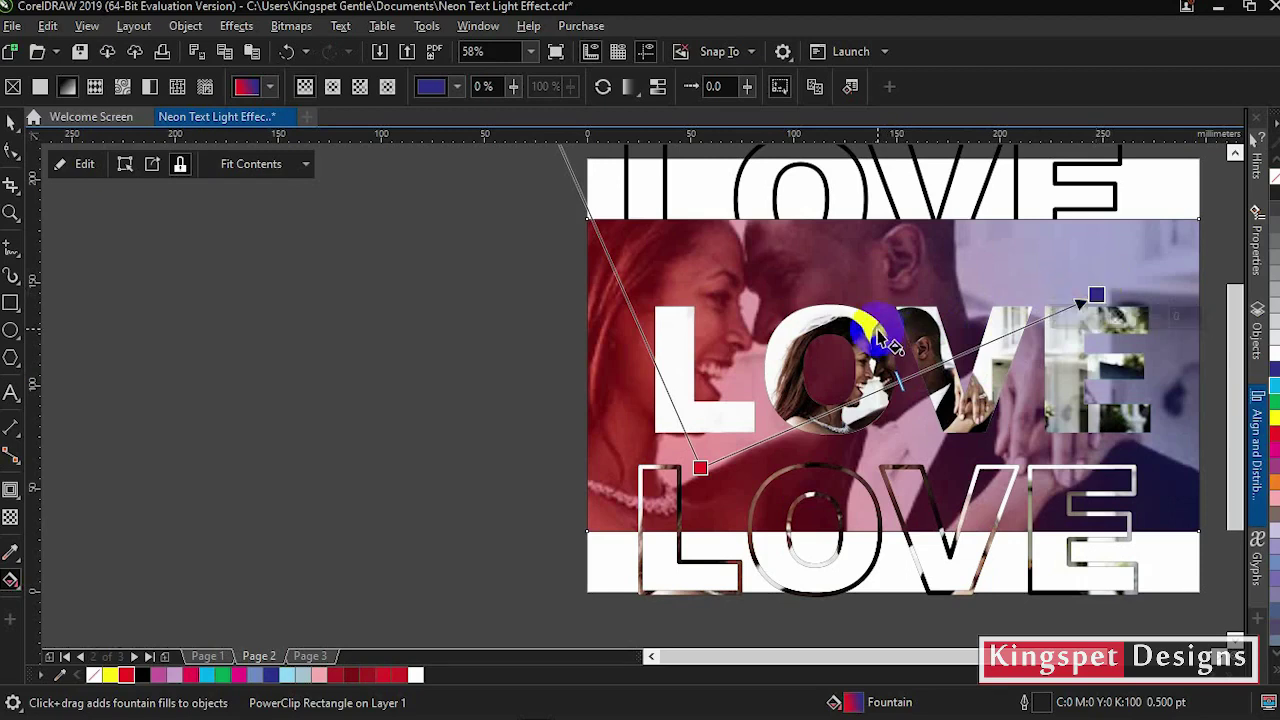
click(783, 340)
click(702, 470)
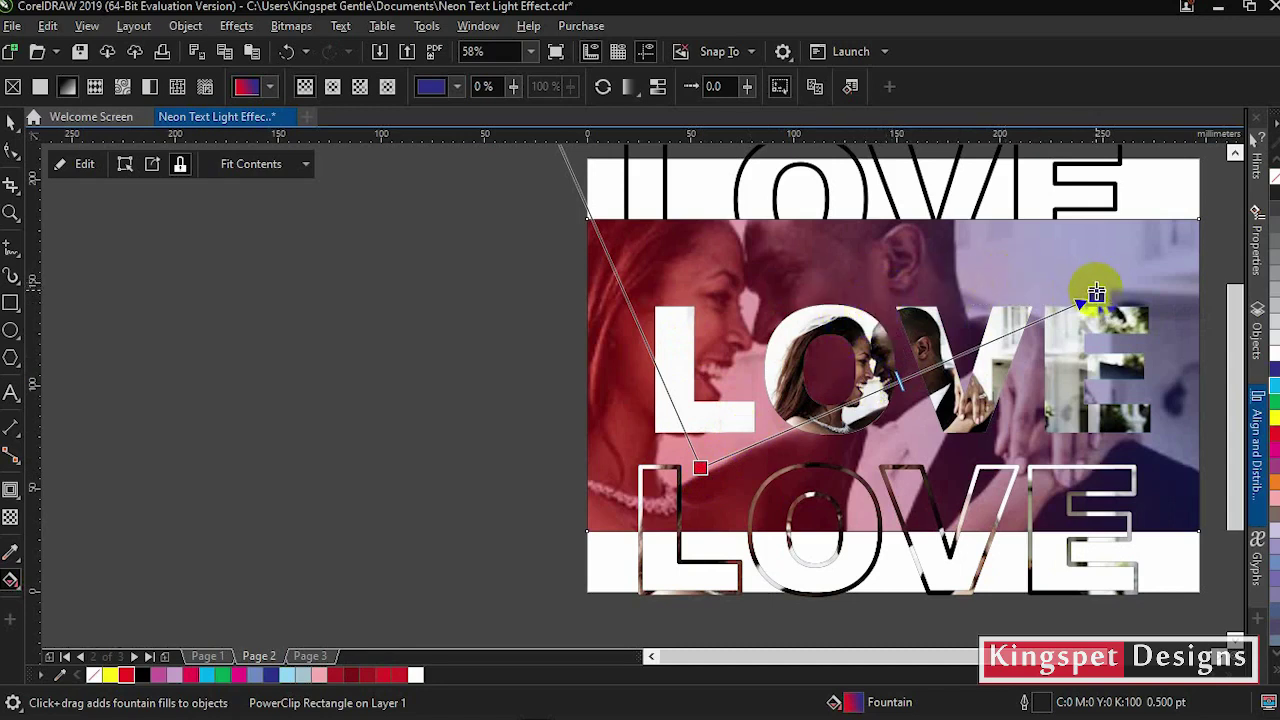
Step: Turn the background gradient vertical, with the red node near the rectangle's upper edge and the blue node near its lower edge
drag(1097, 292, 910, 236)
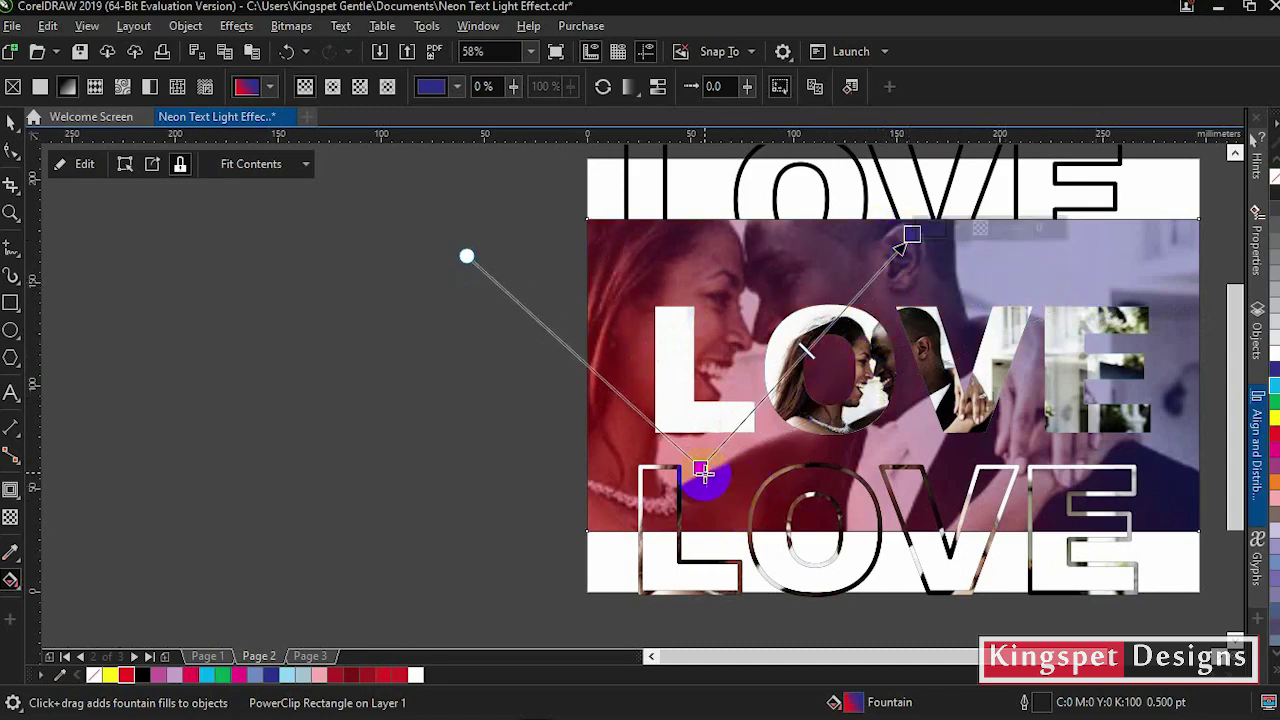
drag(703, 472, 906, 528)
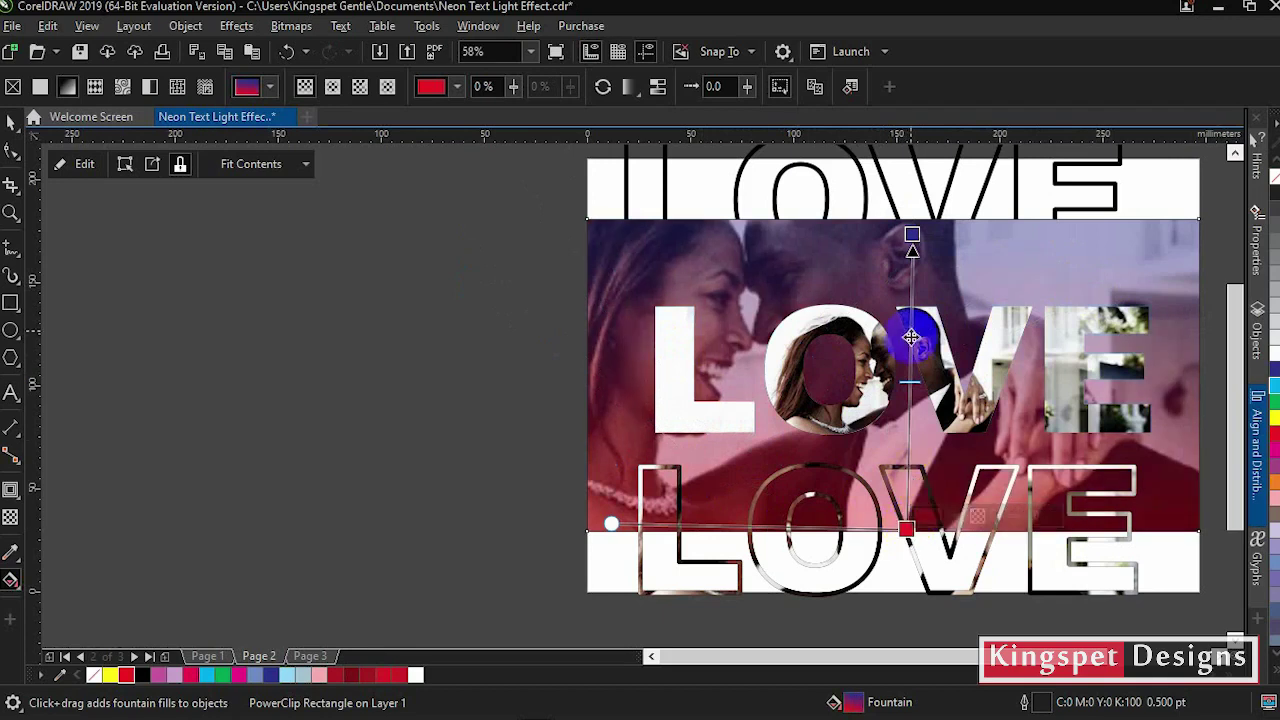
drag(911, 236, 909, 252)
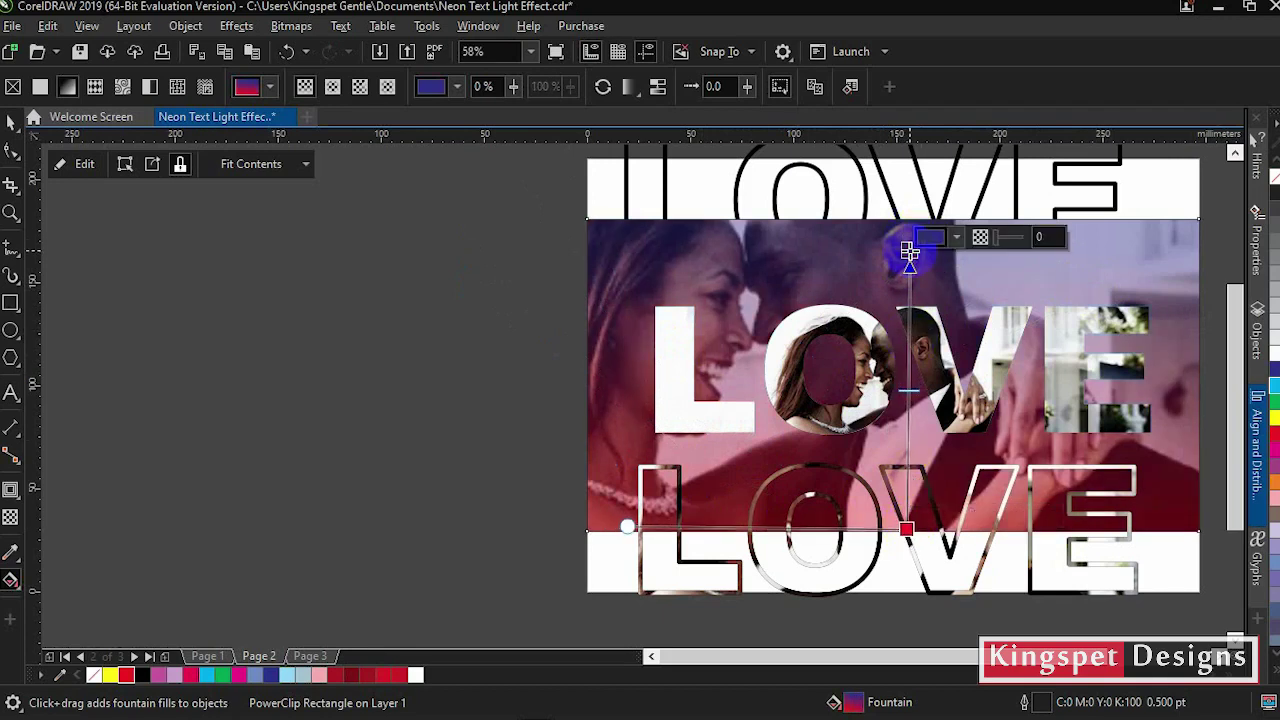
drag(906, 527, 935, 505)
click(939, 248)
drag(938, 247, 931, 262)
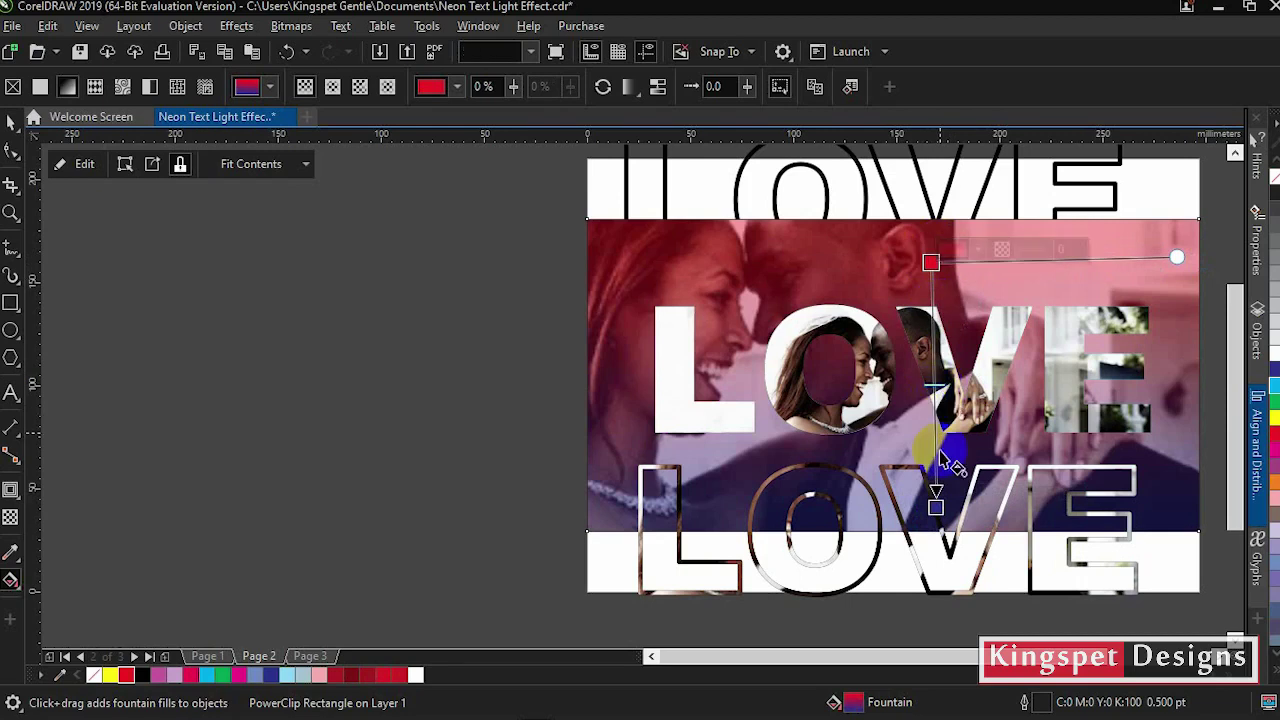
click(934, 503)
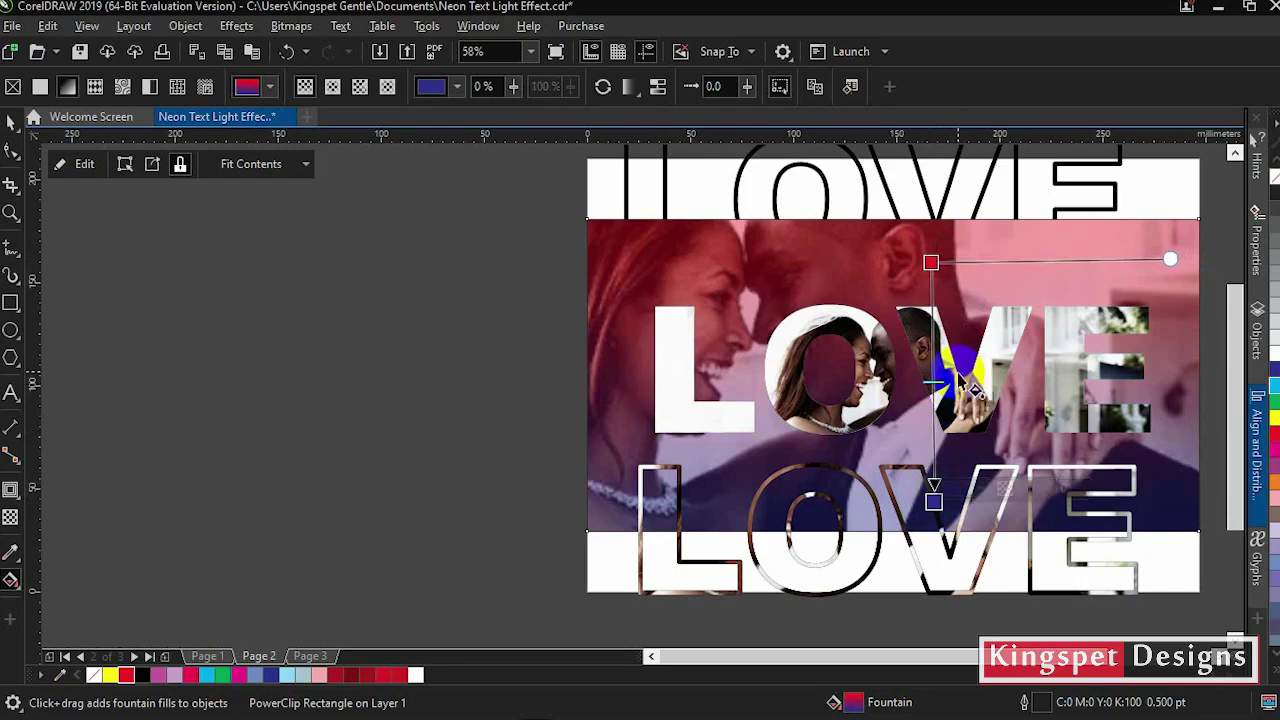
Step: Set the upper gradient node's colour to pure red, C0 M100 Y100 K0
click(932, 263)
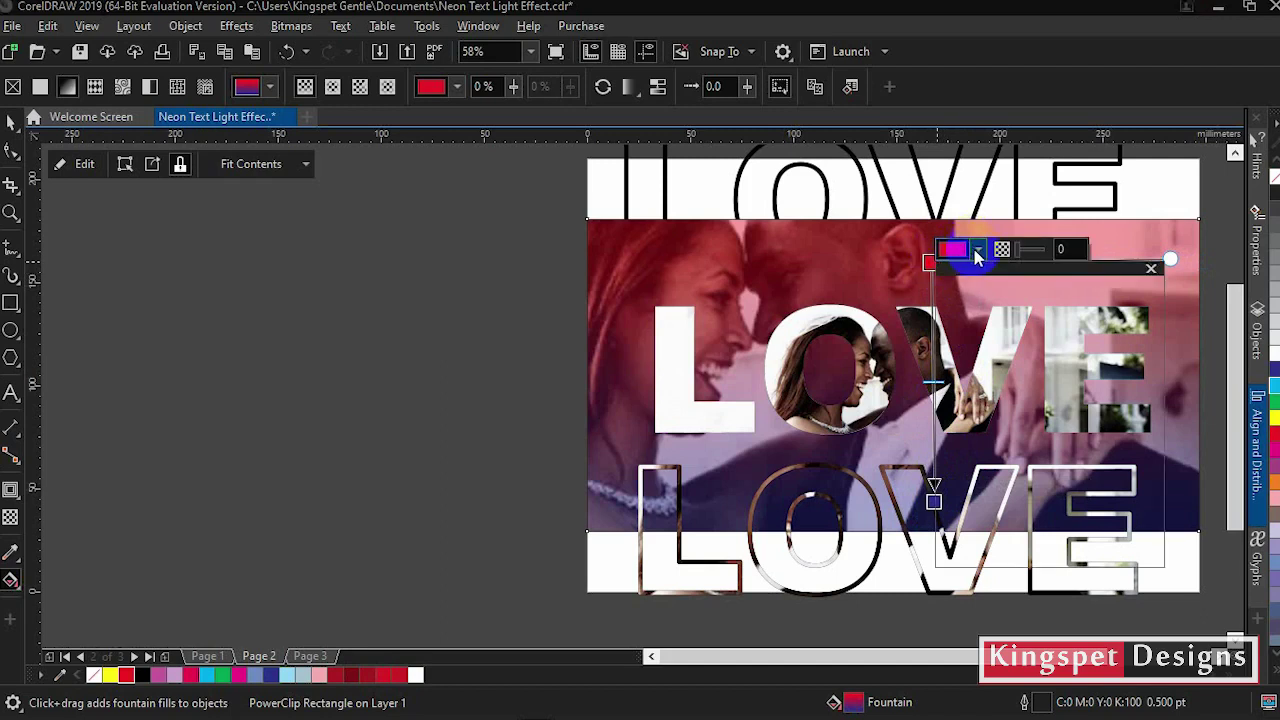
click(977, 249)
drag(1051, 358, 1087, 333)
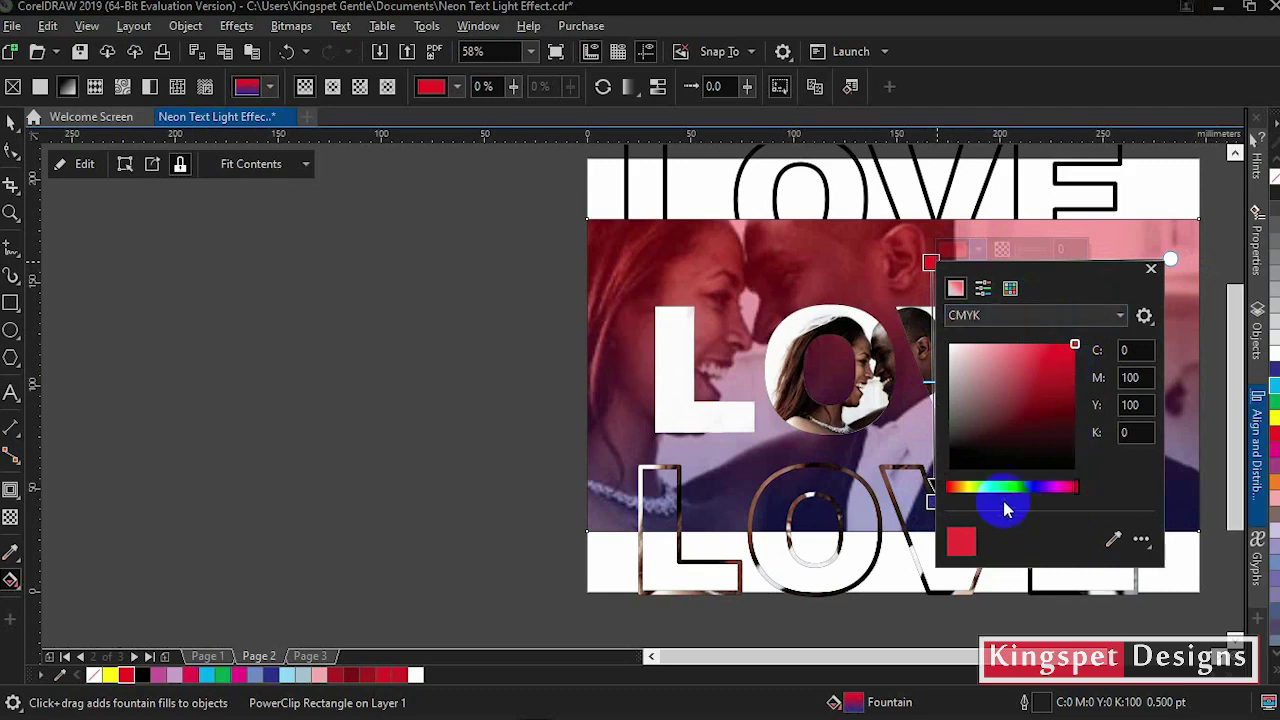
click(903, 378)
Step: Change the lower gradient node's colour to a deeper blue, C100 M96 Y4 K11, and finish editing the fill
click(936, 503)
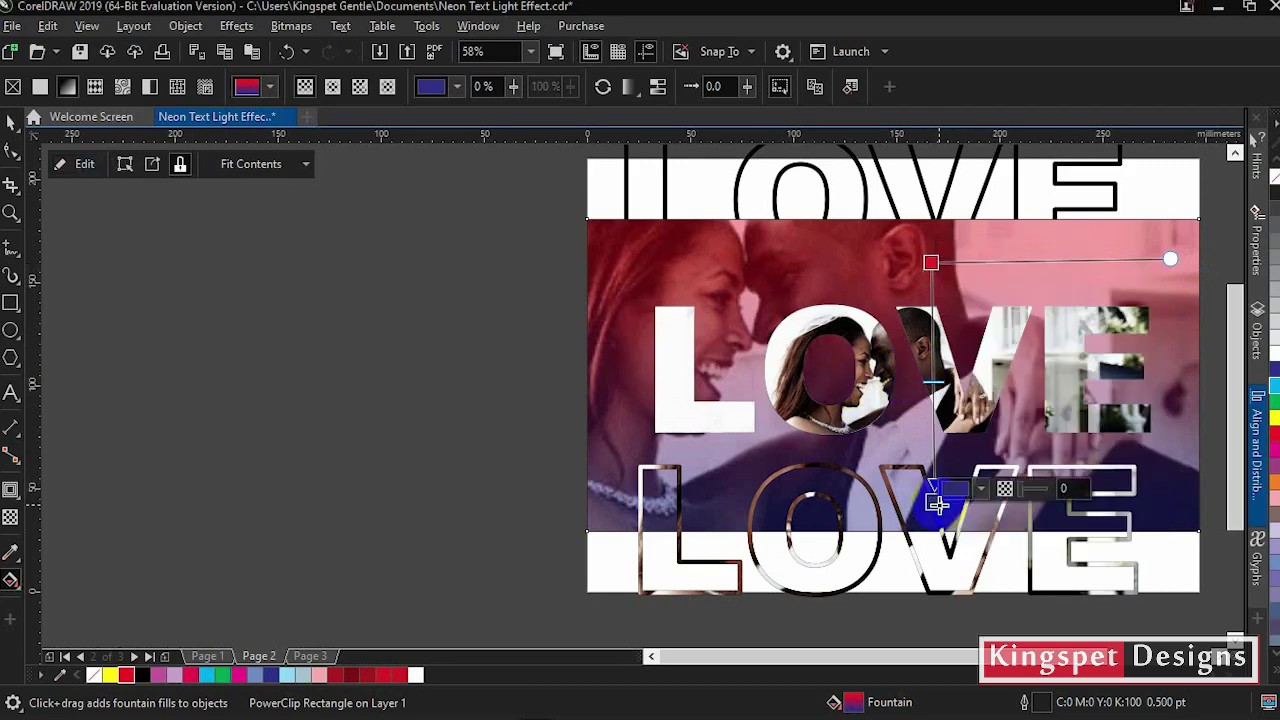
click(970, 489)
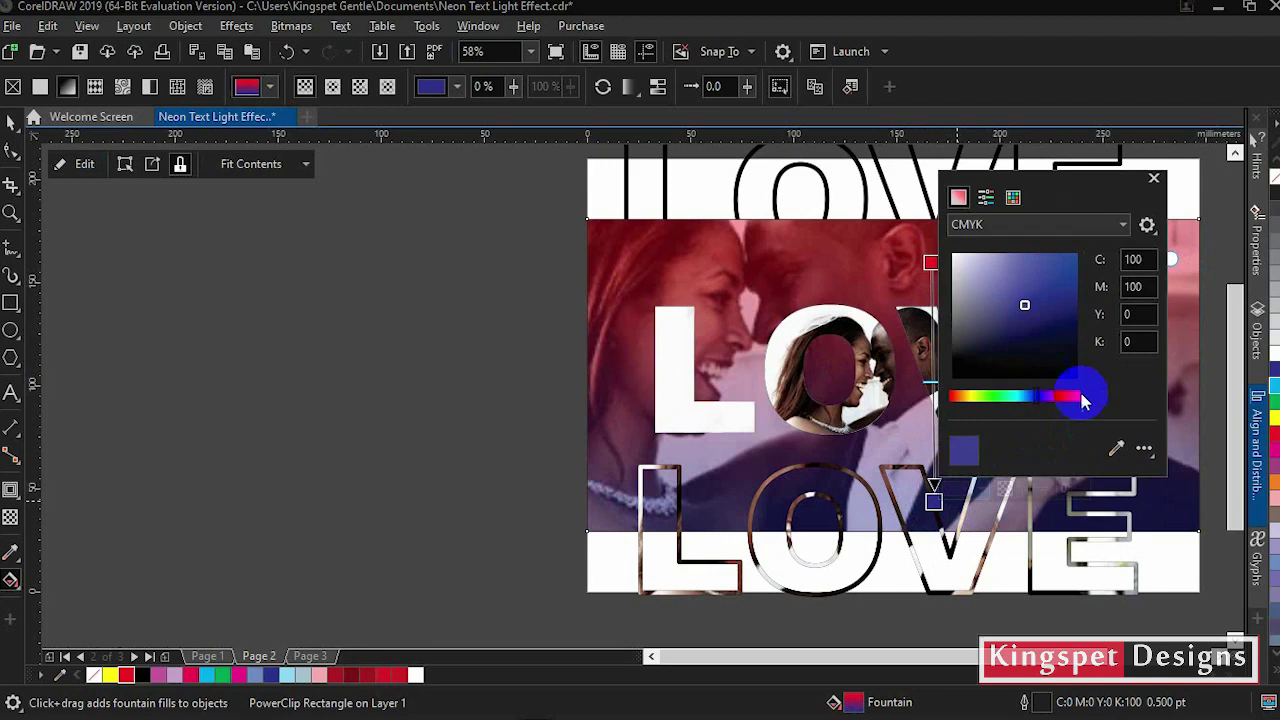
click(1071, 326)
drag(1071, 328, 1073, 308)
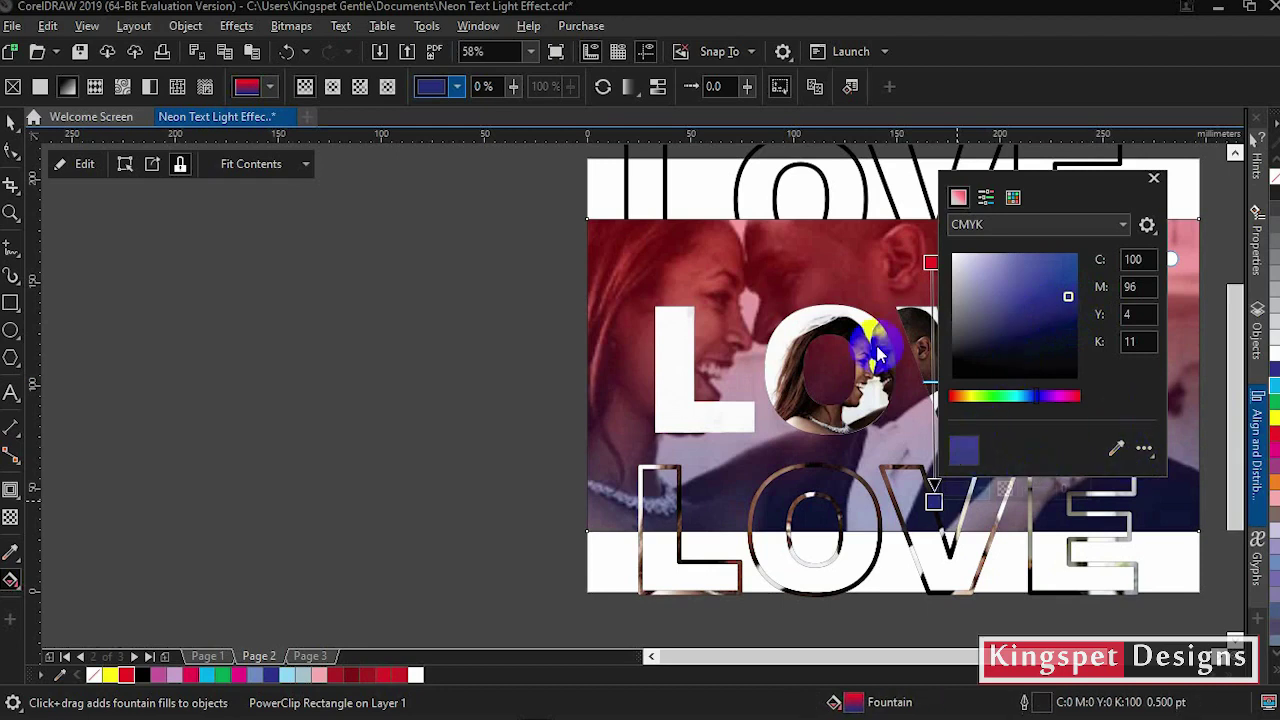
click(846, 278)
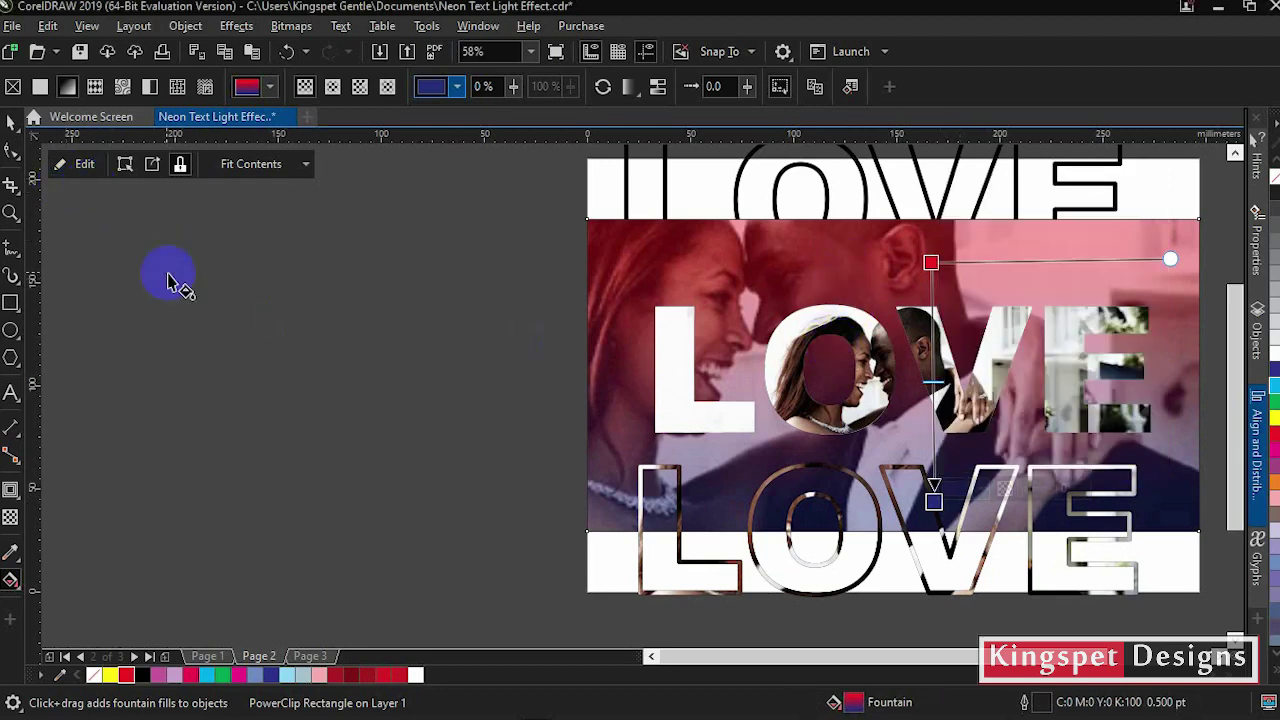
click(170, 280)
click(12, 122)
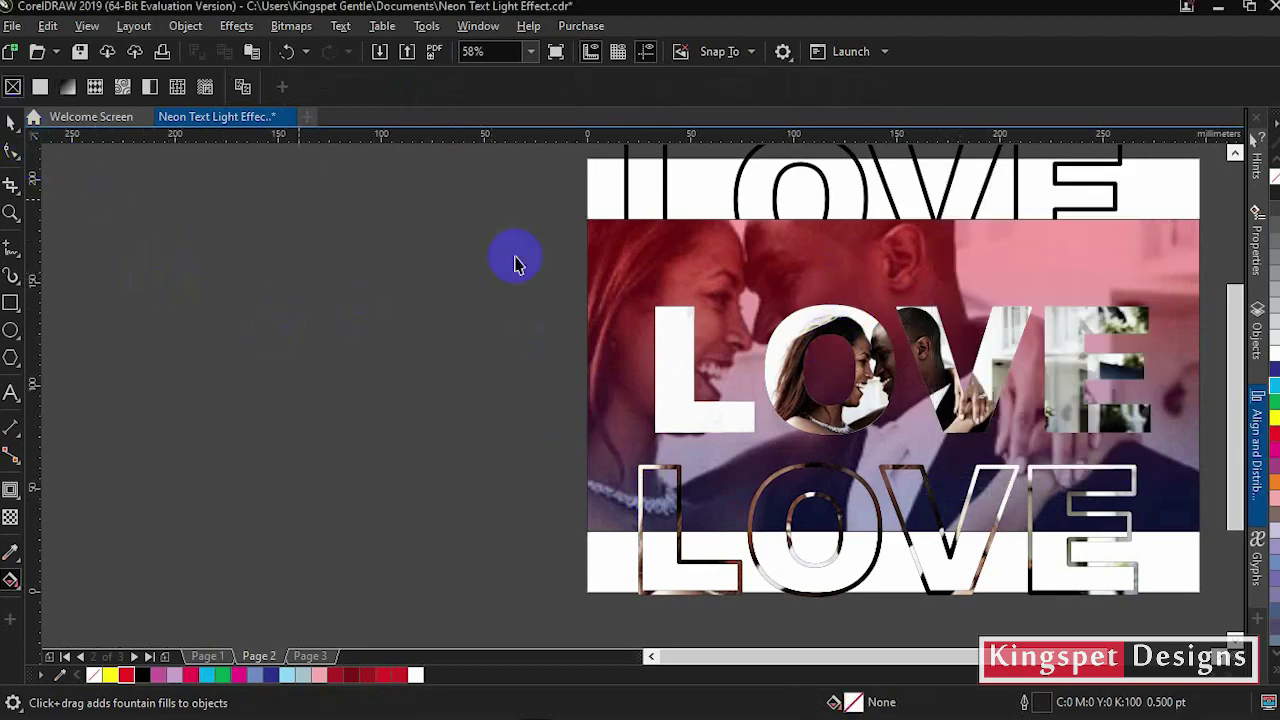
Step: Align the centres of the photo-filled outline and the photo-filled LOVE text horizontally and vertically so that the outline surrounds the letters
click(790, 405)
click(872, 524)
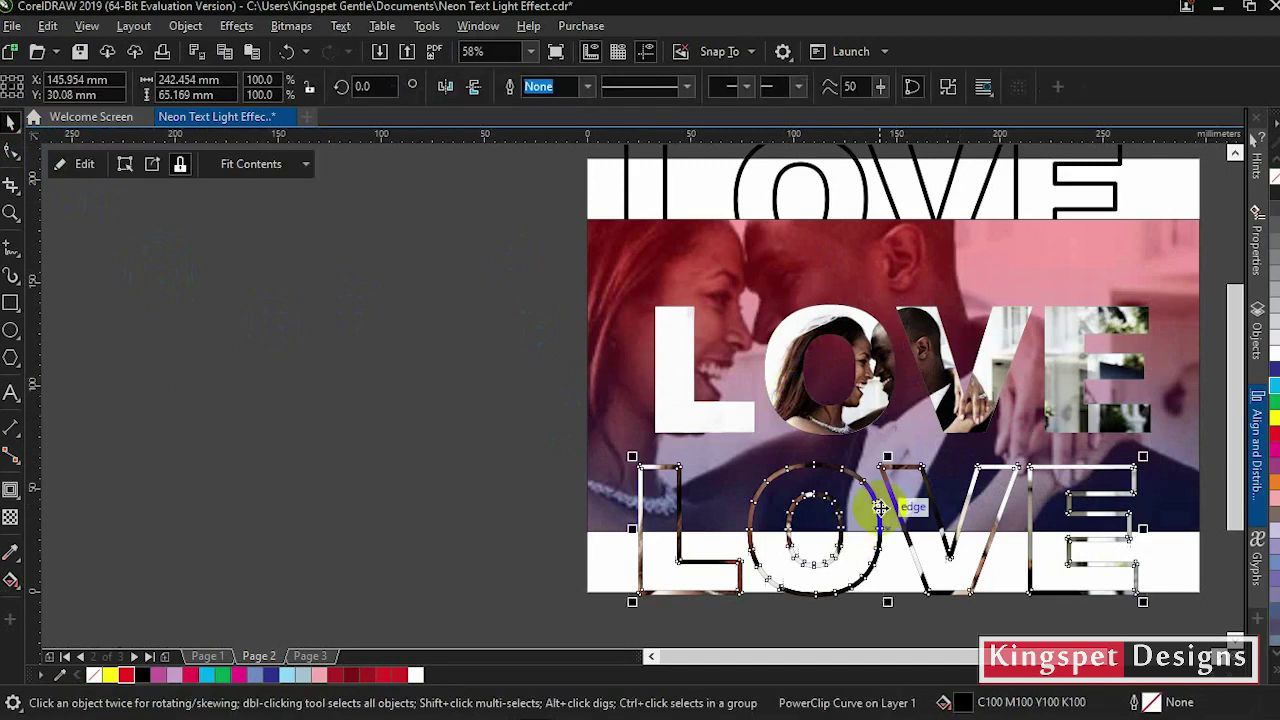
shift+click(882, 398)
key(e)
key(c)
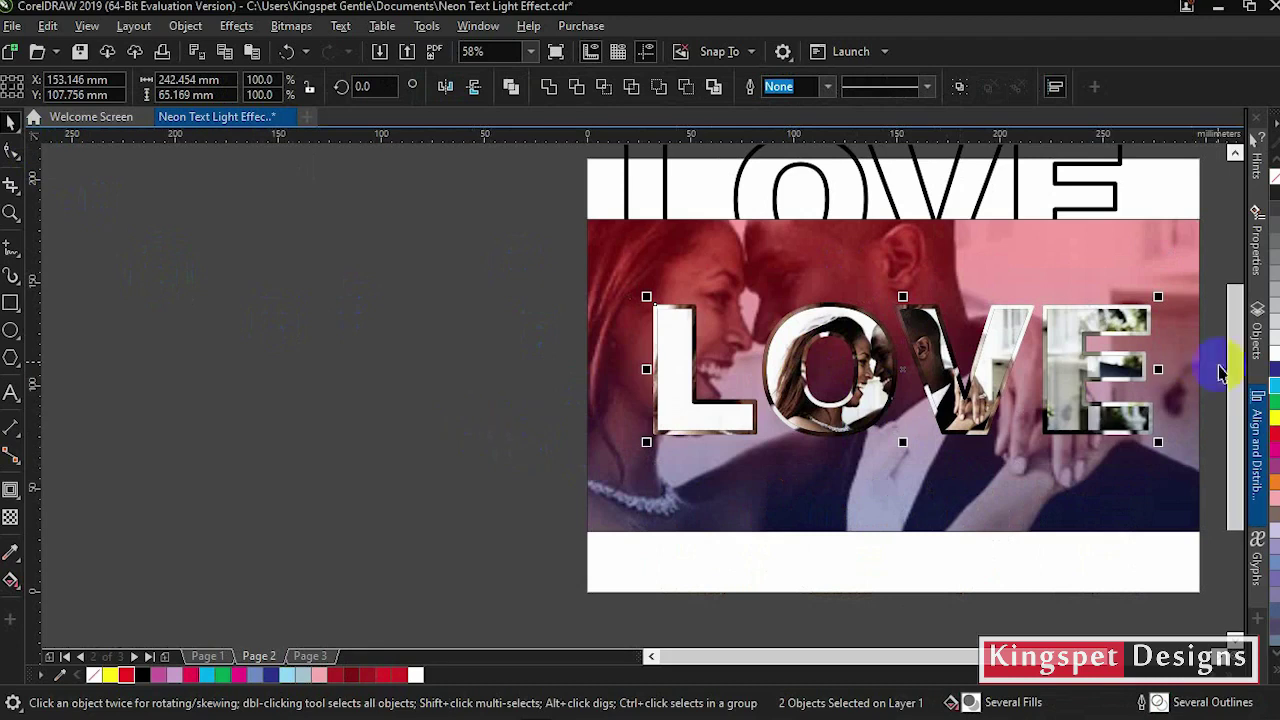
Step: Centre the photo-filled LOVE text and its outline horizontally and vertically on the background rectangle
shift+click(968, 280)
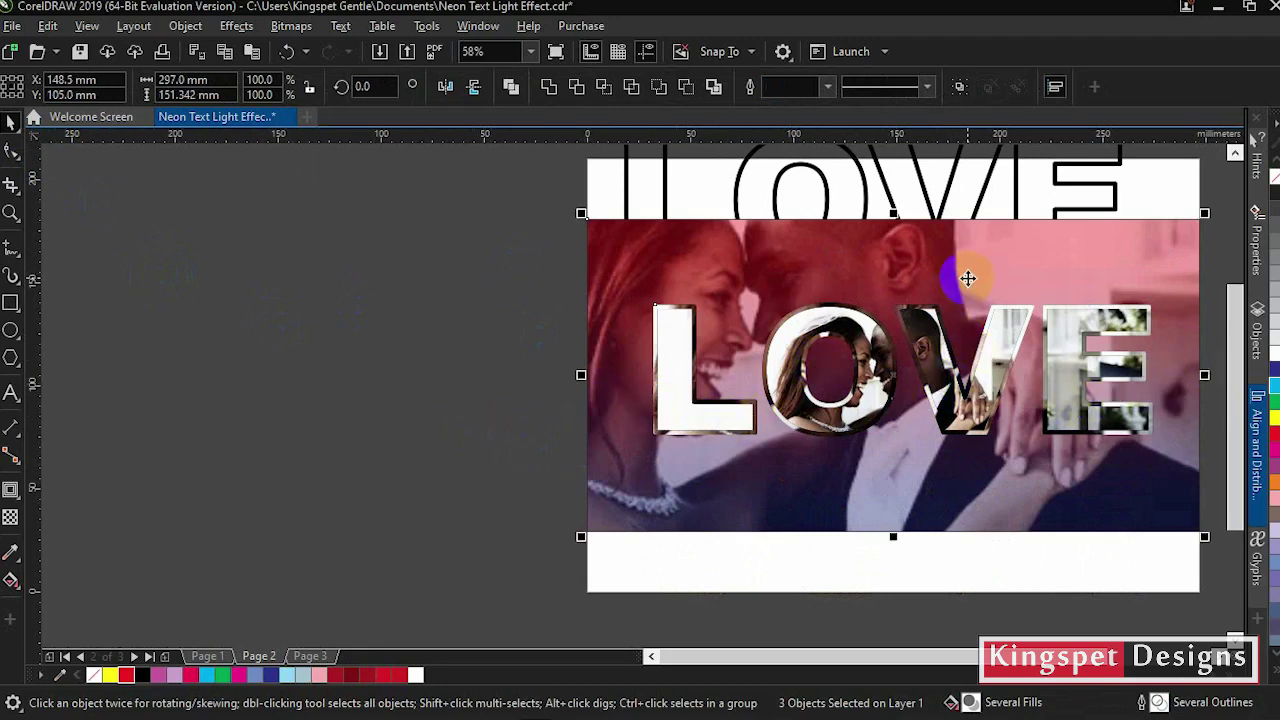
key(c)
key(e)
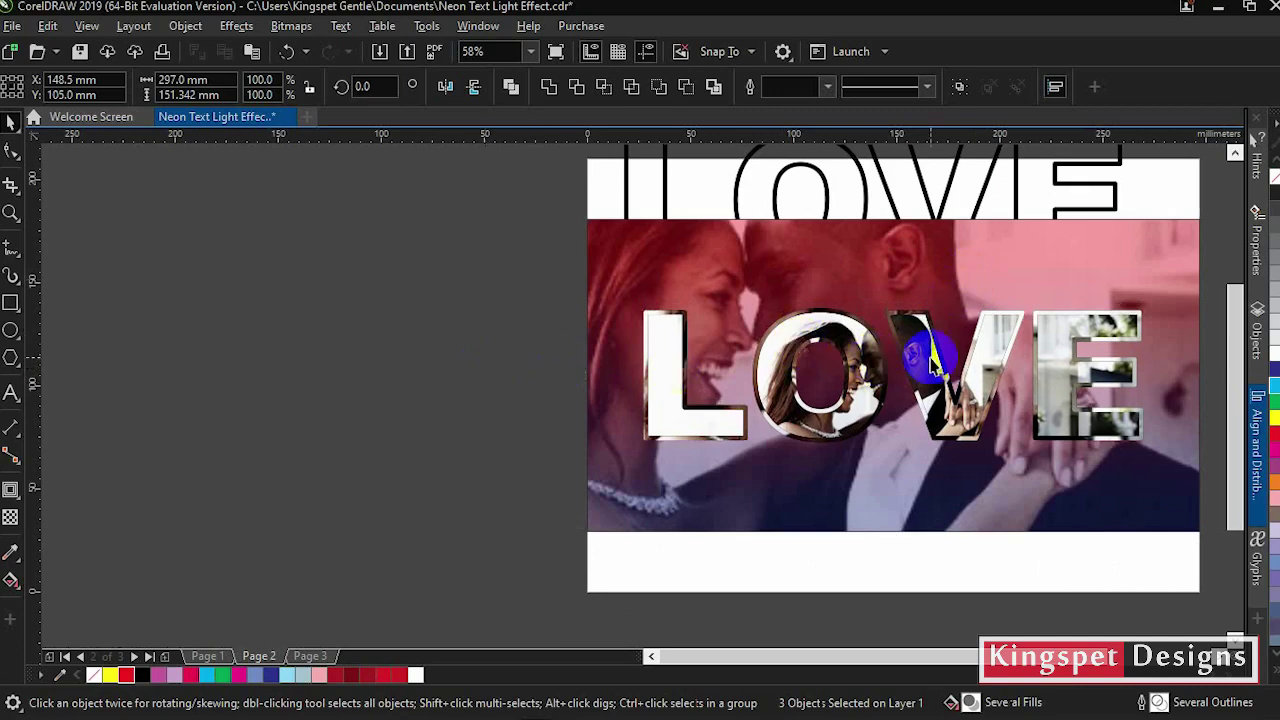
key(Escape)
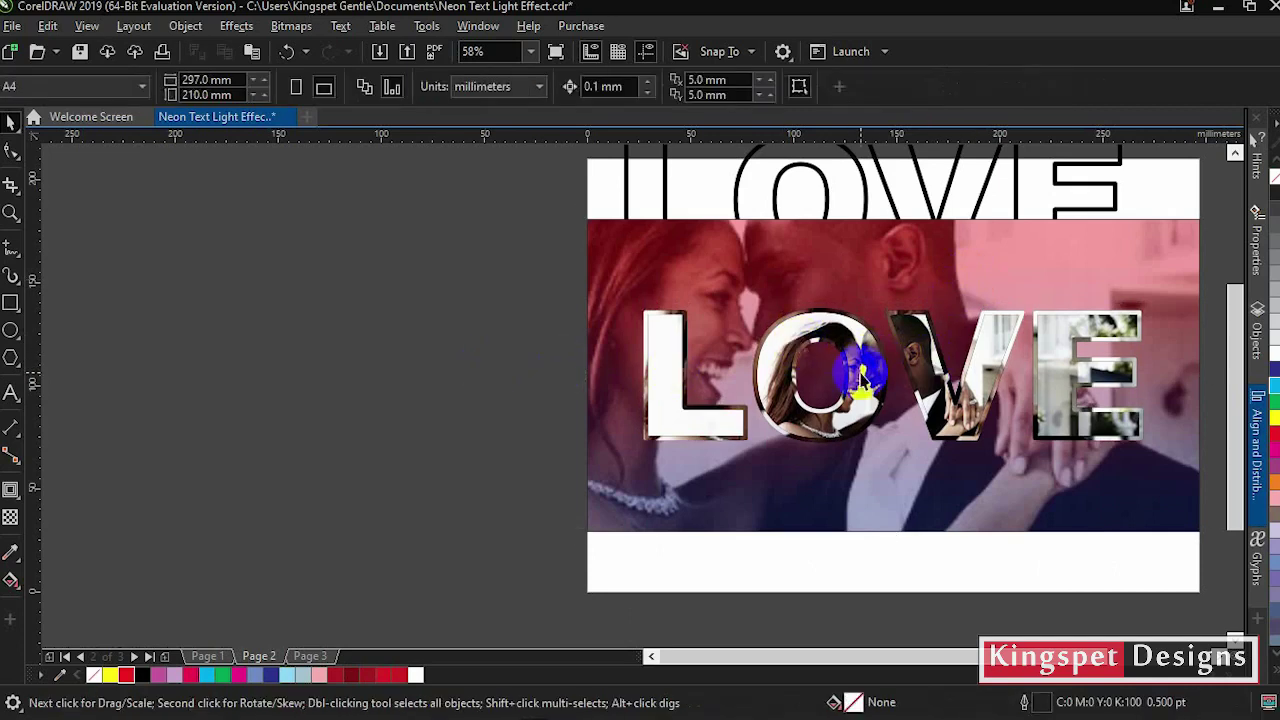
Step: Scale the photo-filled LOVE text slightly to about 240.19 x 63.01 mm so it fits its outline at the E's upper corner
click(917, 350)
scroll(1146, 300, up, 2)
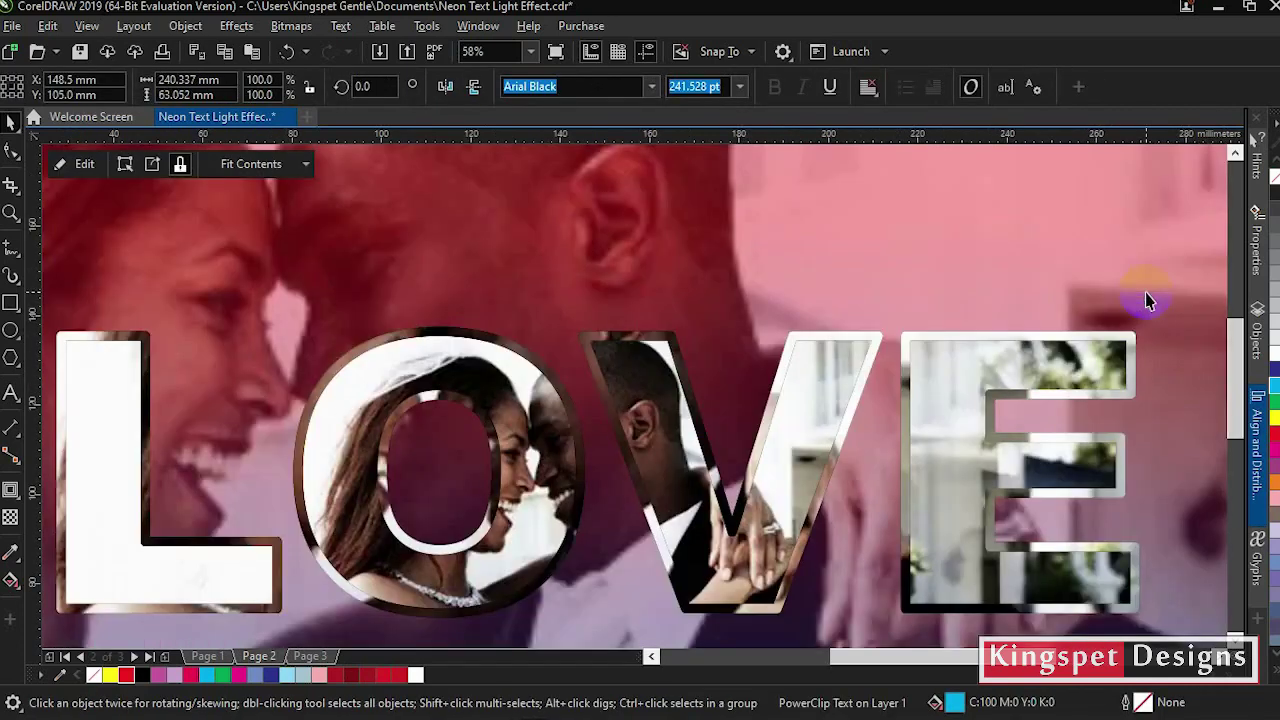
drag(1148, 321, 1150, 328)
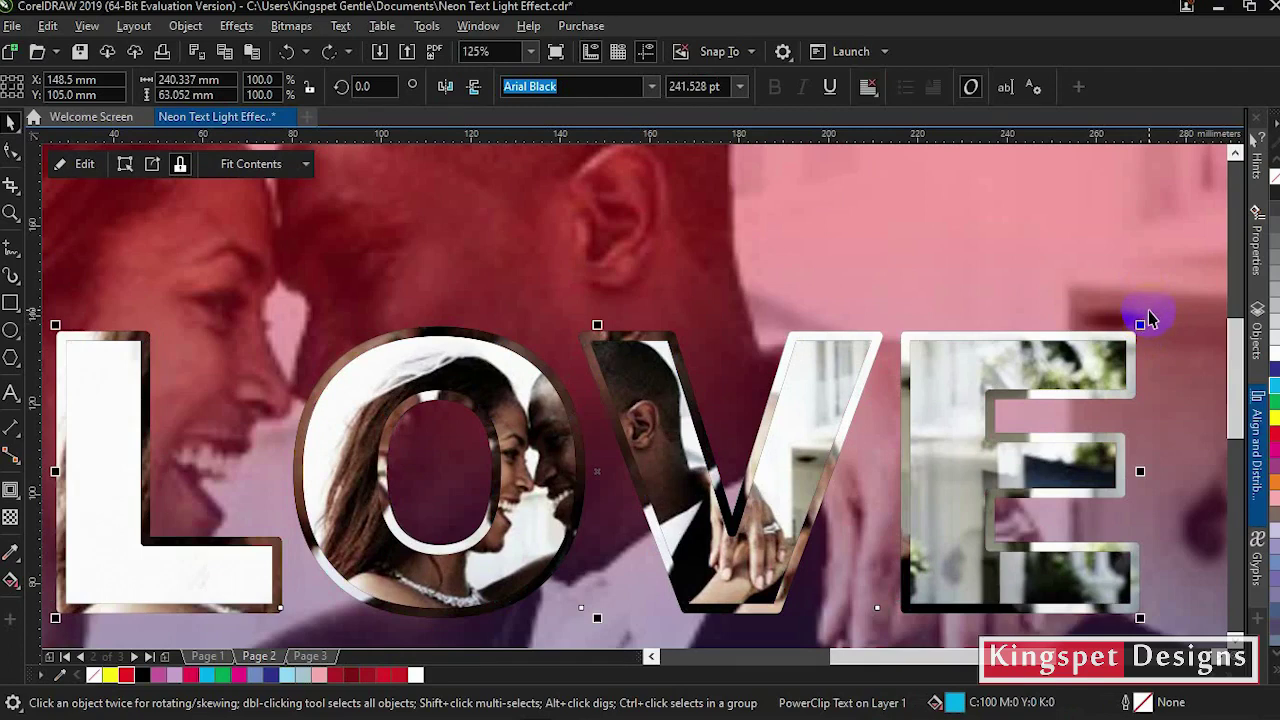
scroll(1148, 318, up, 2)
scroll(1131, 348, up, 4)
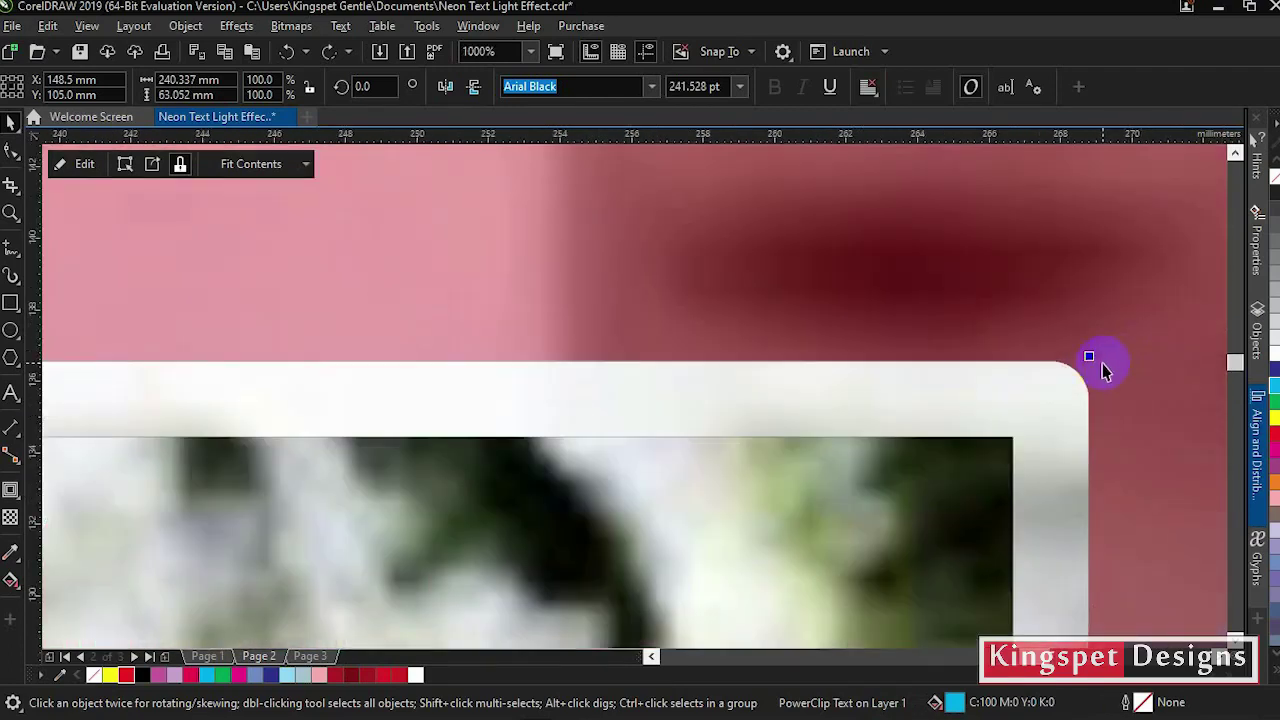
mouse_move(1095, 357)
mouse_down()
mouse_move(1106, 349)
mouse_move(1100, 360)
mouse_up()
scroll(1100, 360, down, 4)
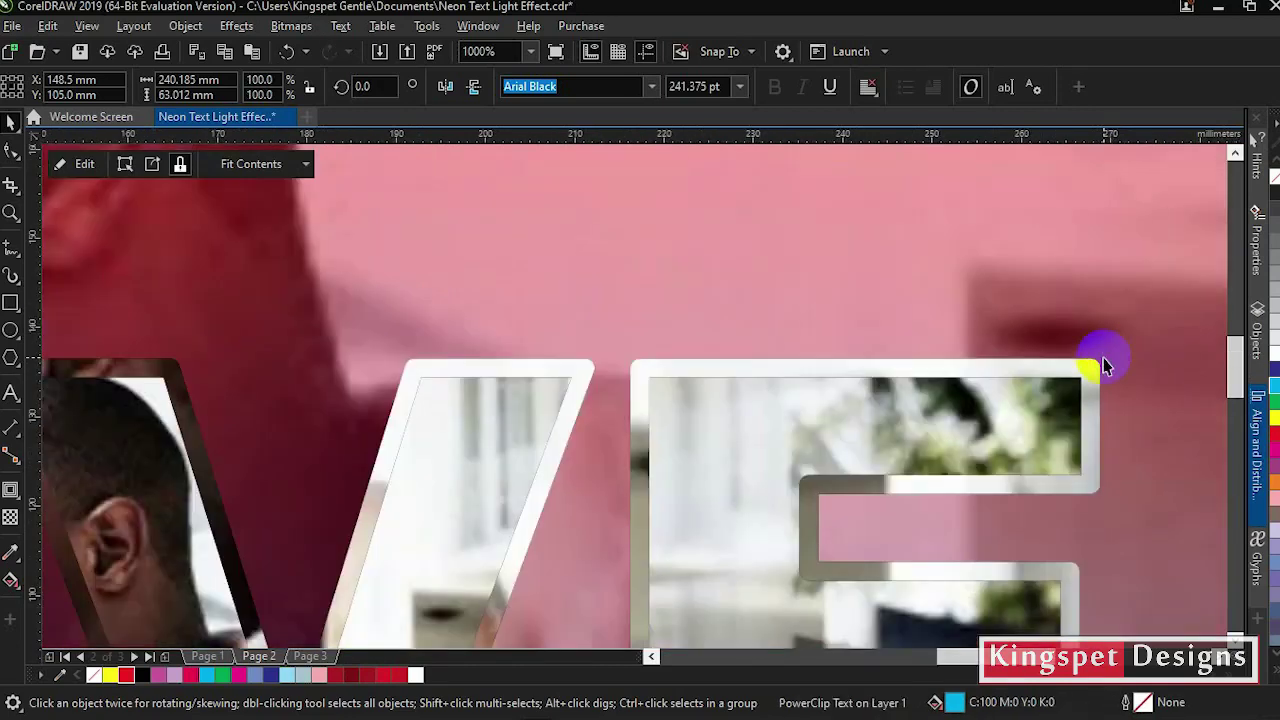
scroll(1105, 366, down, 2)
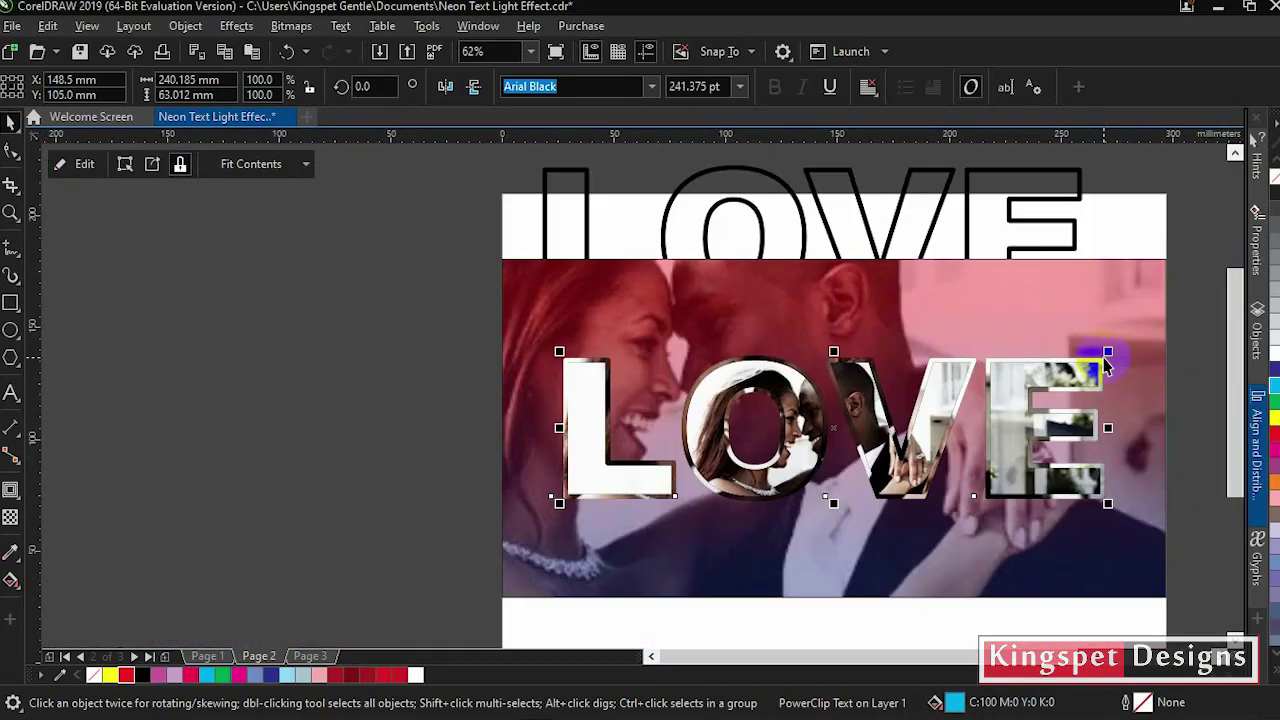
Step: Delete the plain black-outlined LOVE text above the background rectangle, and leave nothing selected
click(280, 403)
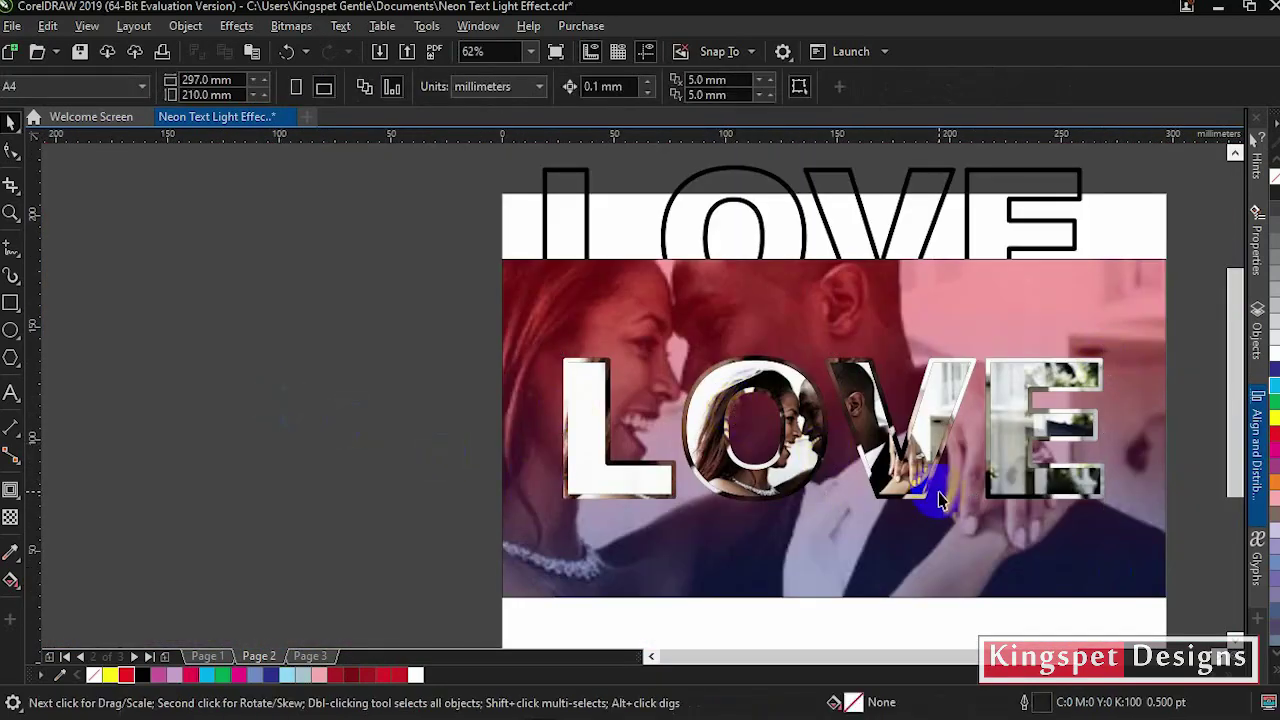
click(966, 206)
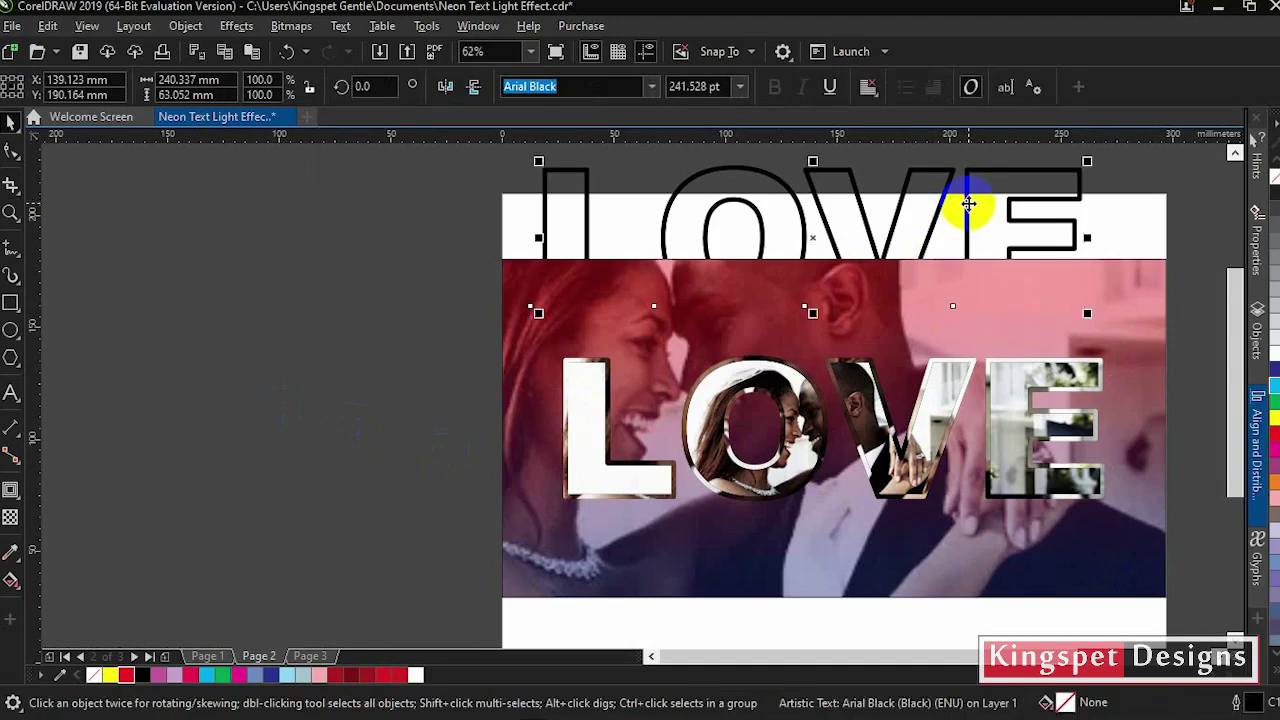
key(Delete)
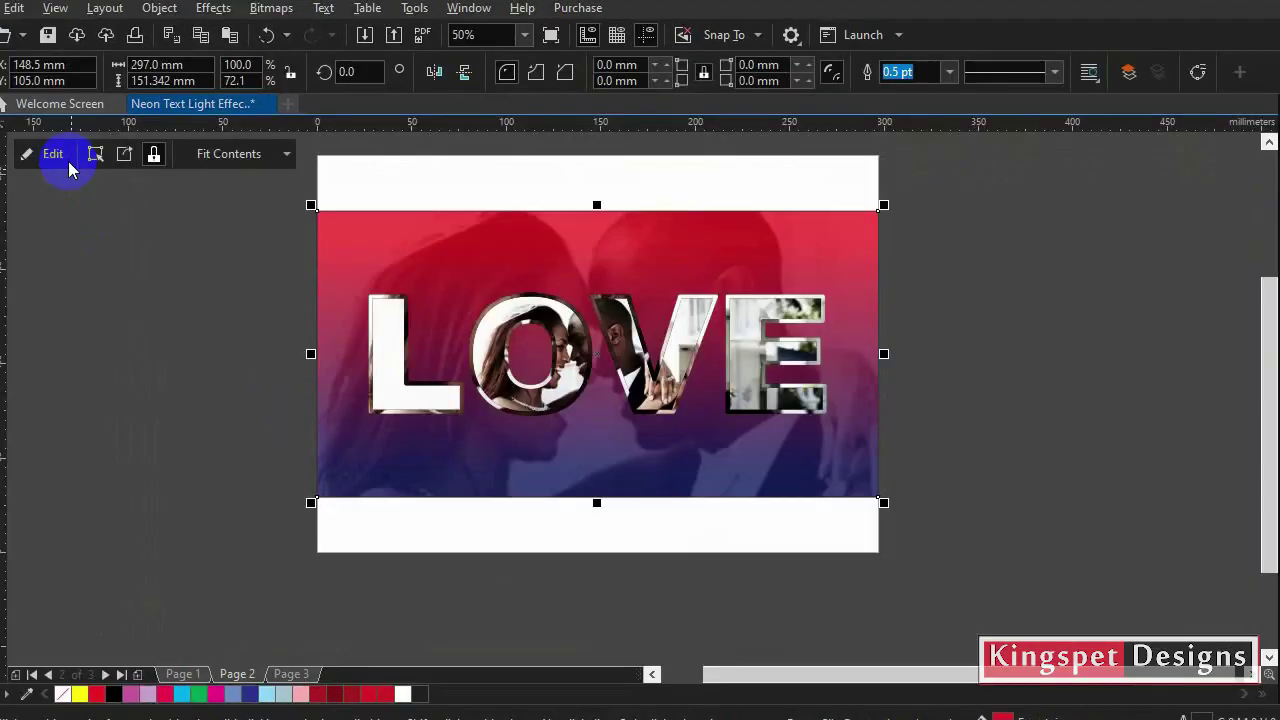
click(1100, 348)
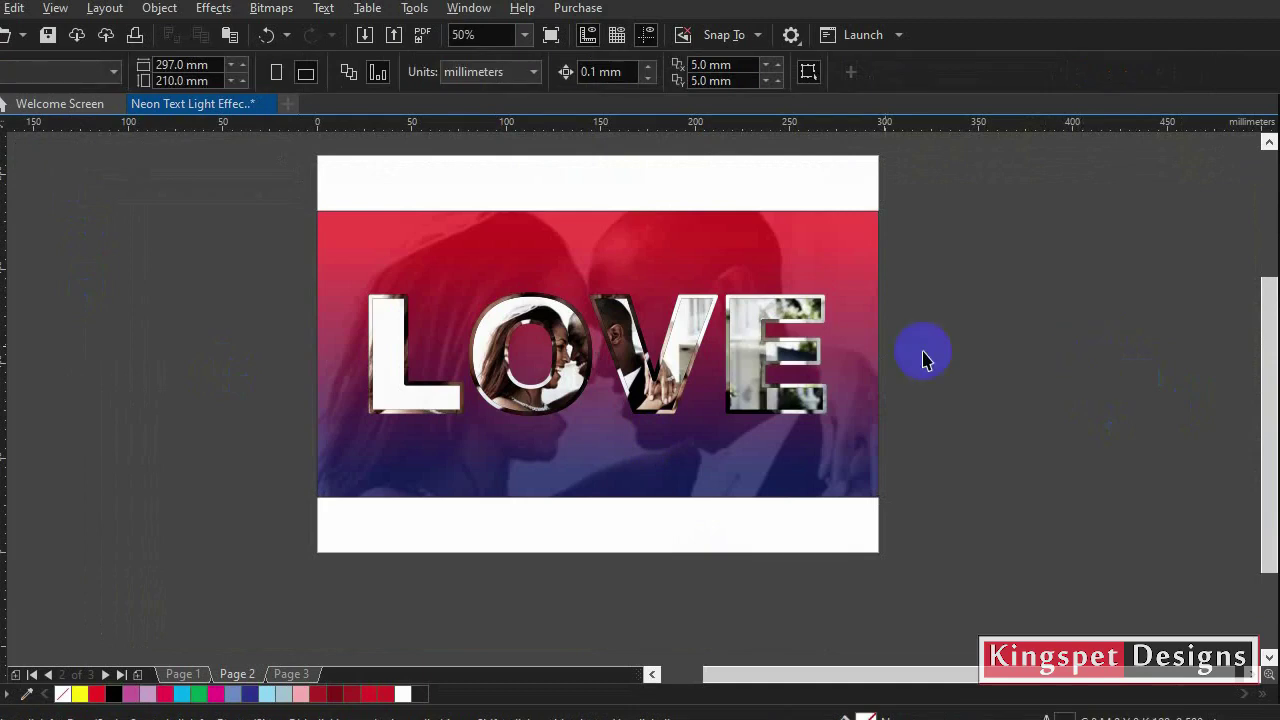